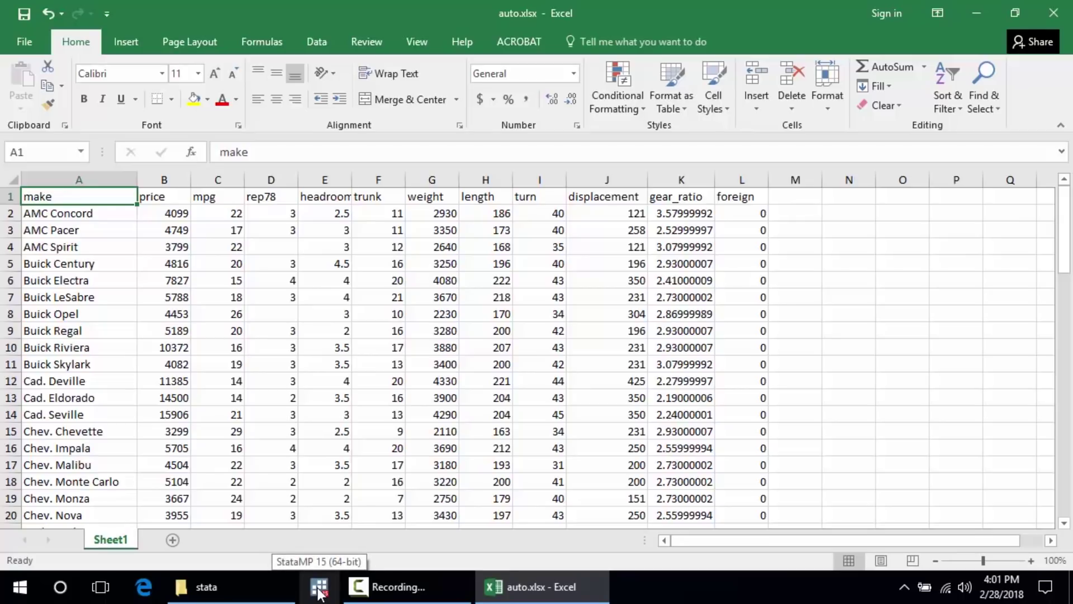
Launch Stata/MP 15 and return to the auto.xlsx workbook in Excel
click(318, 588)
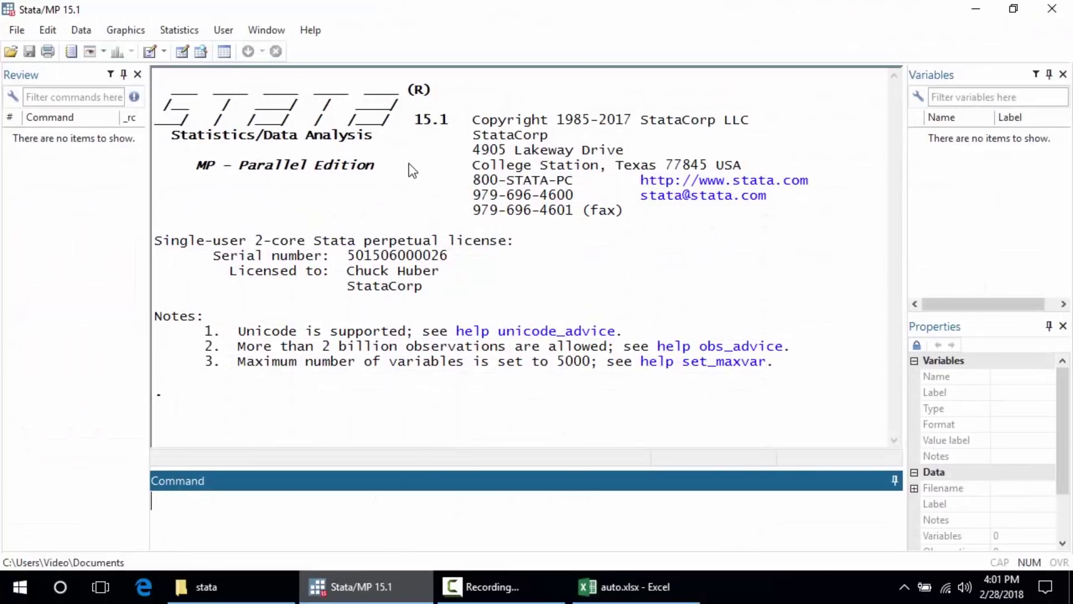
click(654, 588)
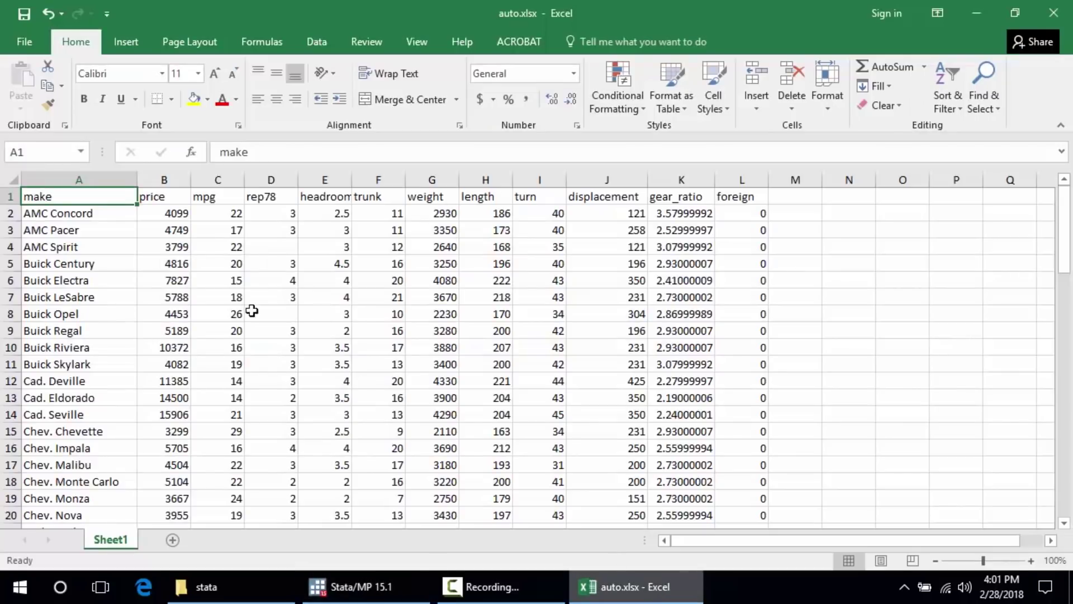
Copy all data rows without the header row, cells A2 to L75, from Sheet1 of auto.xlsx
scroll(548, 353, down, 18)
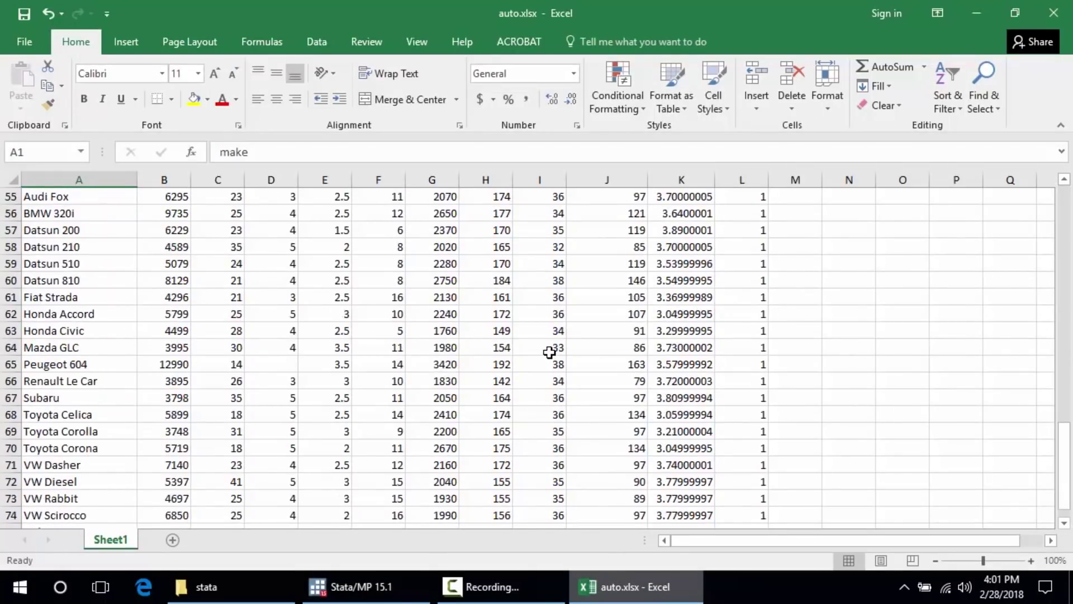
scroll(550, 352, down, 4)
drag(733, 328, 33, 211)
right_click(39, 211)
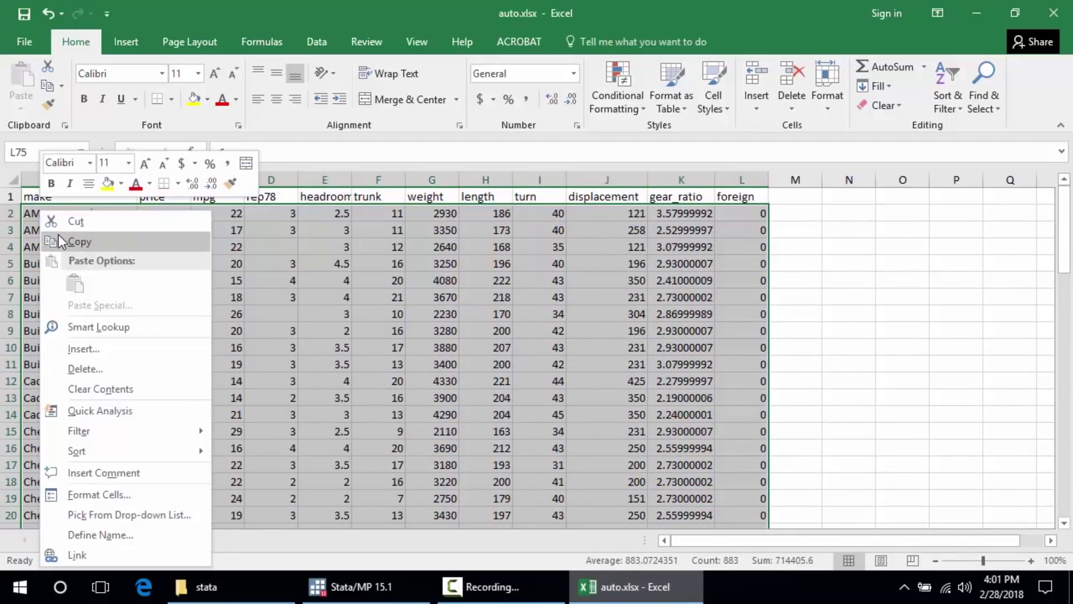
click(59, 240)
Switch to Stata, paste the copied rows into the empty Data Editor, and close the editor
click(395, 586)
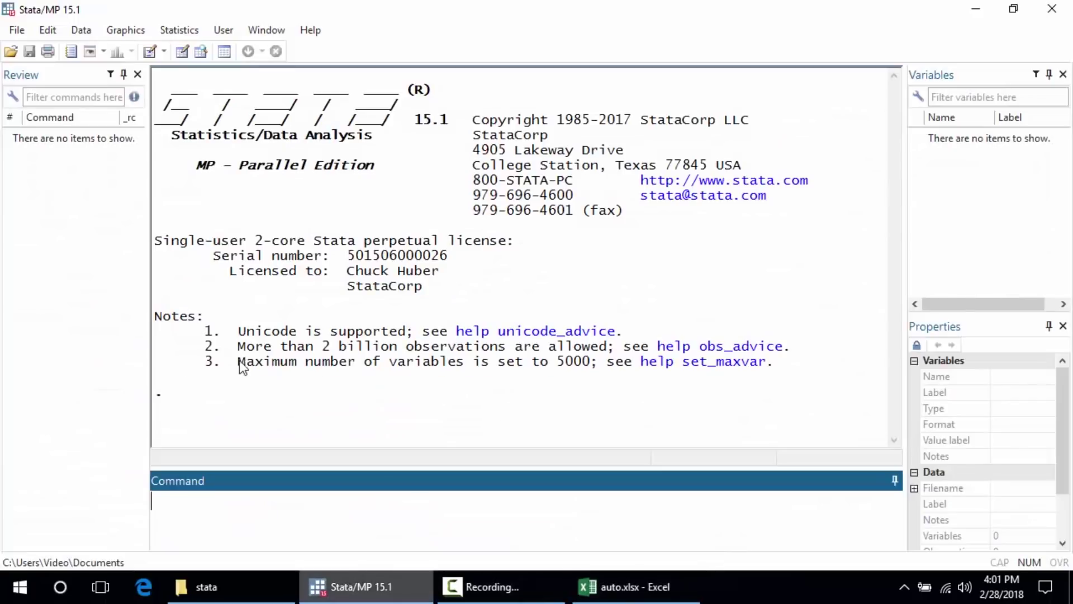
click(182, 53)
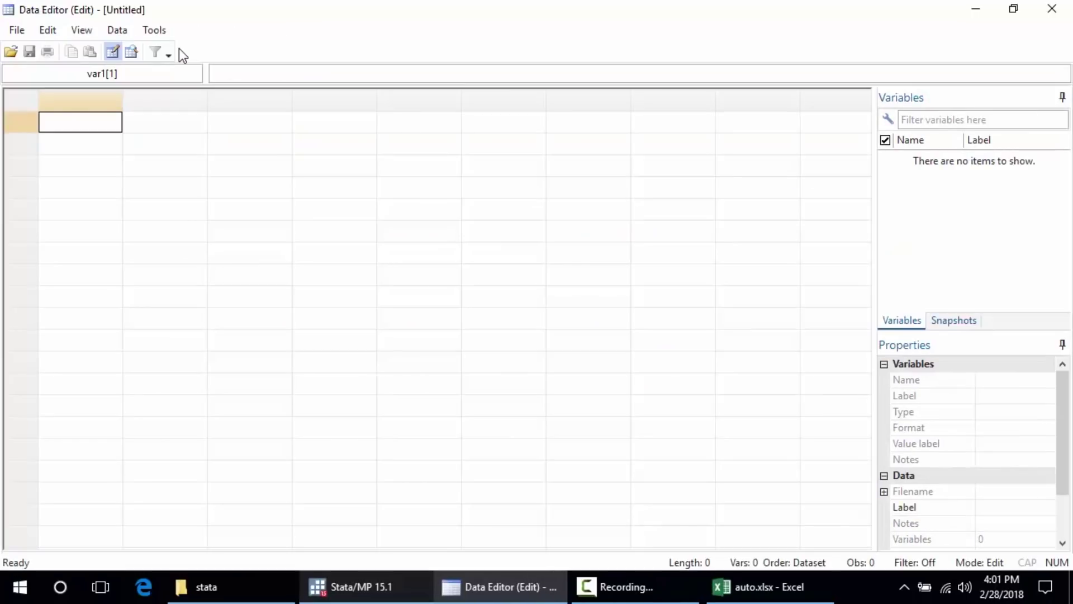
click(49, 32)
click(59, 67)
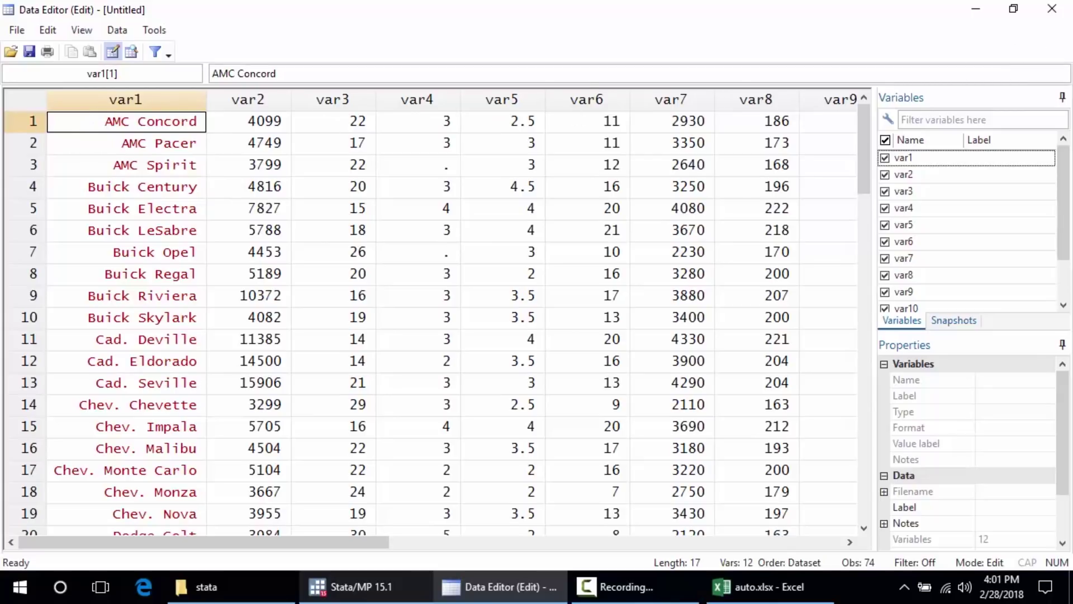
click(1052, 9)
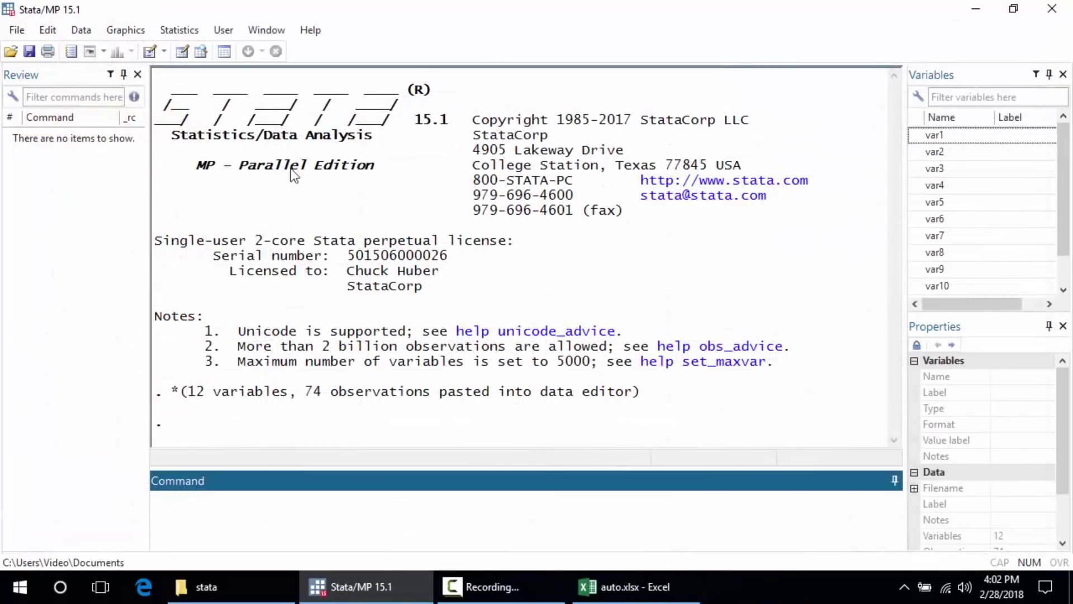
Start an Excel spreadsheet import and choose C:\stata\auto.xlsx as the source file
click(15, 33)
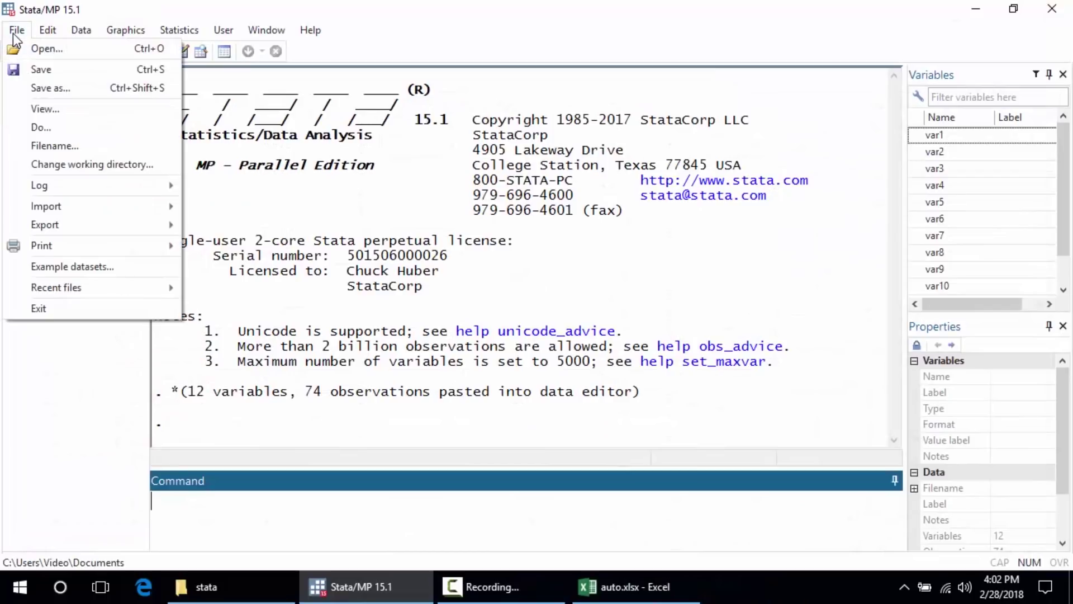
mouse_move(23, 212)
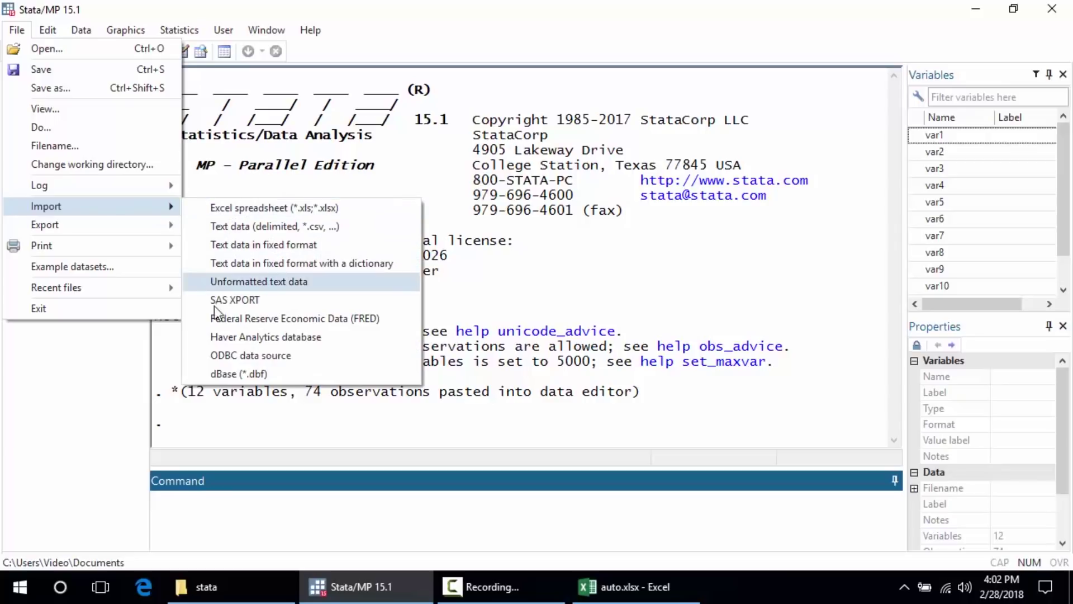
click(206, 210)
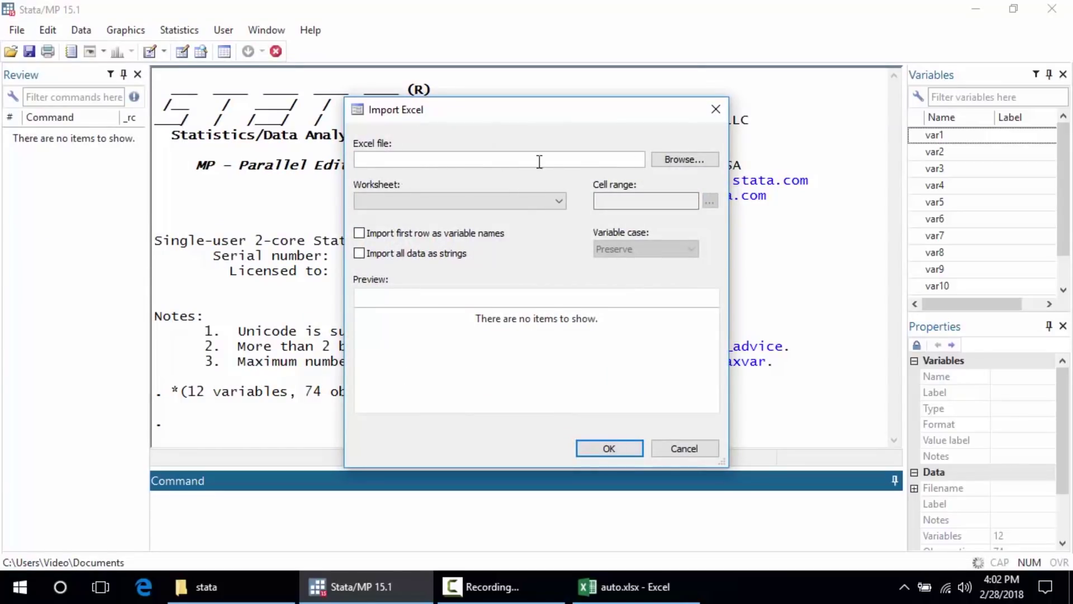
click(680, 160)
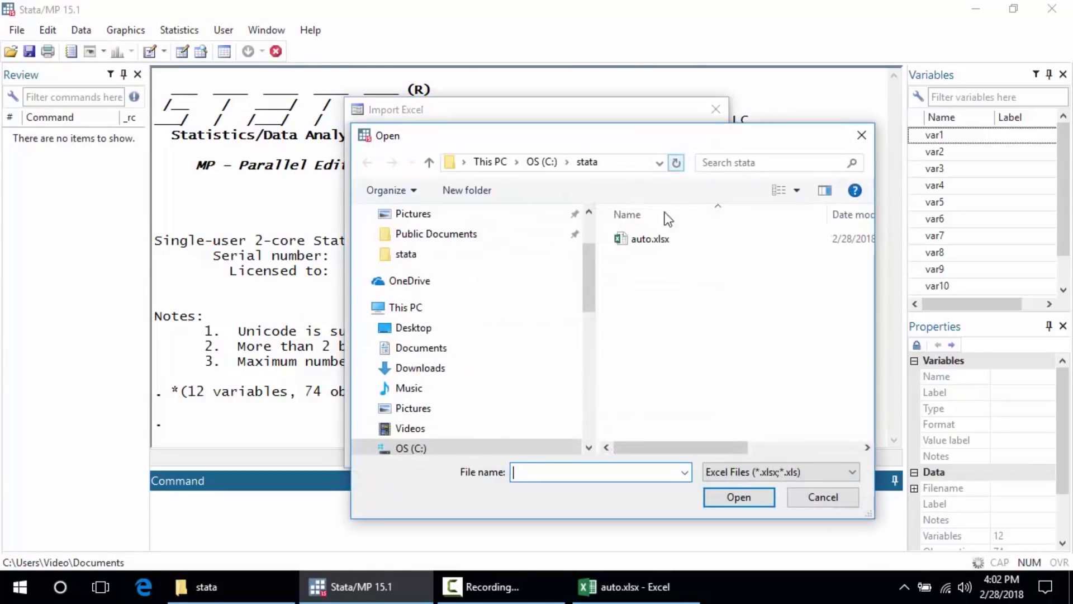
click(645, 246)
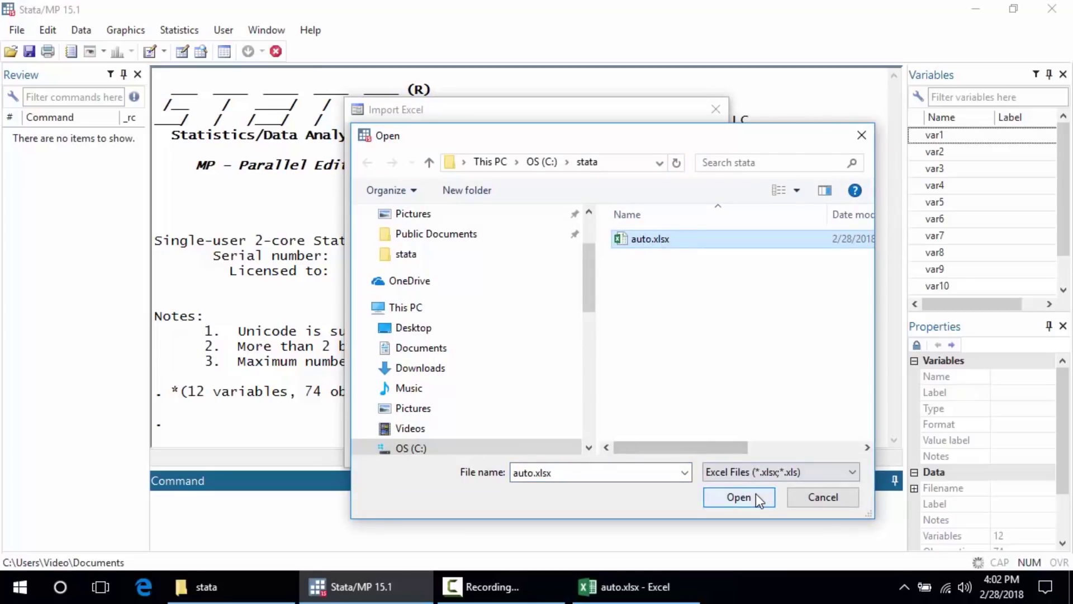
click(739, 497)
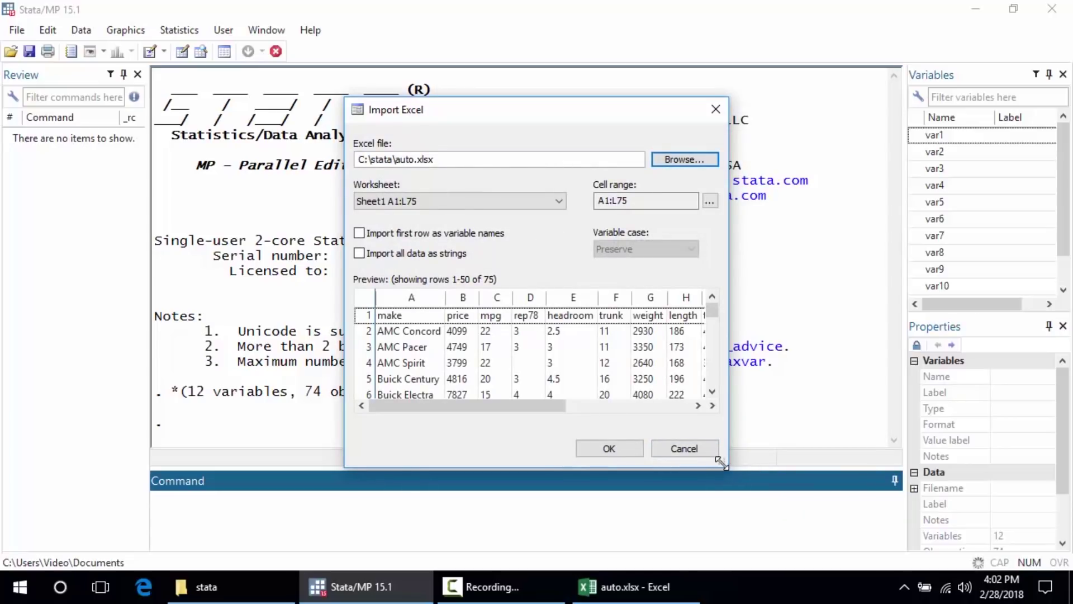
Enlarge the import preview and import Sheet1 with the first row as variable names, discarding the unsaved data in memory
drag(722, 463, 942, 529)
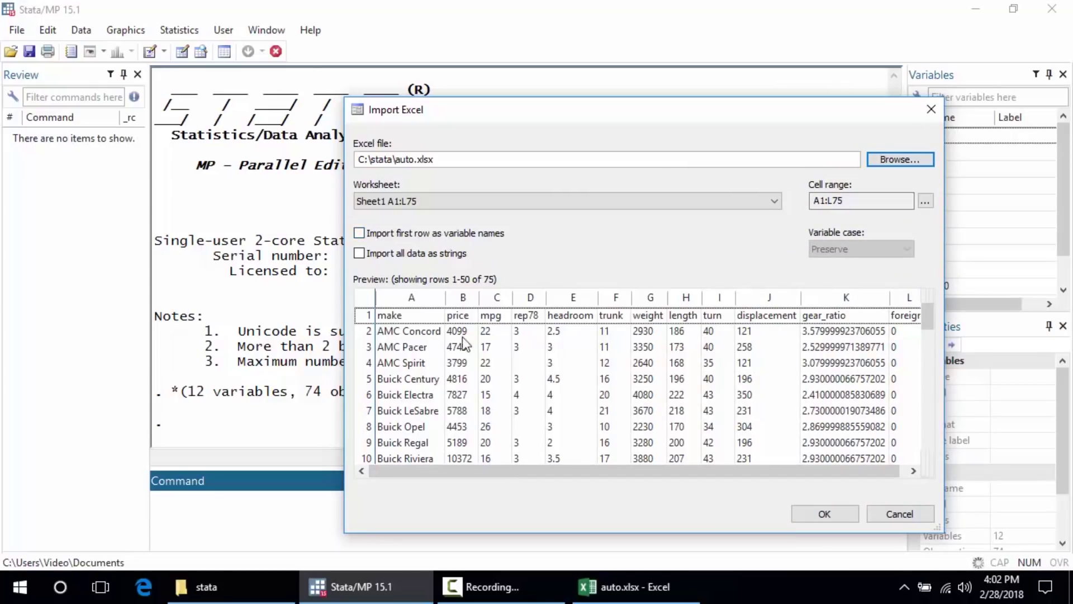
click(360, 234)
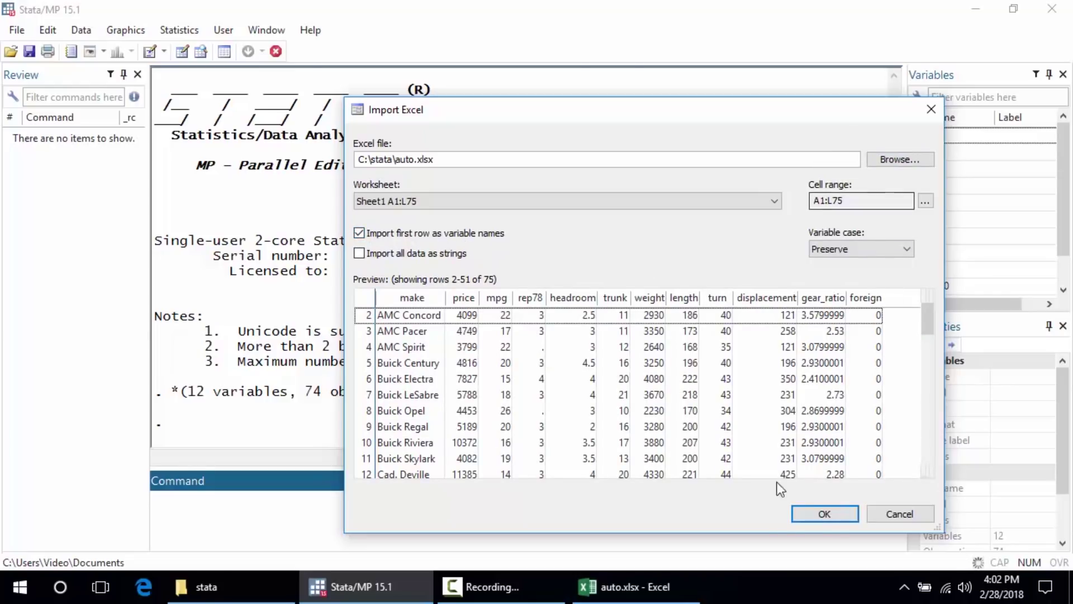
click(825, 513)
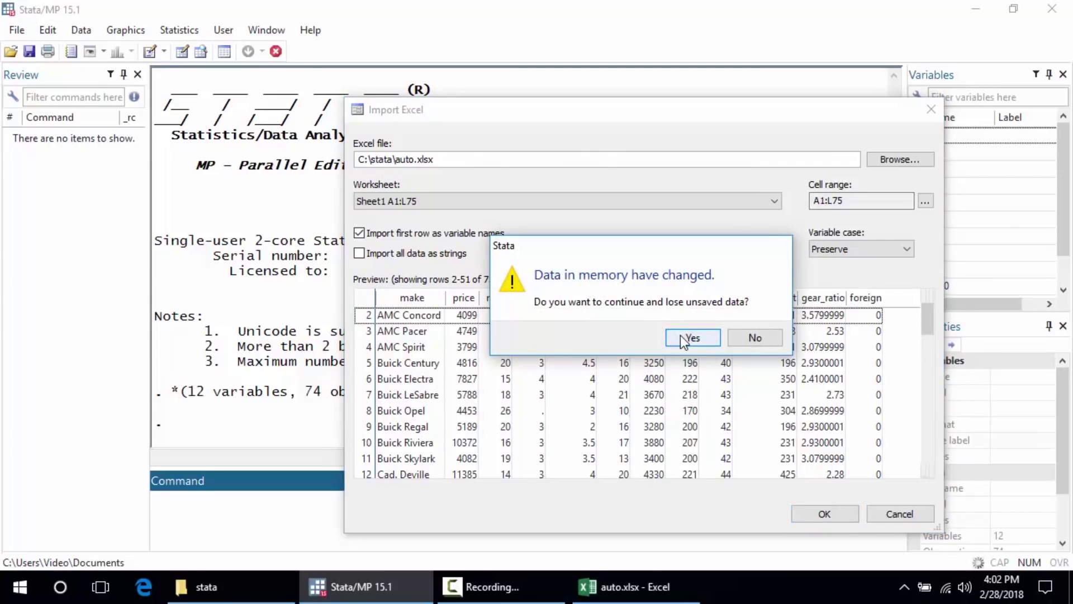
click(683, 339)
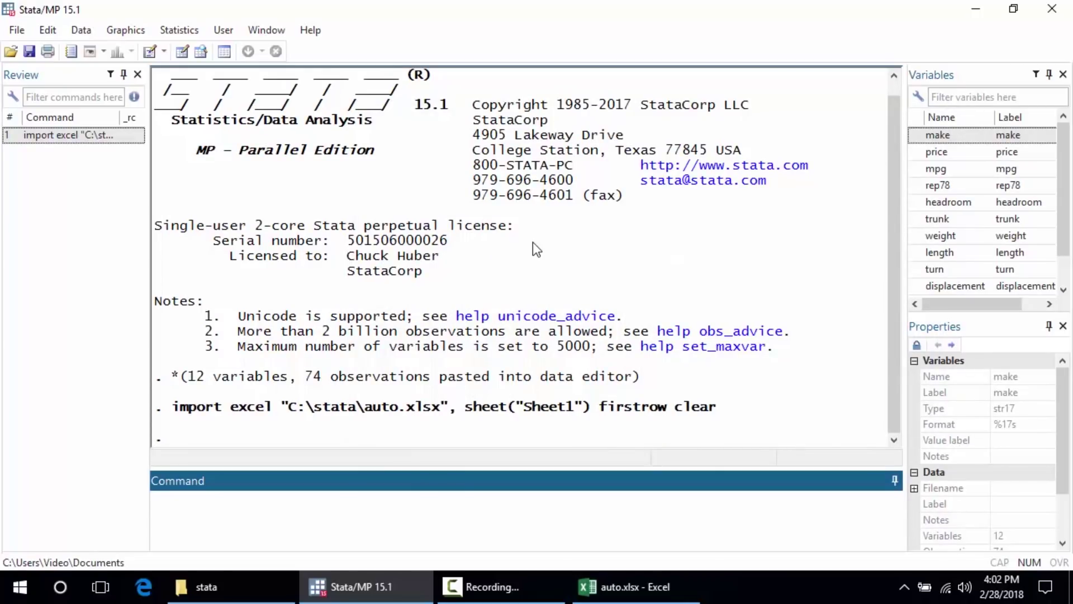
Highlight the import excel command in the results output for review
click(178, 417)
drag(176, 411, 715, 412)
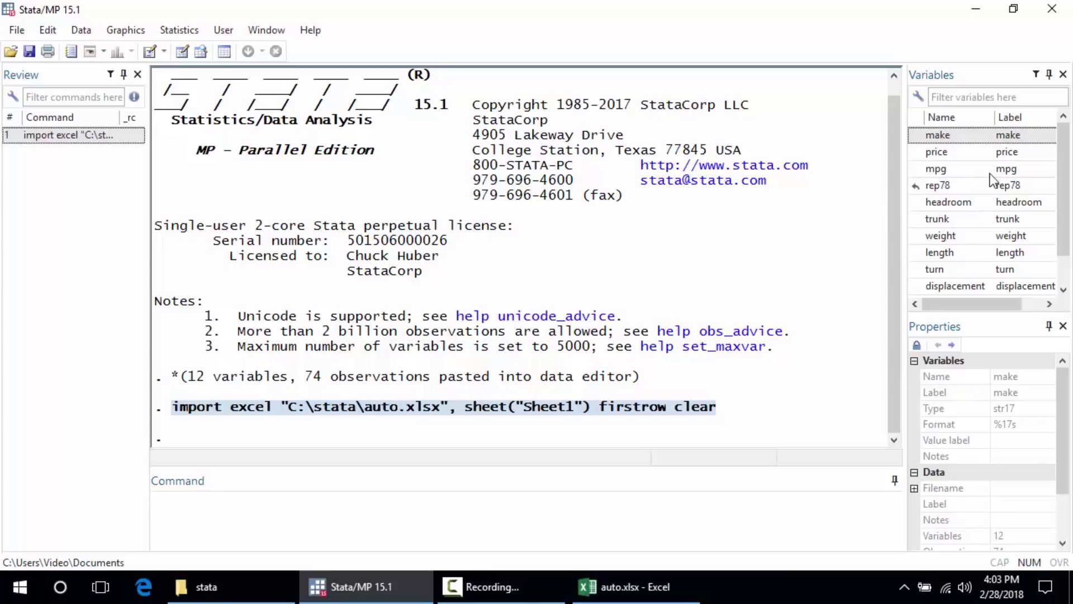
In the editable Data Editor, set the gear_ratio variable's format to fixed numeric with 2 digits right of the decimal (%10.2f)
click(183, 50)
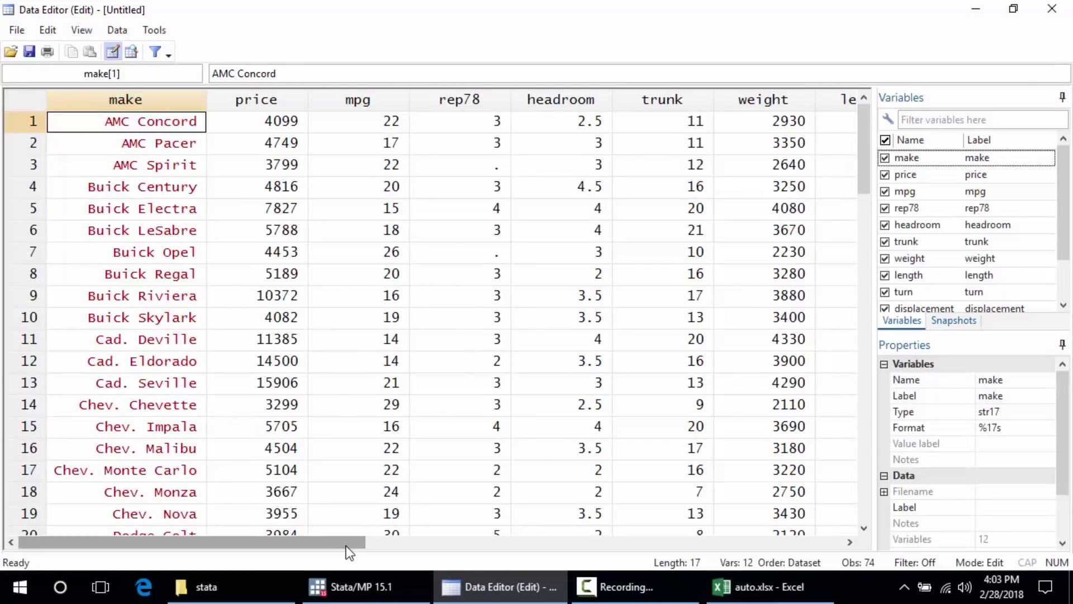
drag(378, 542, 622, 515)
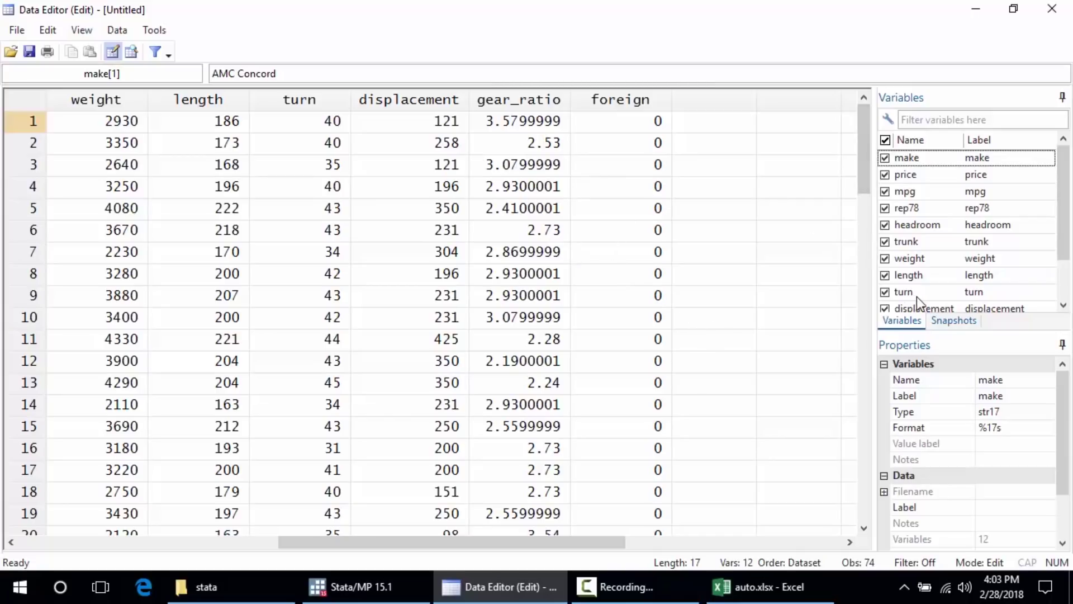
scroll(920, 263, down, 1)
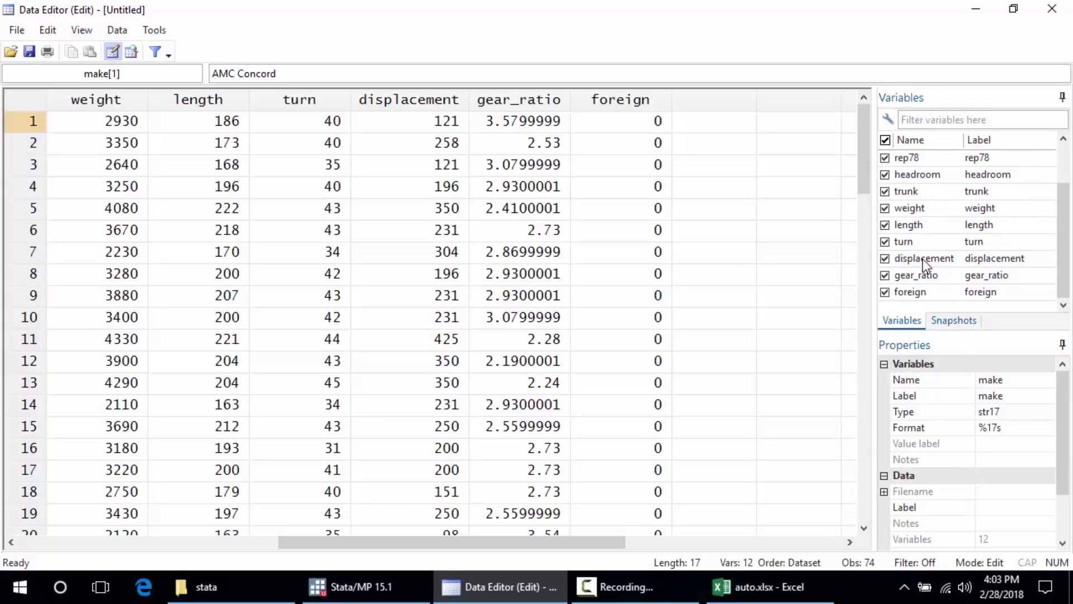
click(926, 275)
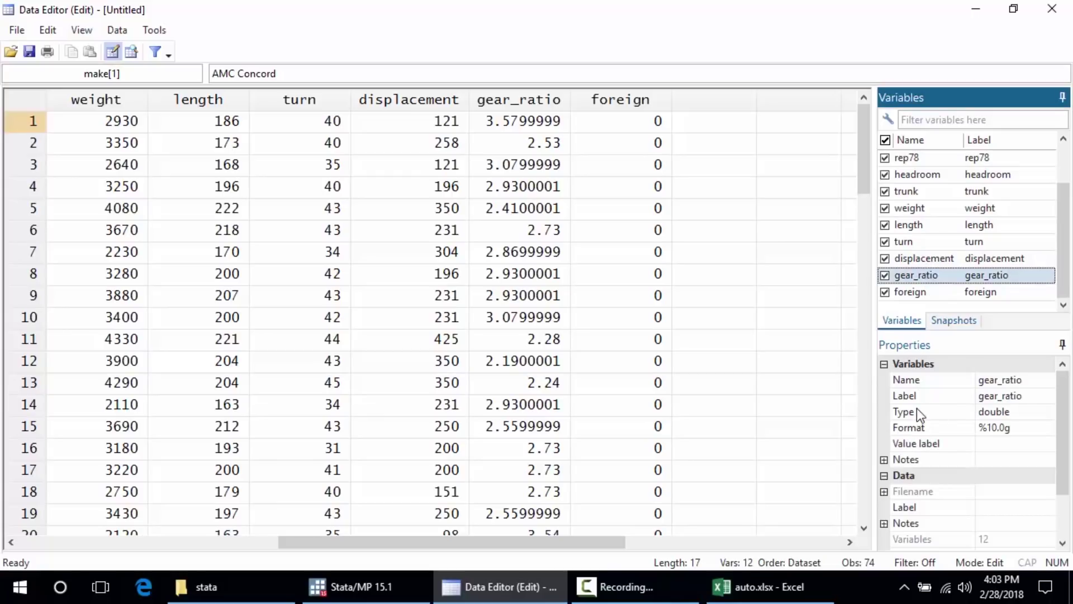
click(919, 428)
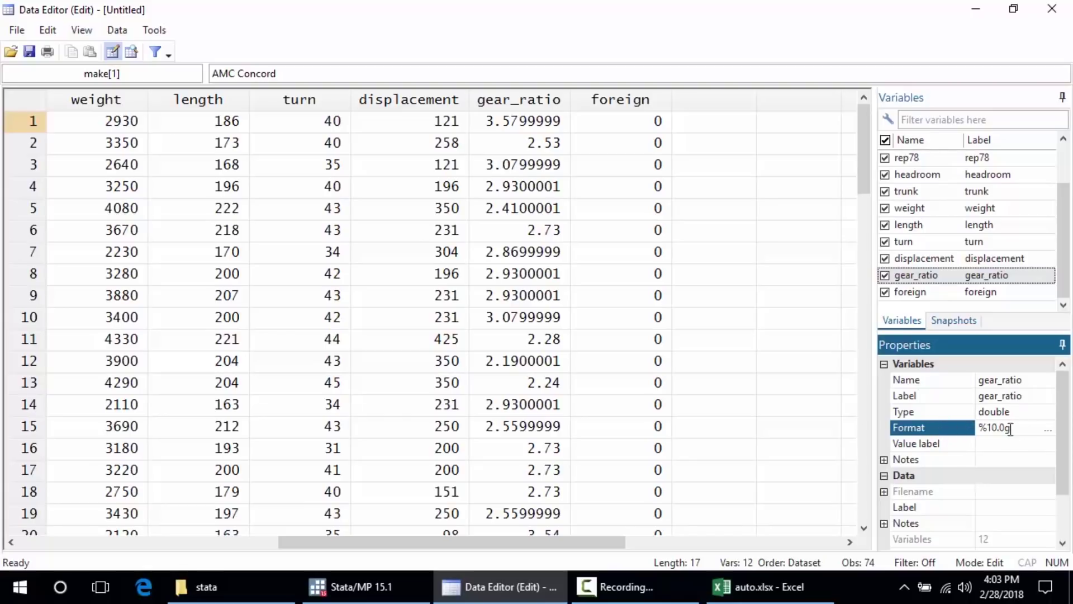
click(1048, 428)
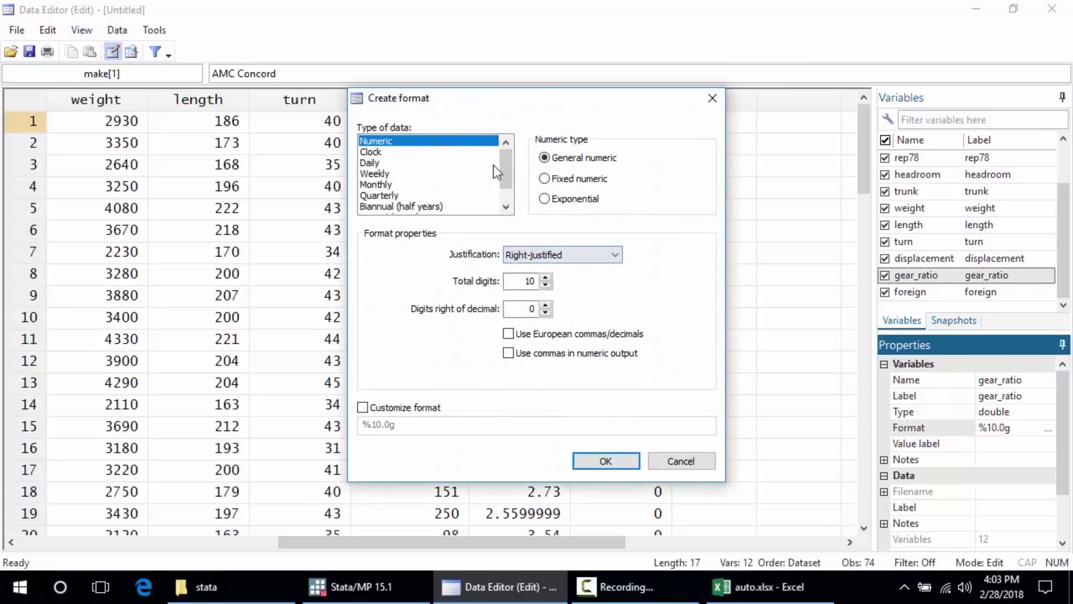
click(562, 179)
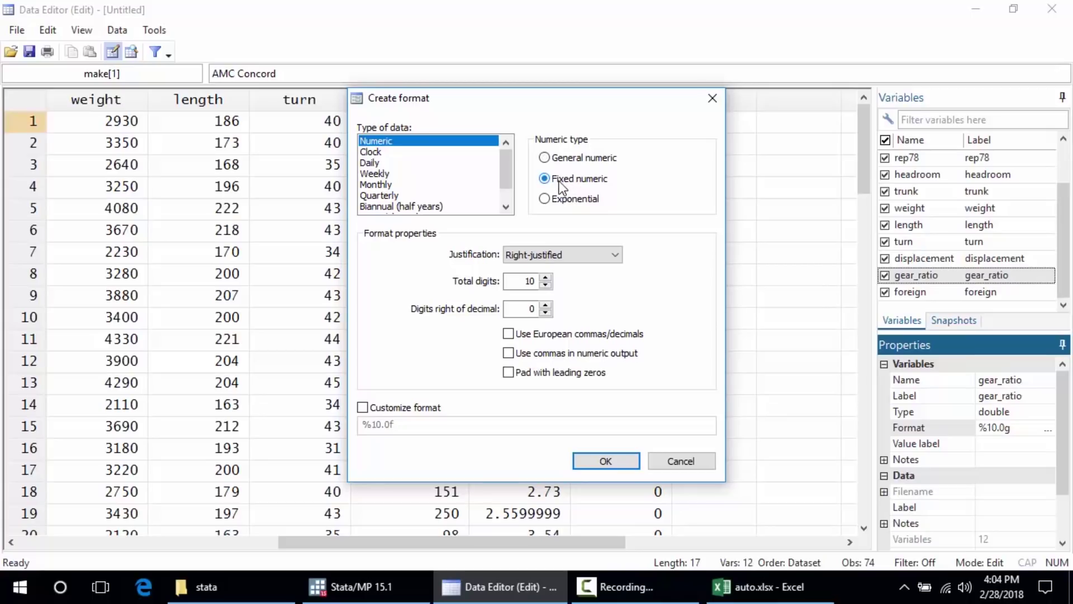
click(546, 305)
click(606, 461)
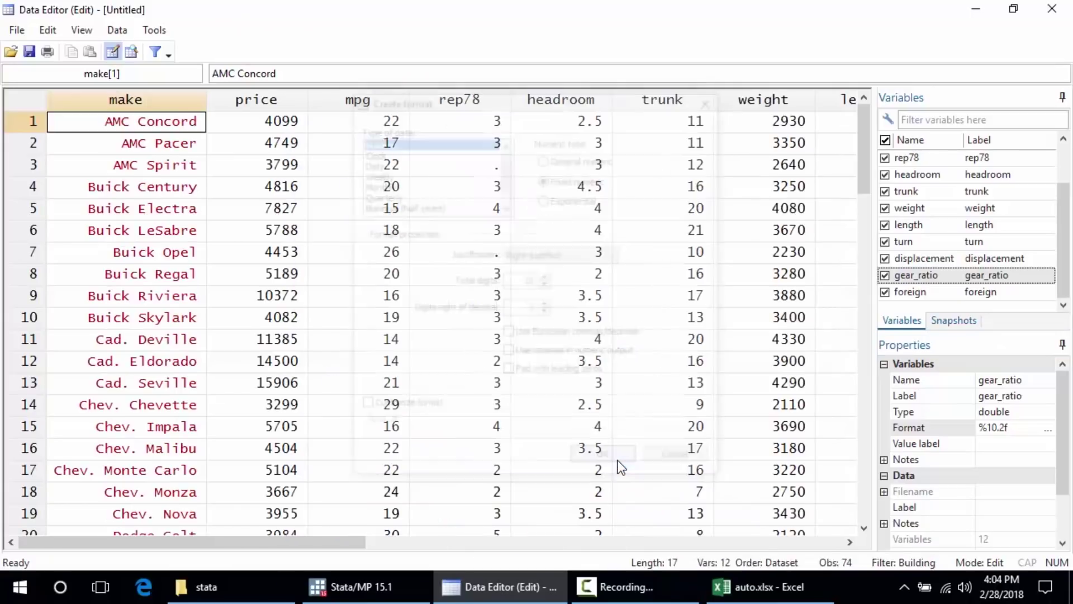
drag(355, 537, 597, 522)
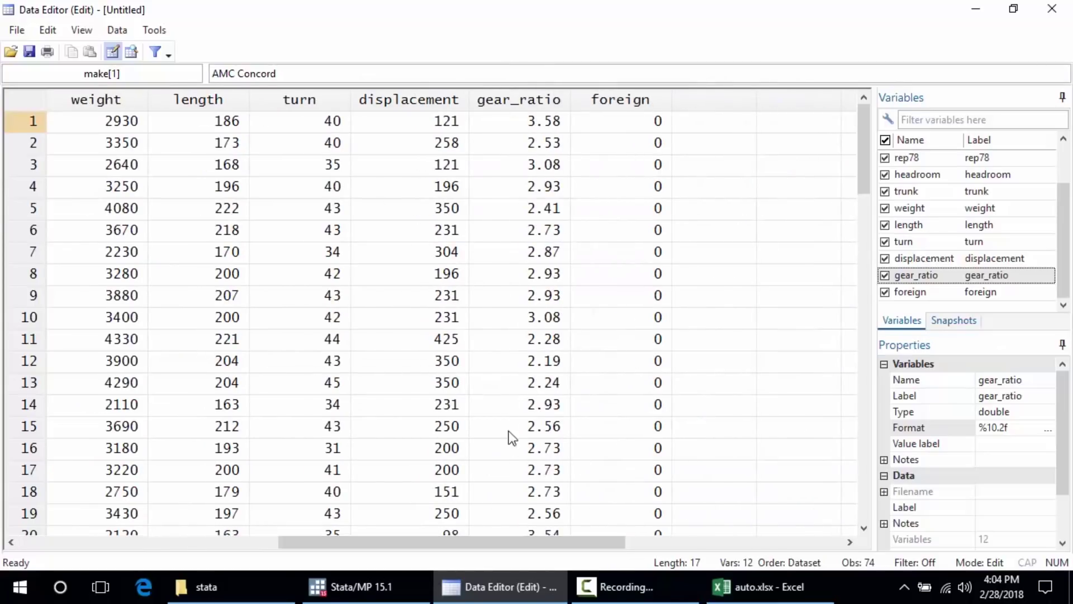
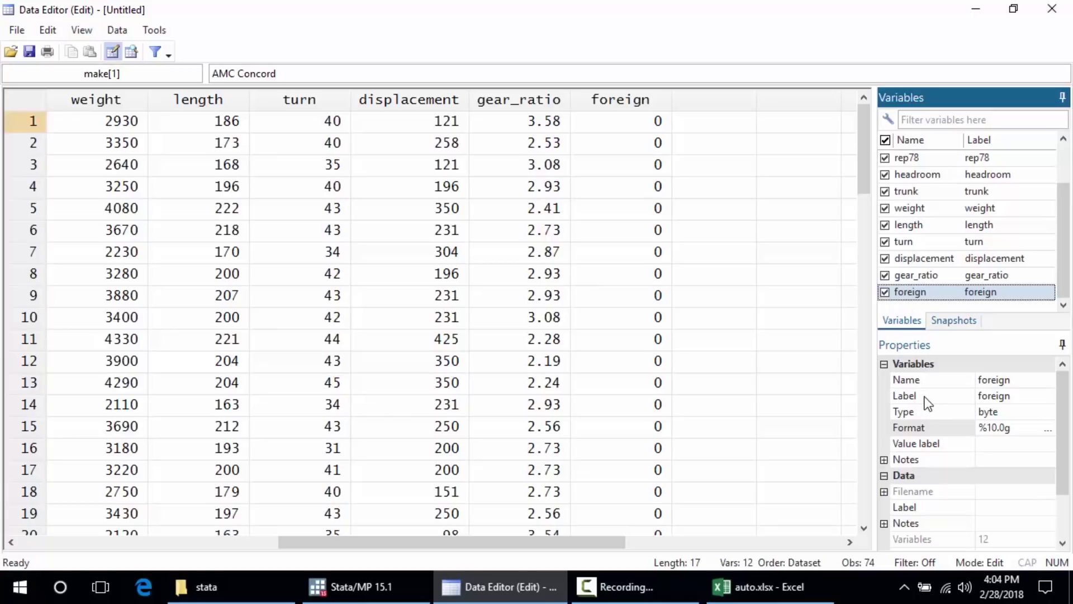
From the foreign variable's value label property, start creating a new value label named foreign
click(921, 444)
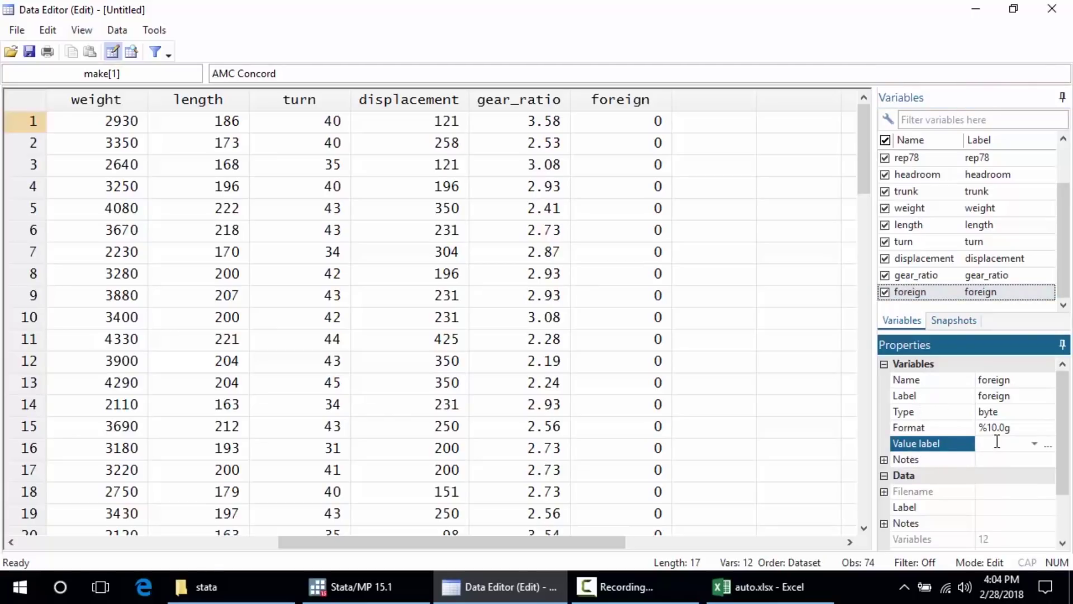
click(1034, 445)
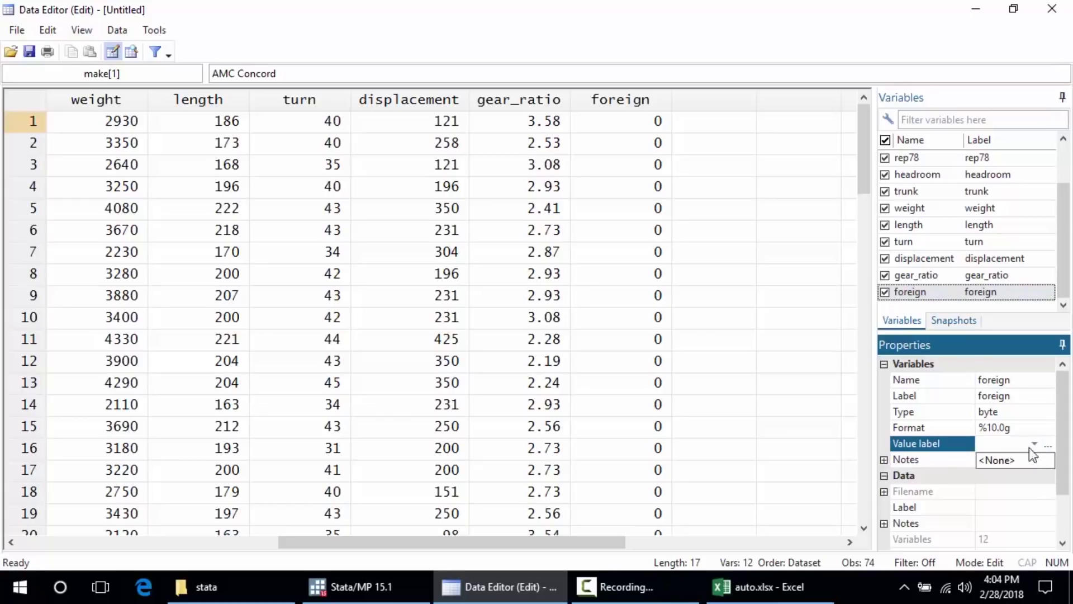
click(1035, 445)
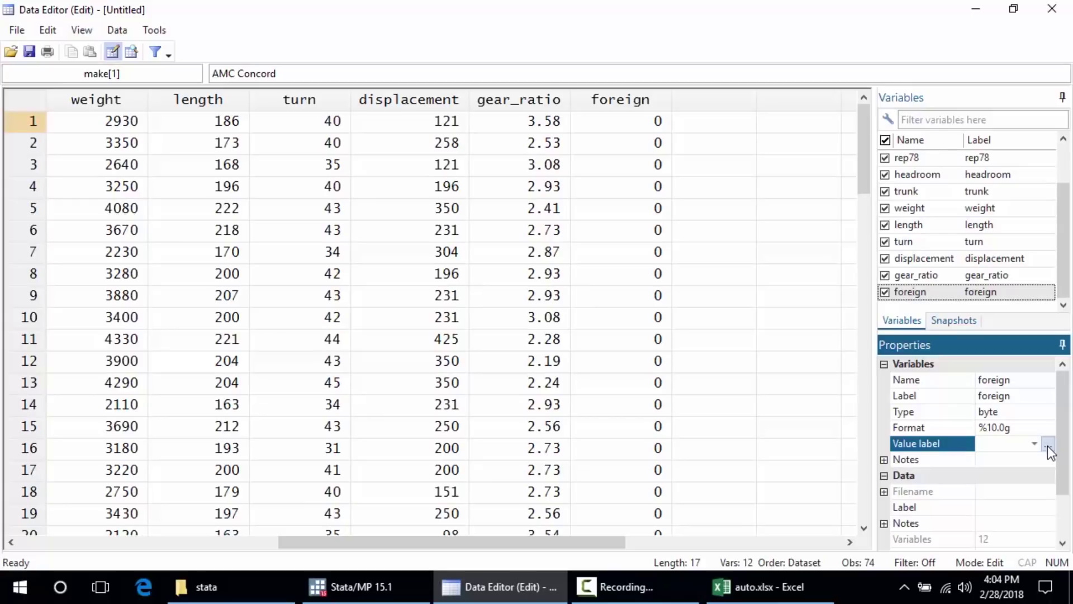
click(1047, 445)
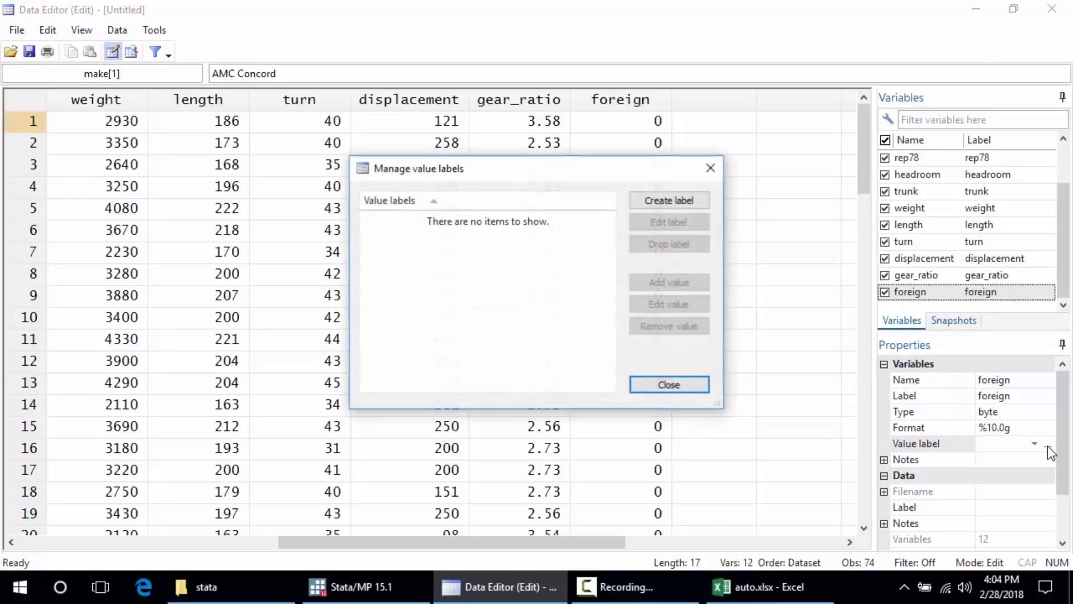
click(643, 200)
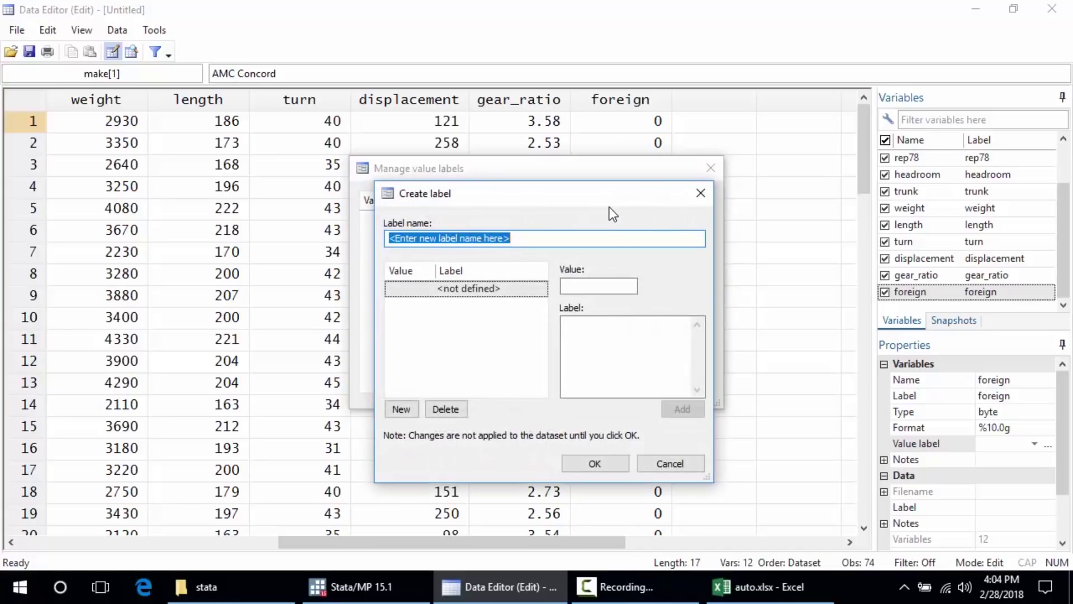
text(foreign)
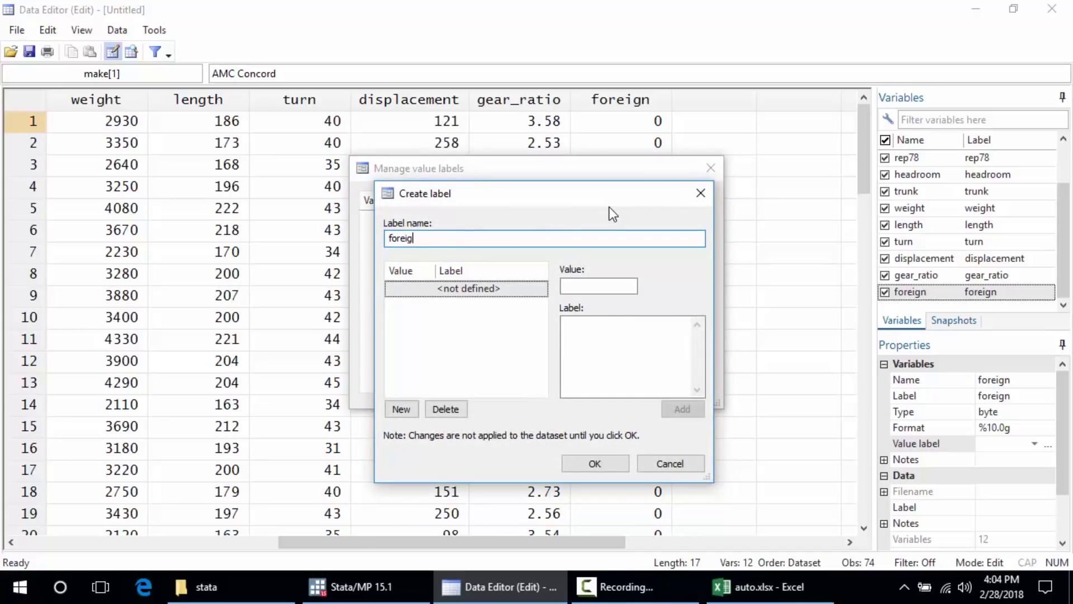
Add the value 0 with the label "domestic" to the foreign value label
click(611, 285)
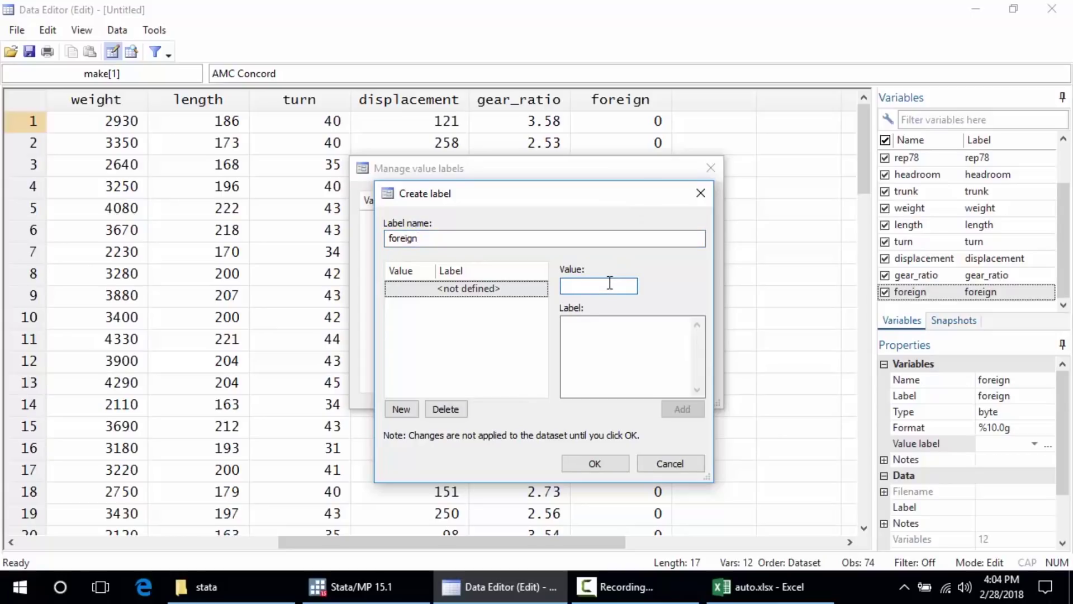
text(0)
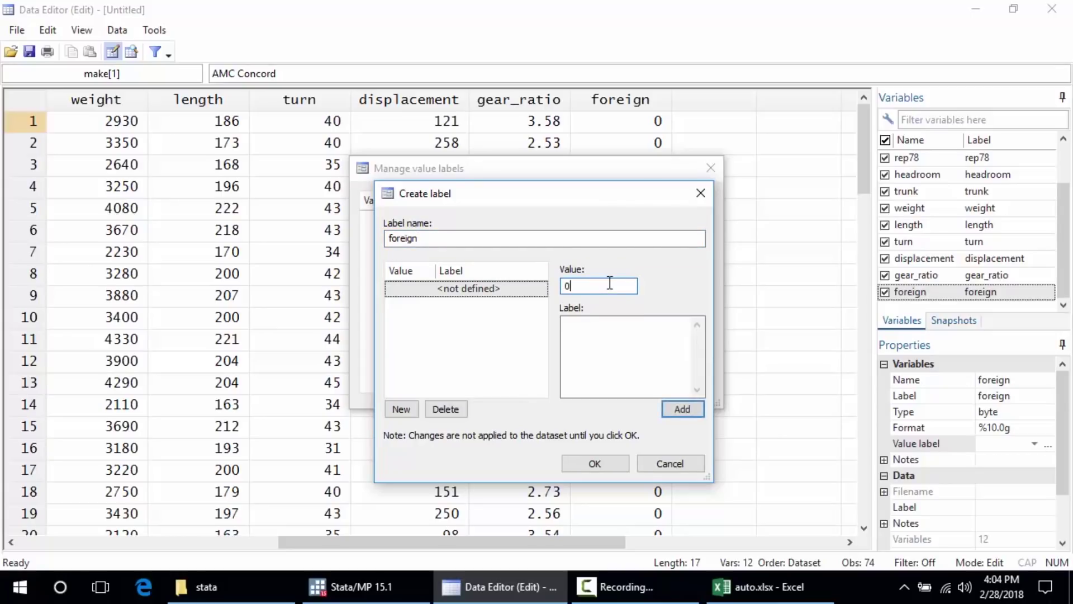
click(588, 330)
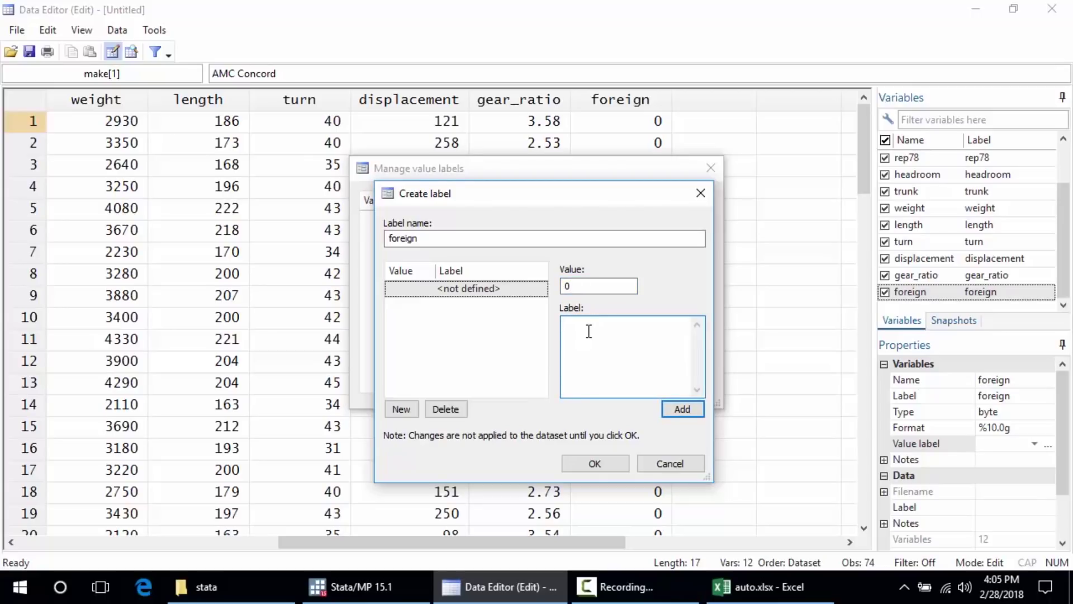
text(domestic)
click(678, 408)
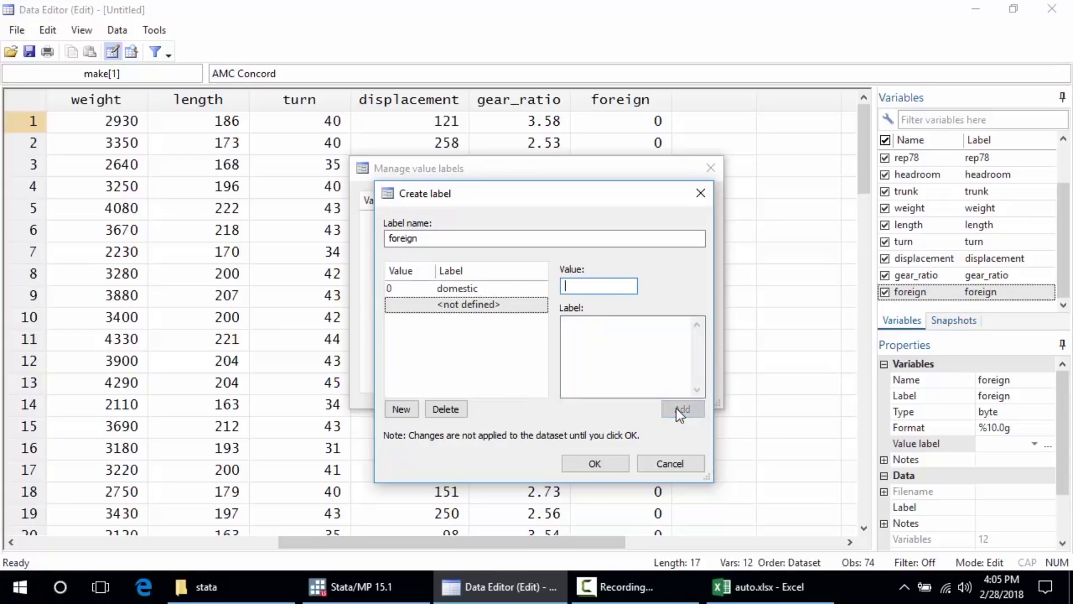
Add the value 1 with the label "foreign" and save the value label definition to the dataset
click(599, 287)
text(1)
click(604, 322)
text(foreig)
key(BackSpace)
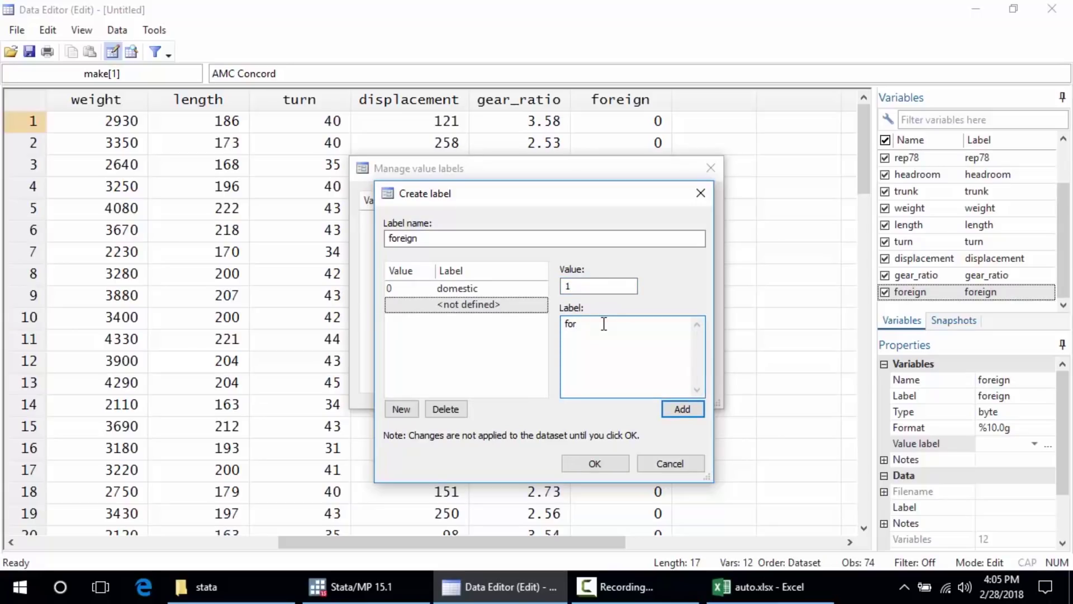
text(eign)
click(670, 407)
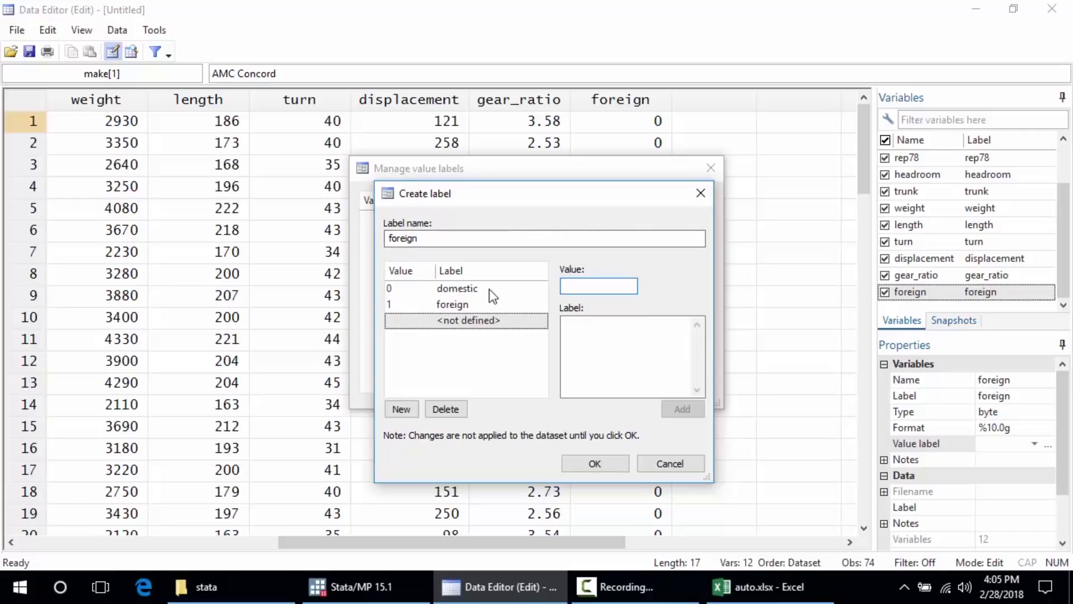
click(595, 464)
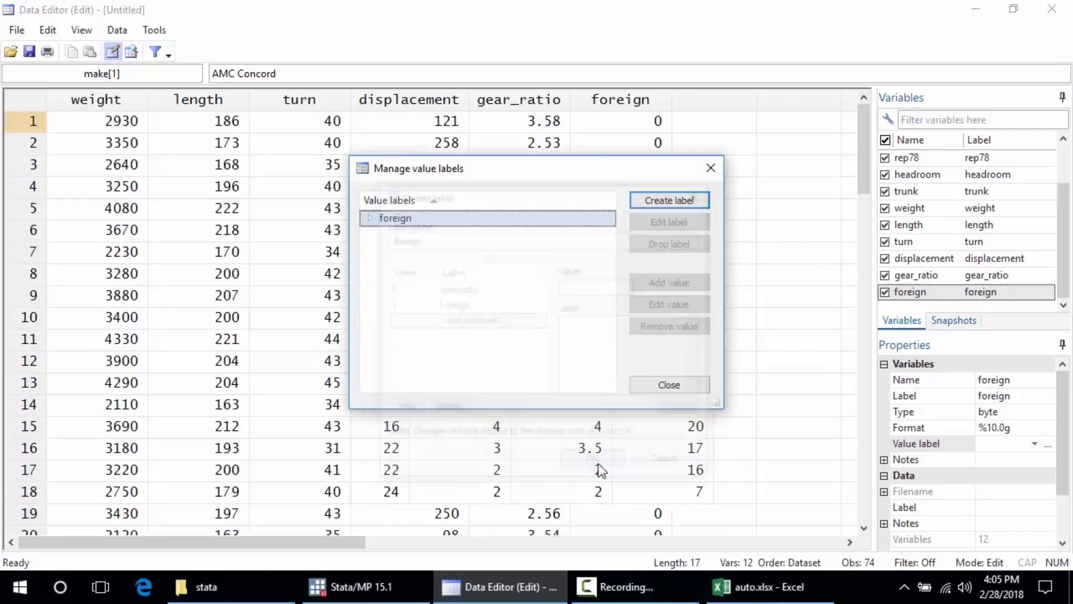
Leave the value label manager and assign the foreign value label to the foreign variable
click(655, 387)
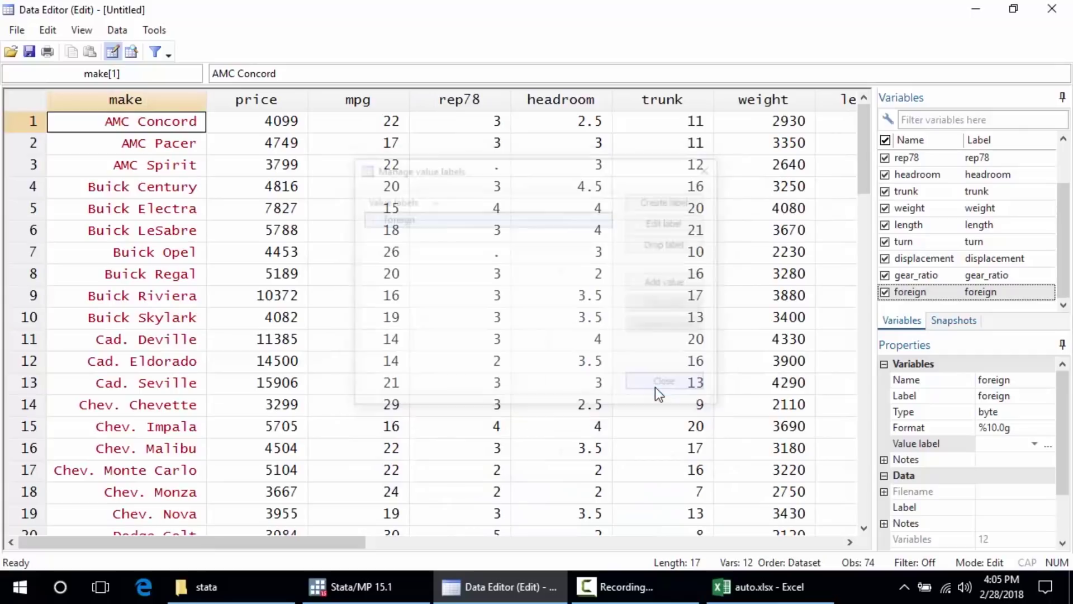
click(1034, 443)
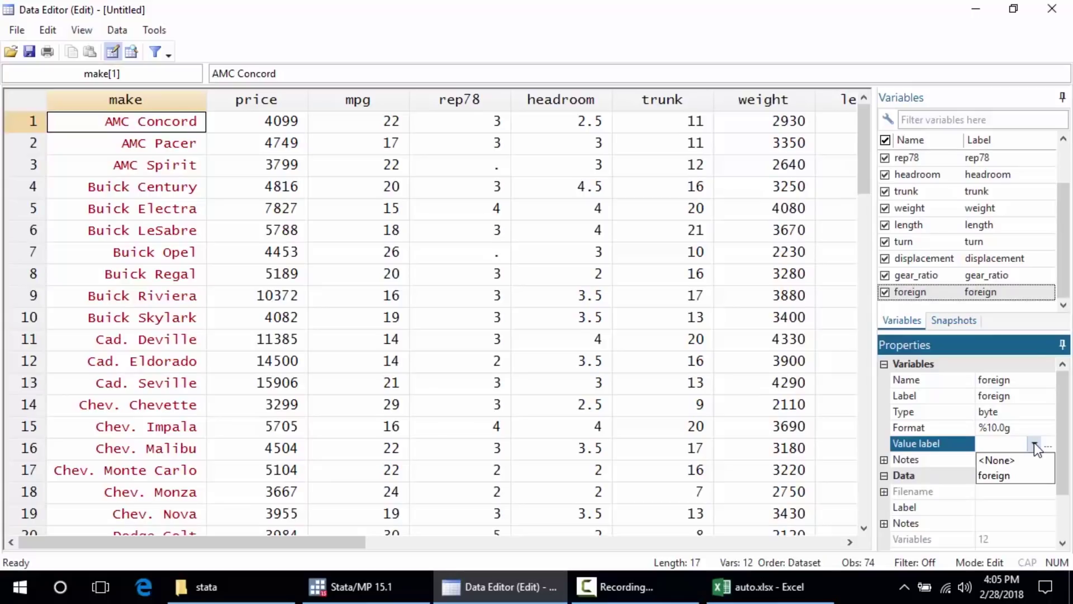
click(1003, 475)
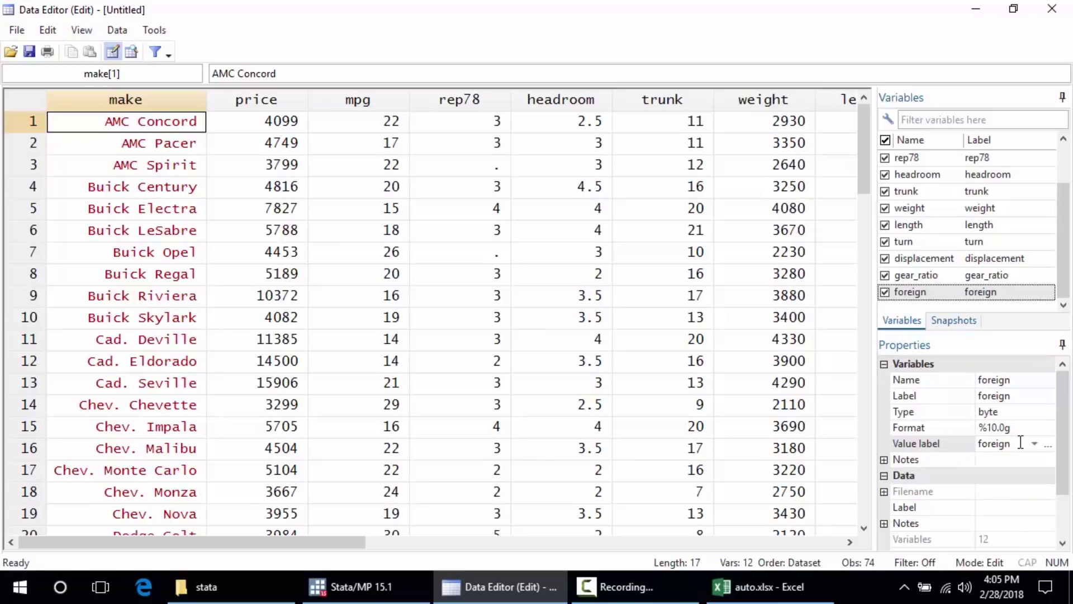
Examine the labelled values in the foreign column across the observations, and return to the main window
drag(323, 542, 637, 533)
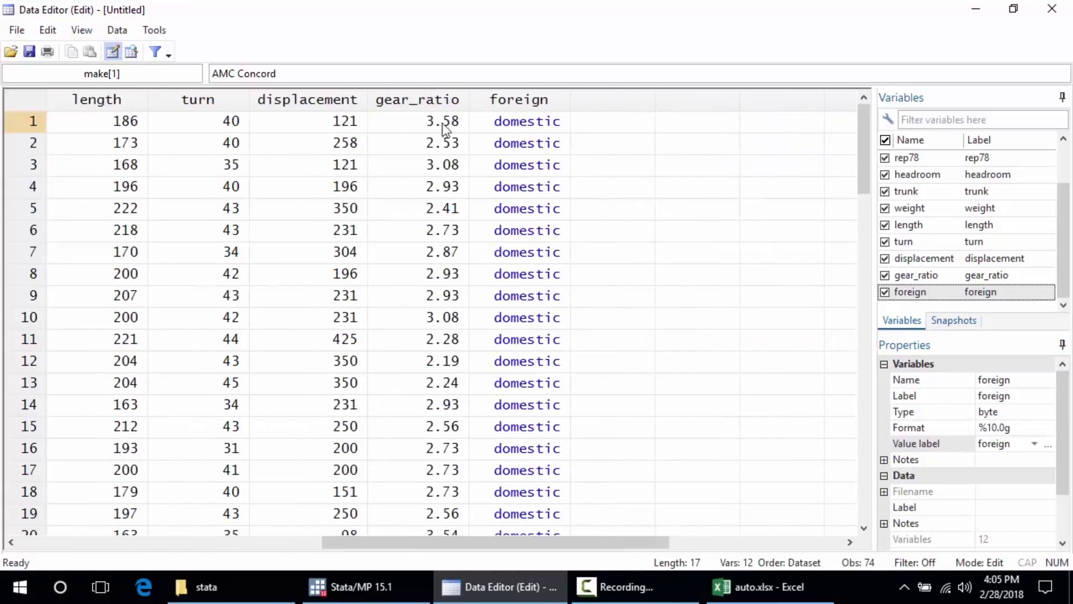
scroll(545, 302, down, 14)
scroll(531, 279, down, 2)
scroll(520, 257, up, 6)
drag(859, 274, 850, 120)
click(1051, 8)
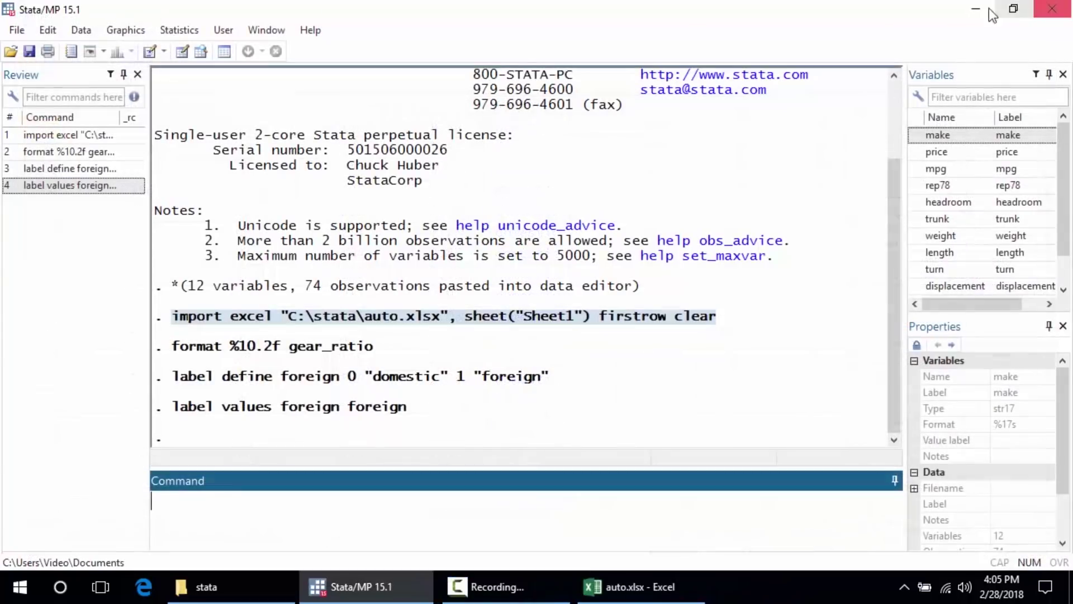
click(460, 186)
Start creating a new float variable named kpl whose contents come from an expression
click(70, 28)
mouse_move(120, 89)
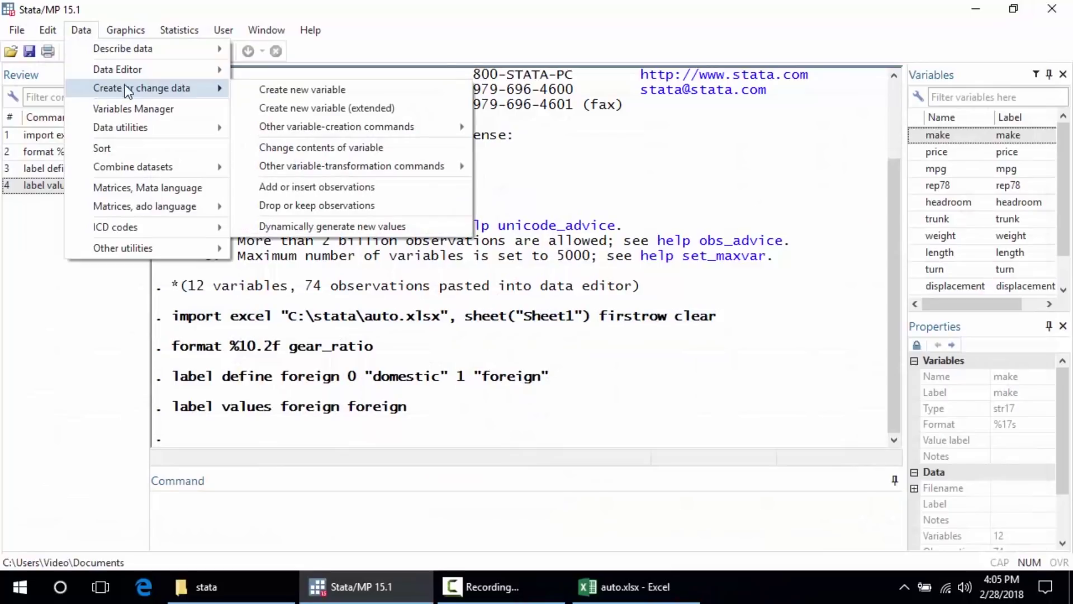
click(244, 93)
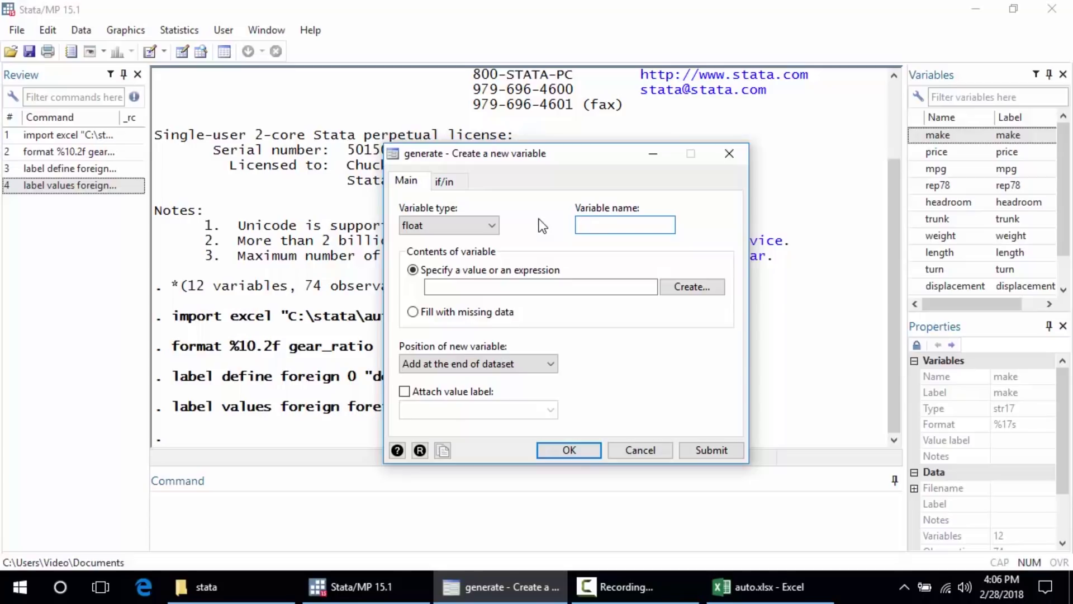
text(kpl)
click(514, 285)
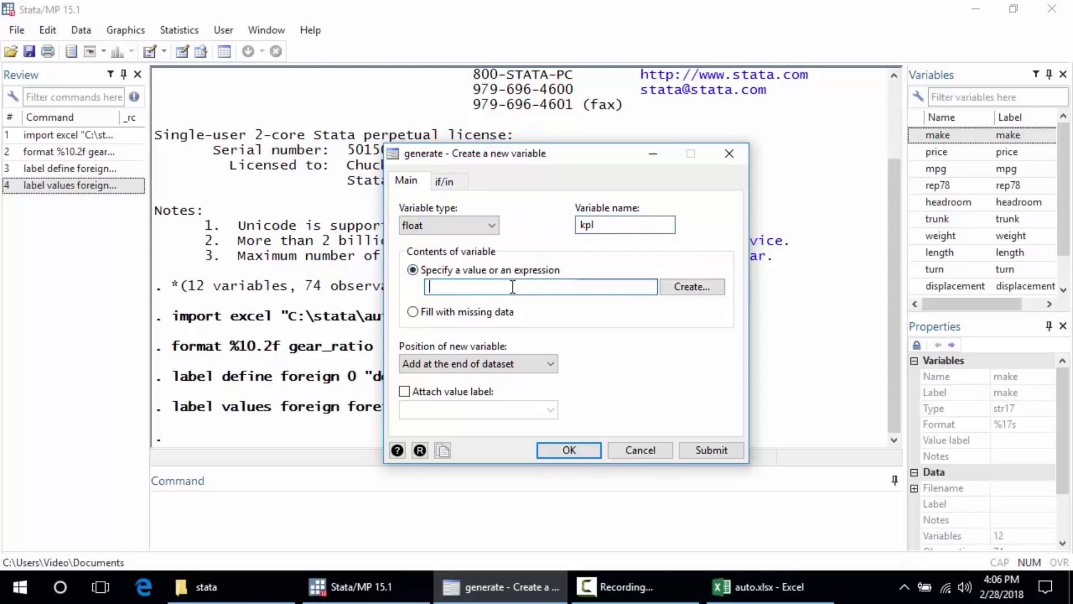
Build the expression mpg * 0.425 in the Expression Builder and generate the kpl variable at the end of the dataset
click(673, 286)
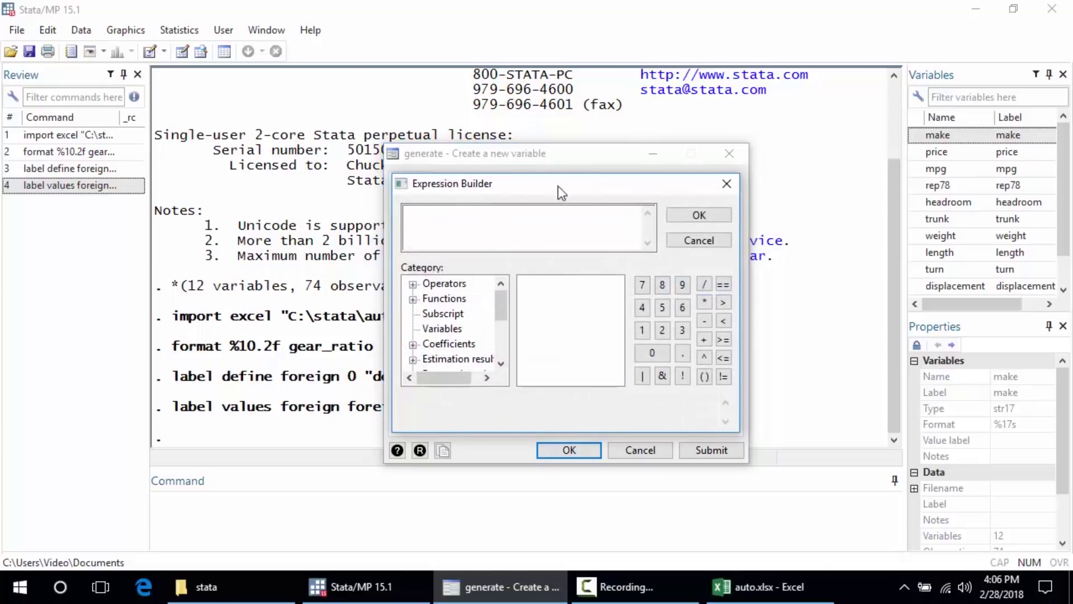
click(444, 331)
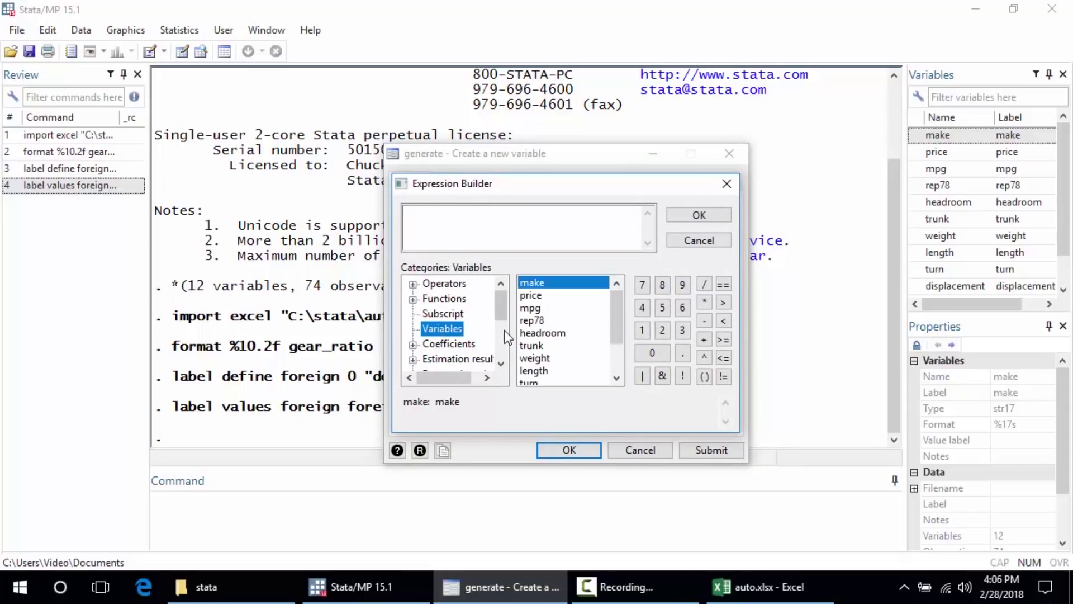
double_click(544, 309)
click(470, 220)
text(* )
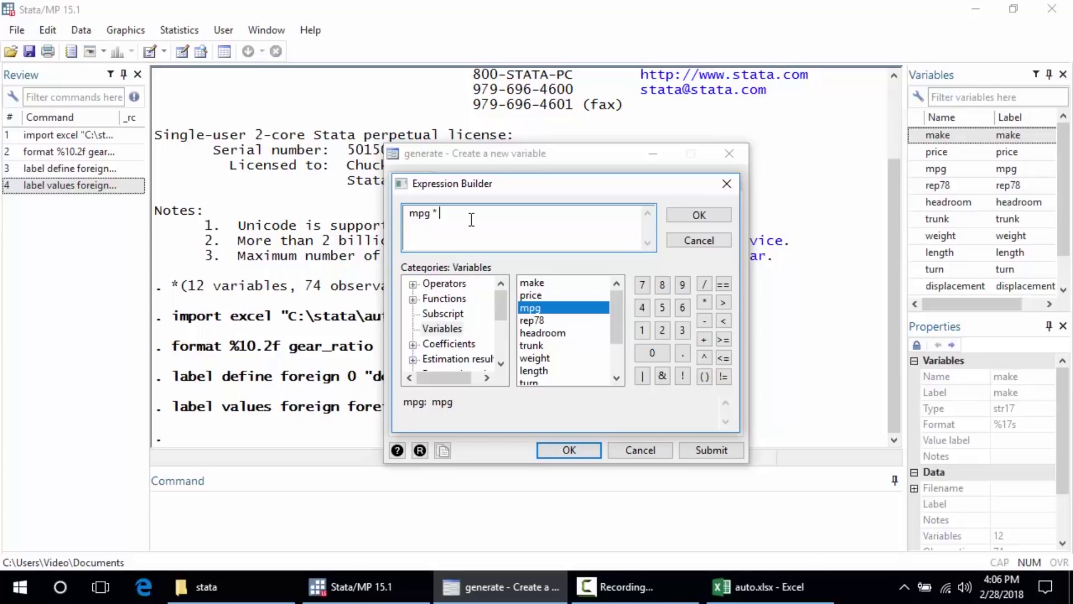
text(0.425)
click(695, 215)
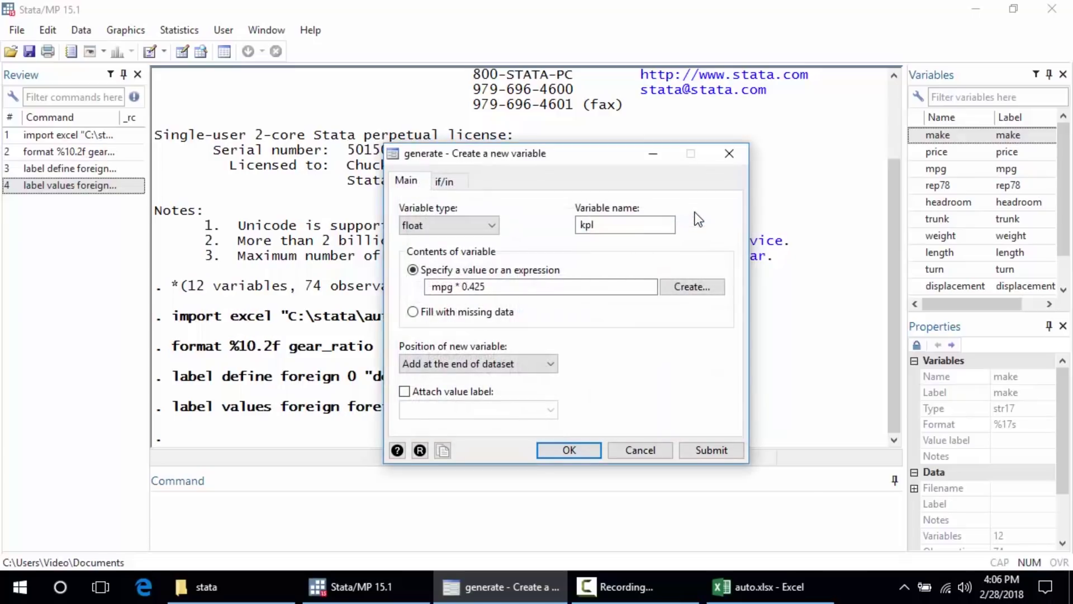
click(579, 449)
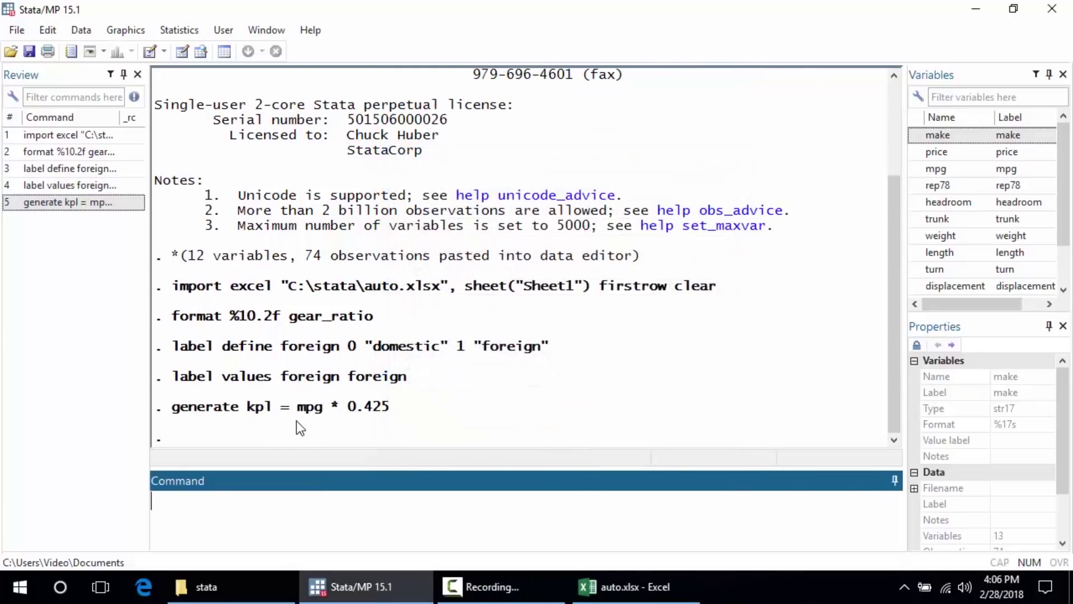
In the editable Data Editor, label the kpl variable "kilometers per liter" and return to the main window
click(183, 50)
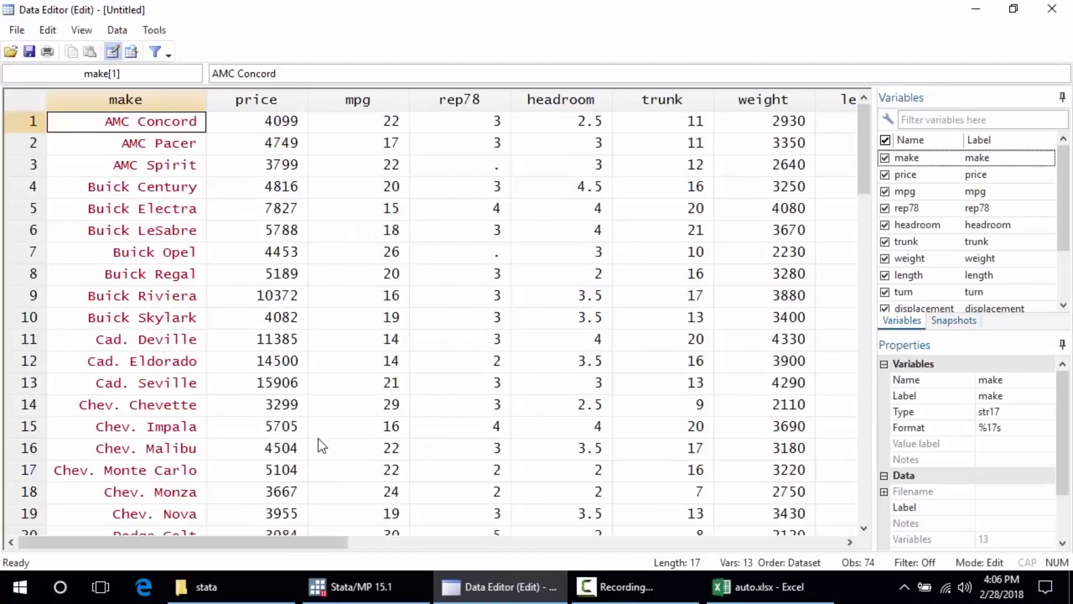
drag(283, 544, 662, 522)
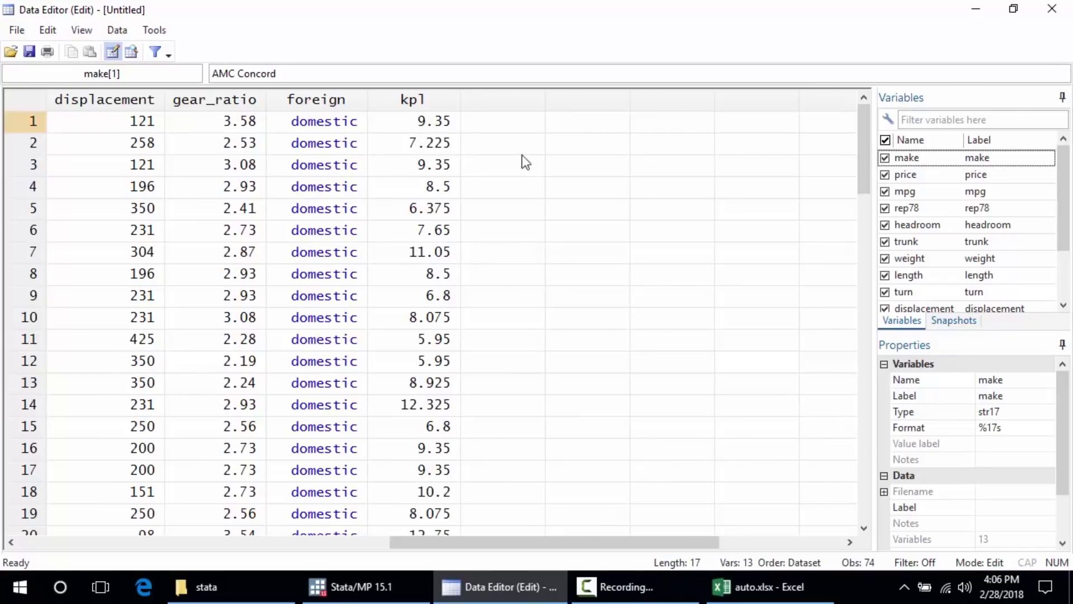
drag(1068, 216, 1064, 294)
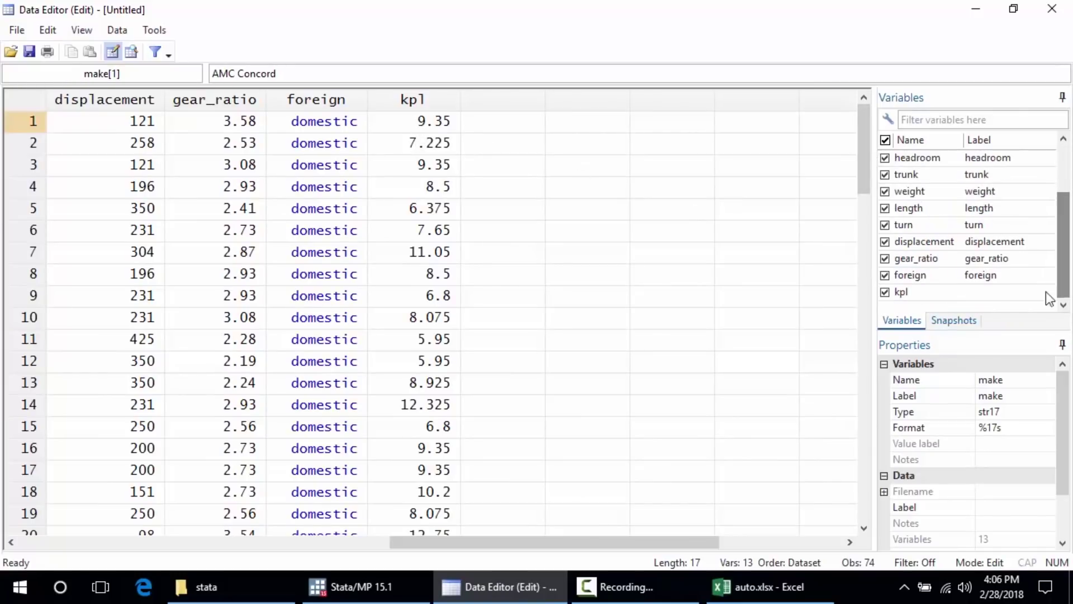
click(902, 292)
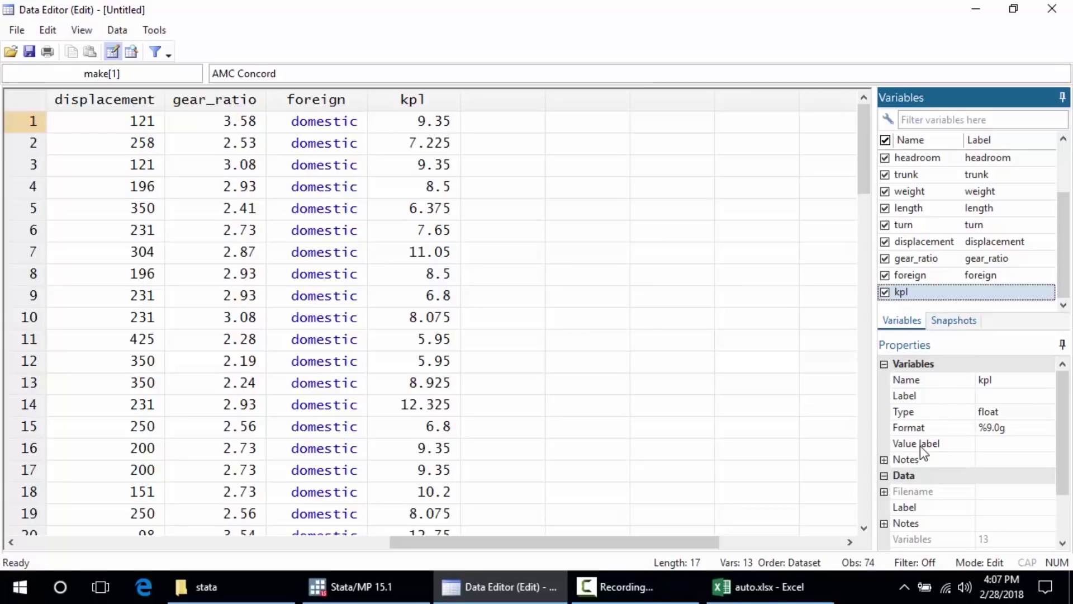
click(918, 397)
click(918, 398)
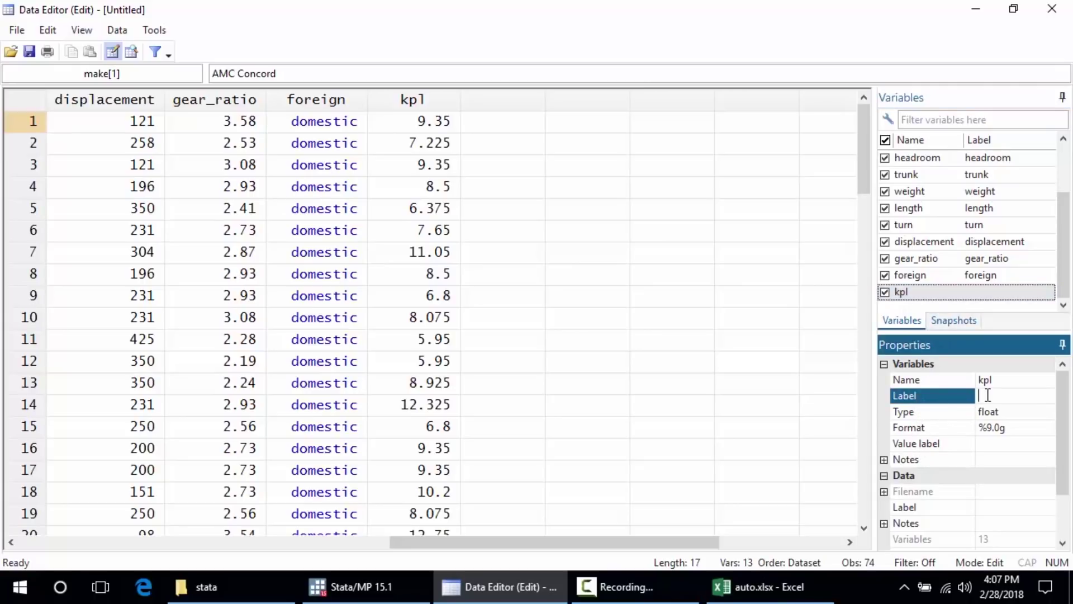
text(kilometers per liter)
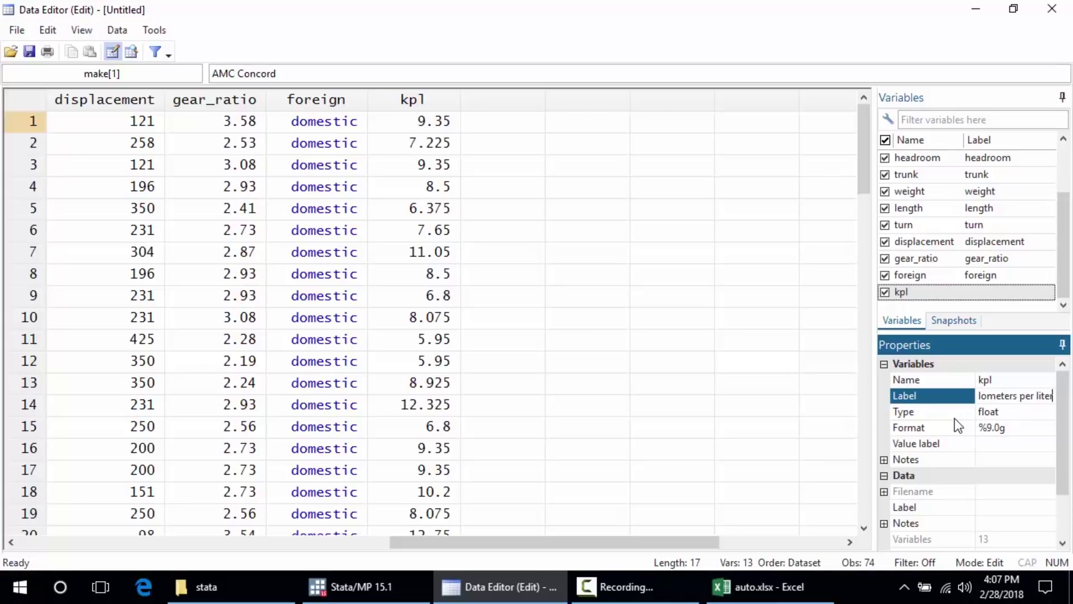
key(Return)
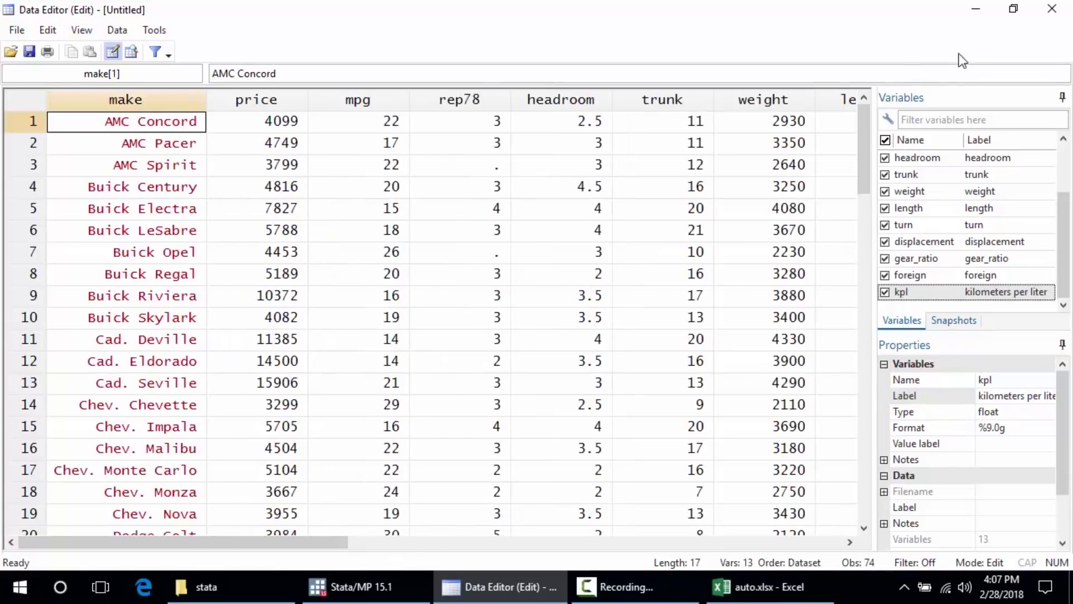
click(1051, 9)
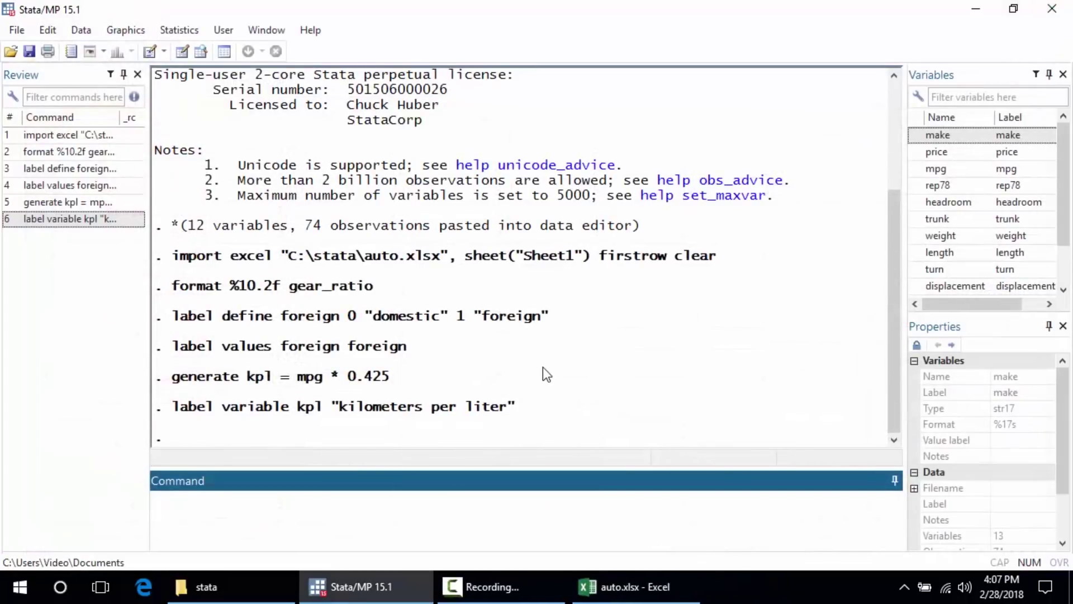
click(560, 338)
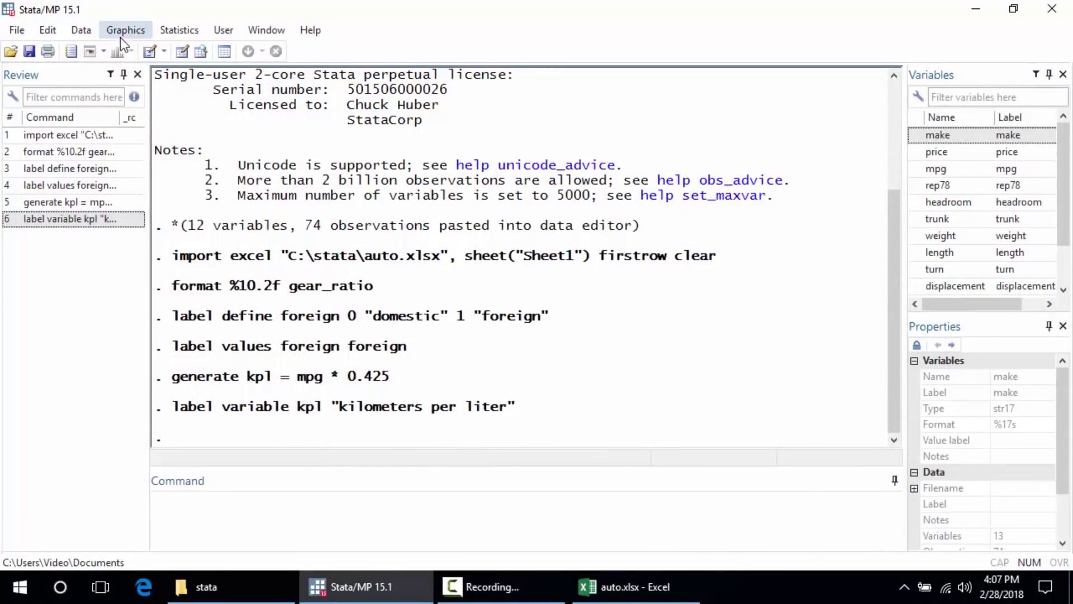
Describe the data in memory for all variables with the default options
click(77, 32)
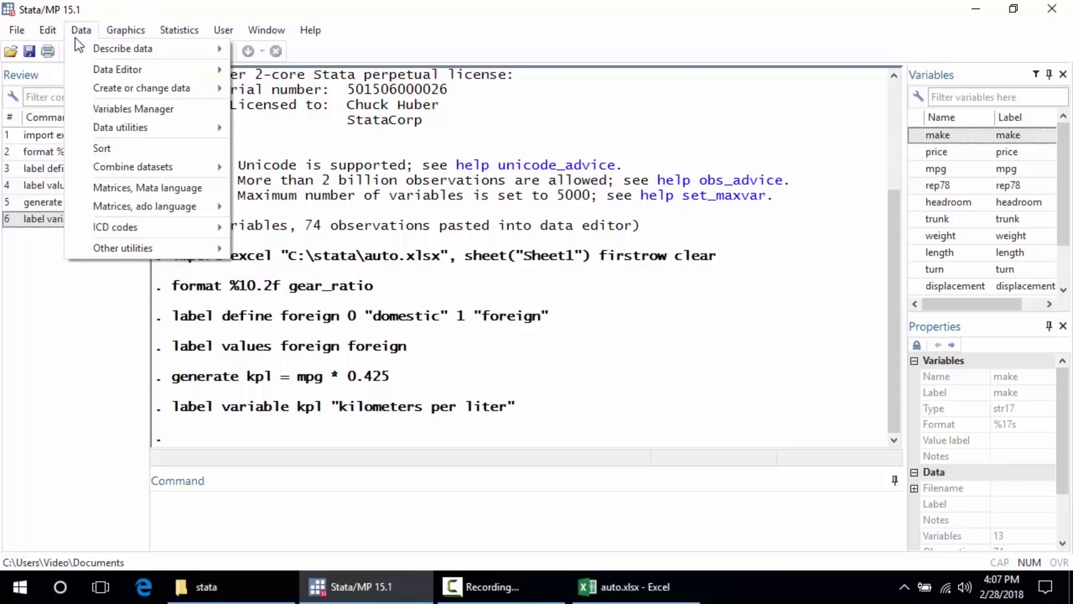
mouse_move(142, 51)
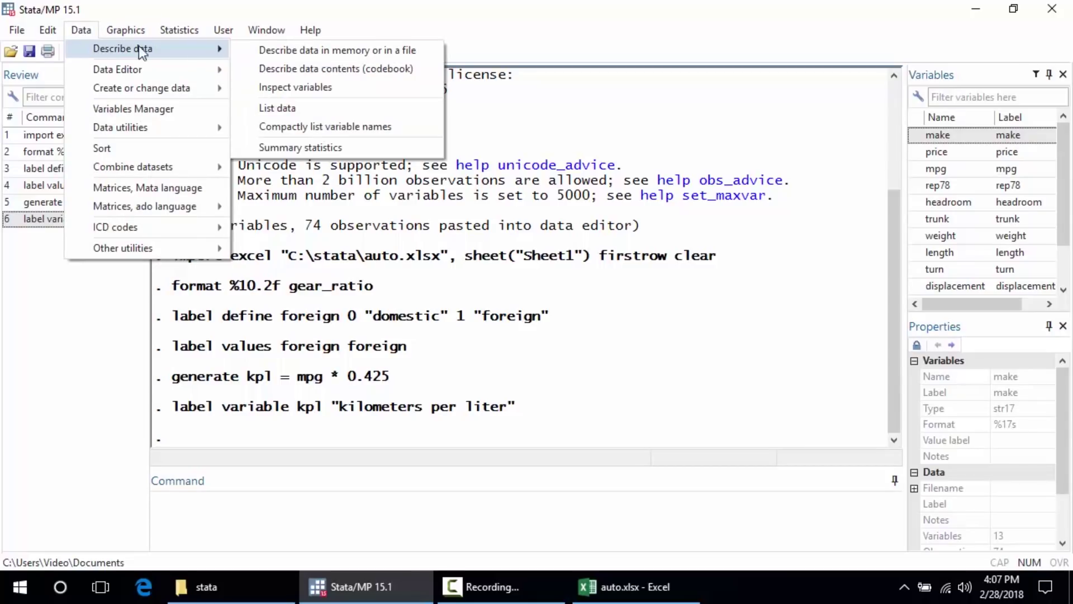
click(274, 51)
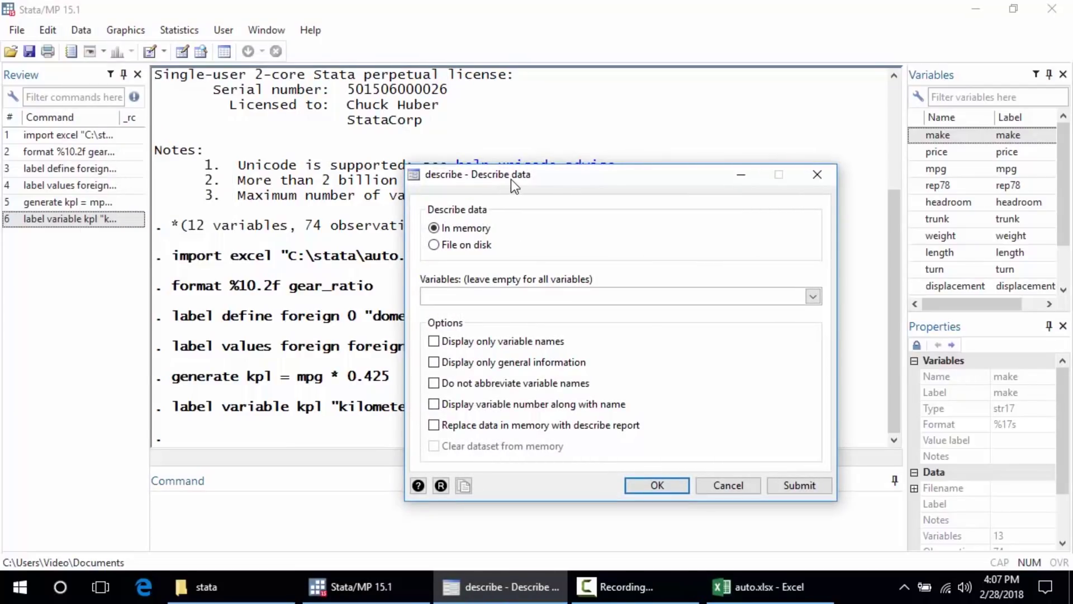
drag(511, 179, 509, 126)
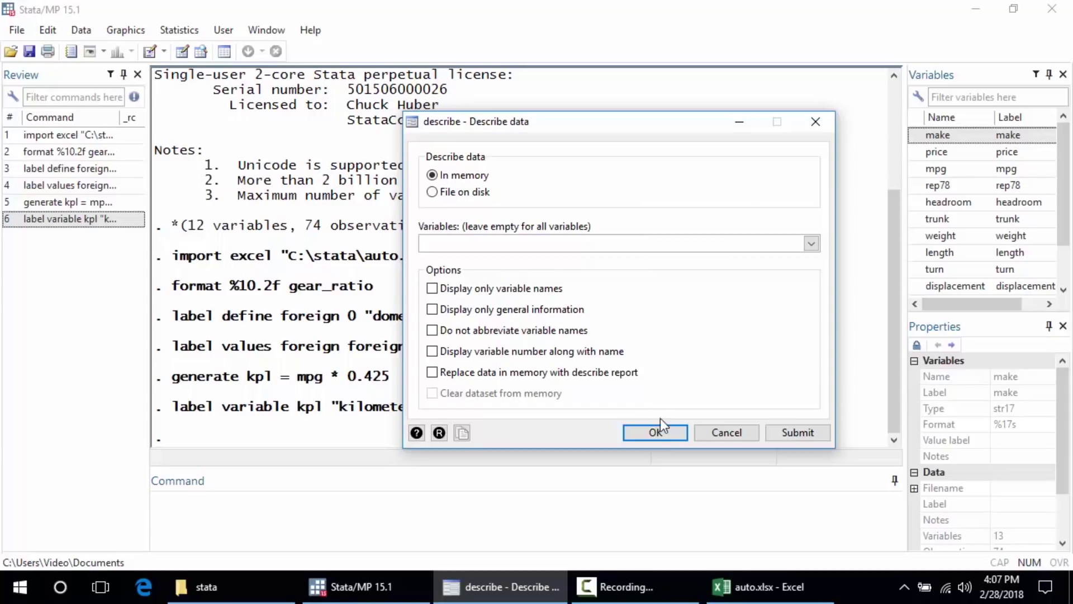
click(675, 434)
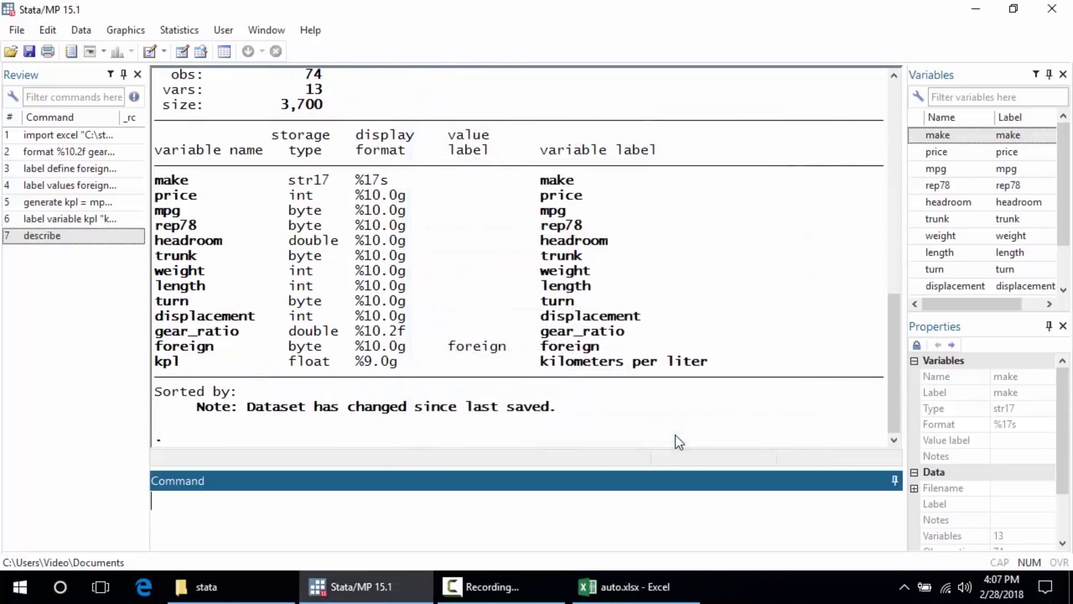
Examine the describe output, checking the storage type and display format of make and the value label attached to foreign
drag(897, 333, 893, 309)
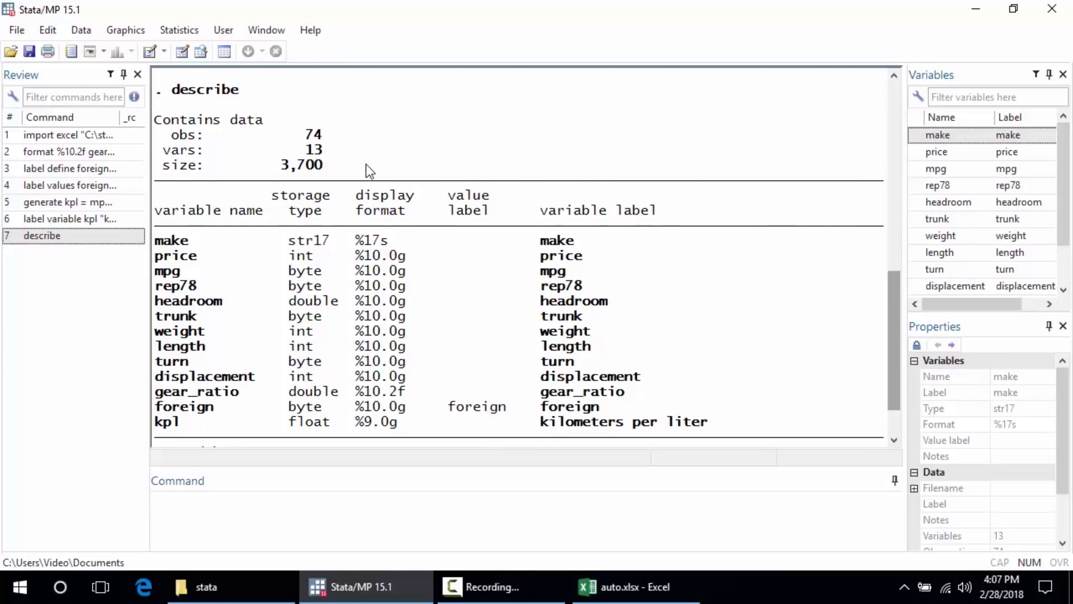
scroll(375, 166, down, 1)
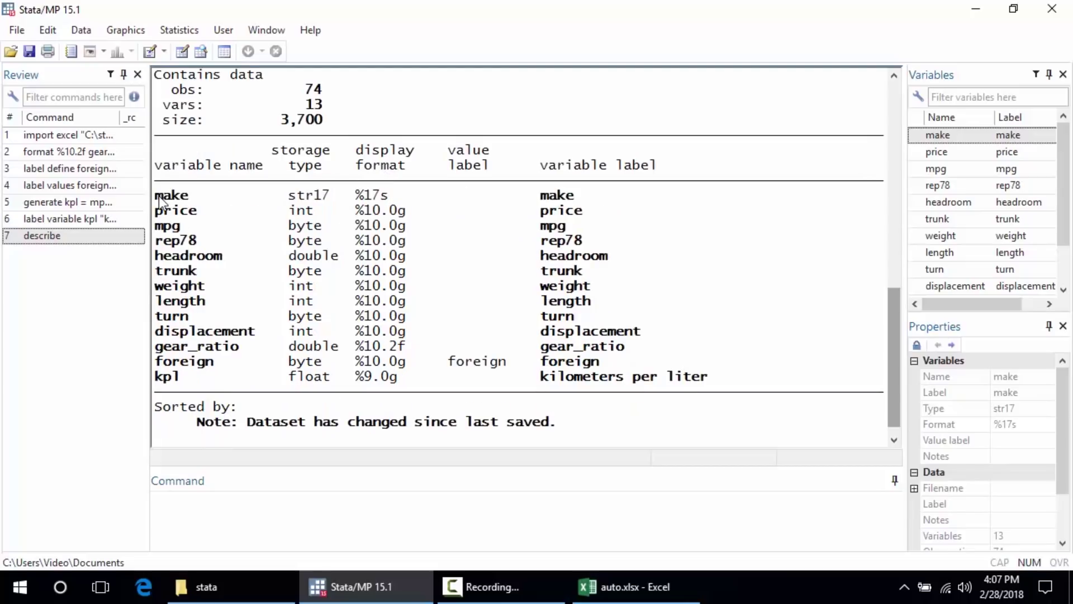
drag(290, 195, 323, 197)
drag(356, 195, 390, 193)
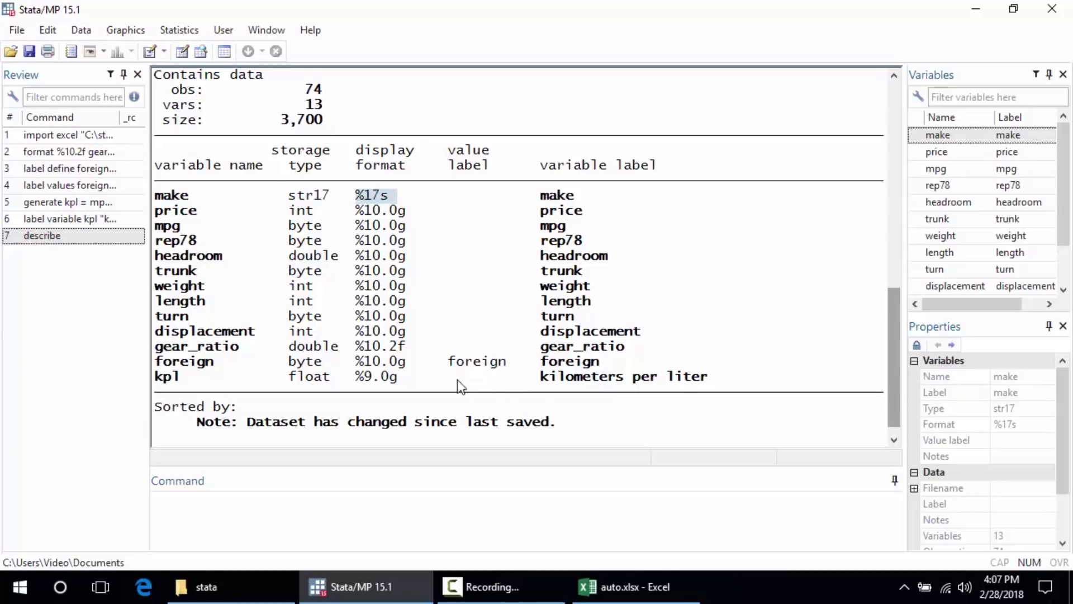
drag(447, 361, 505, 363)
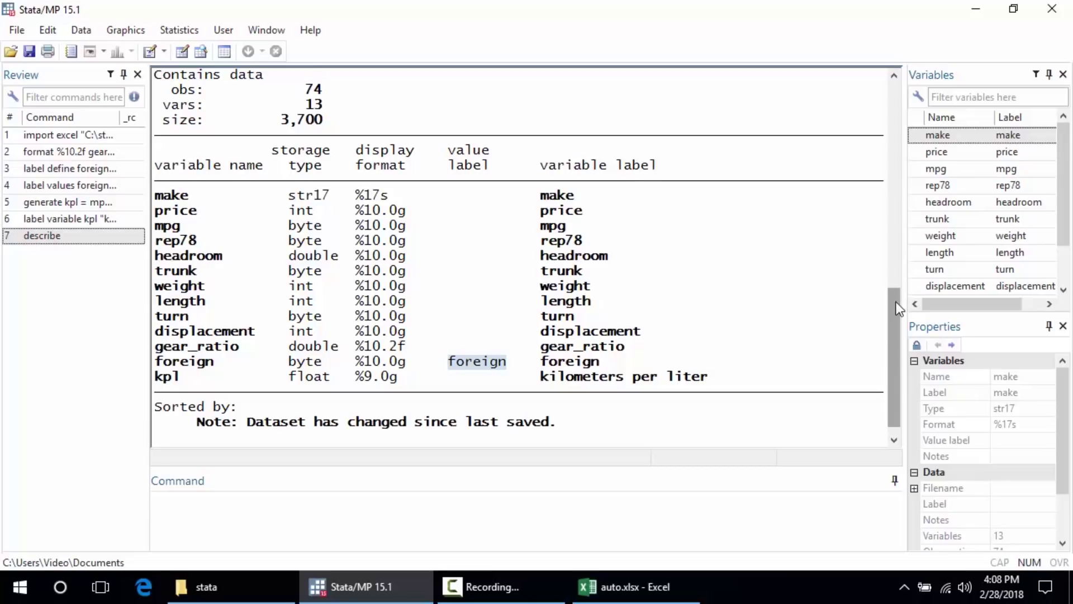
scroll(896, 303, down, 1)
click(430, 511)
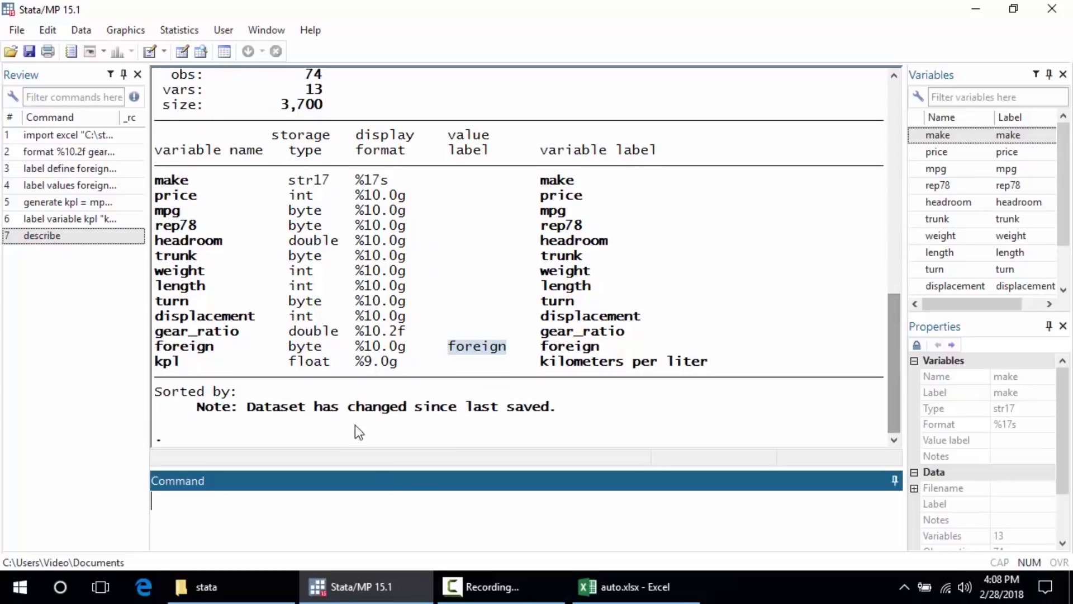
Produce summary statistics for all variables with the standard display, and examine the row for make
click(168, 30)
mouse_move(169, 48)
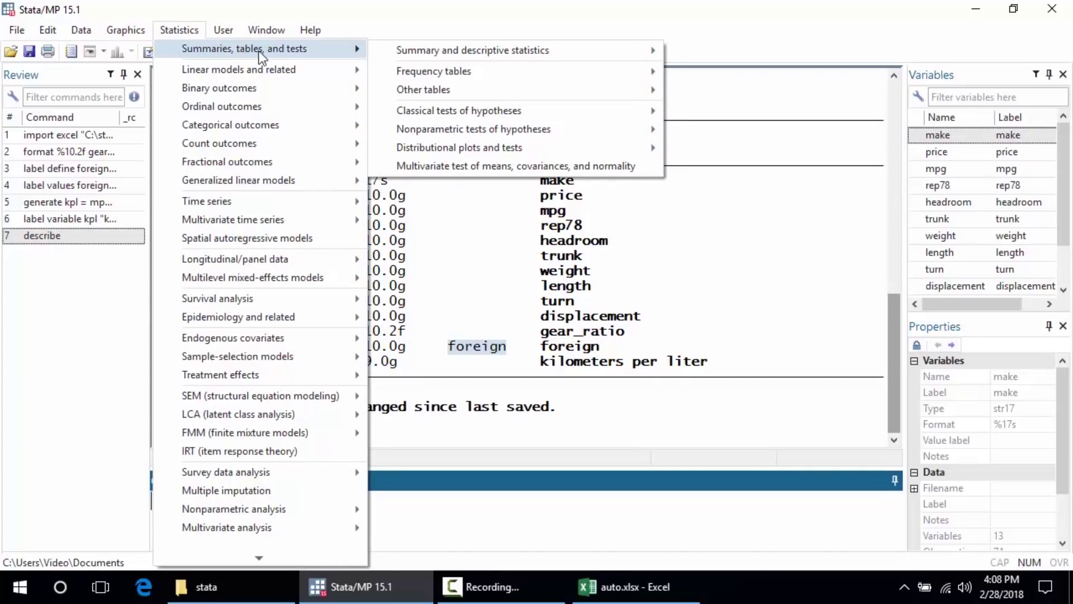
mouse_move(400, 52)
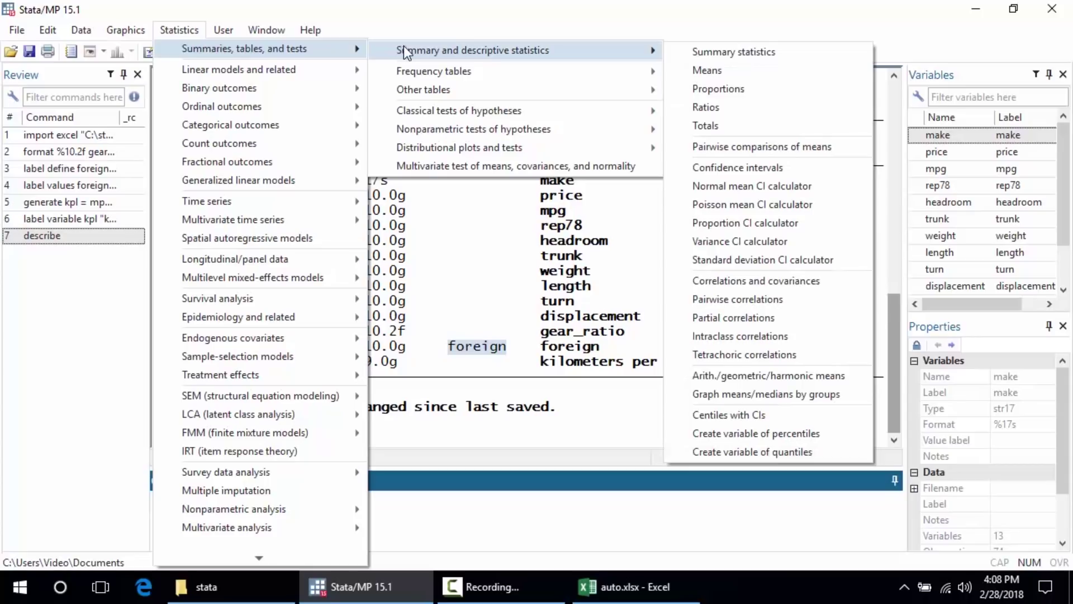
click(679, 51)
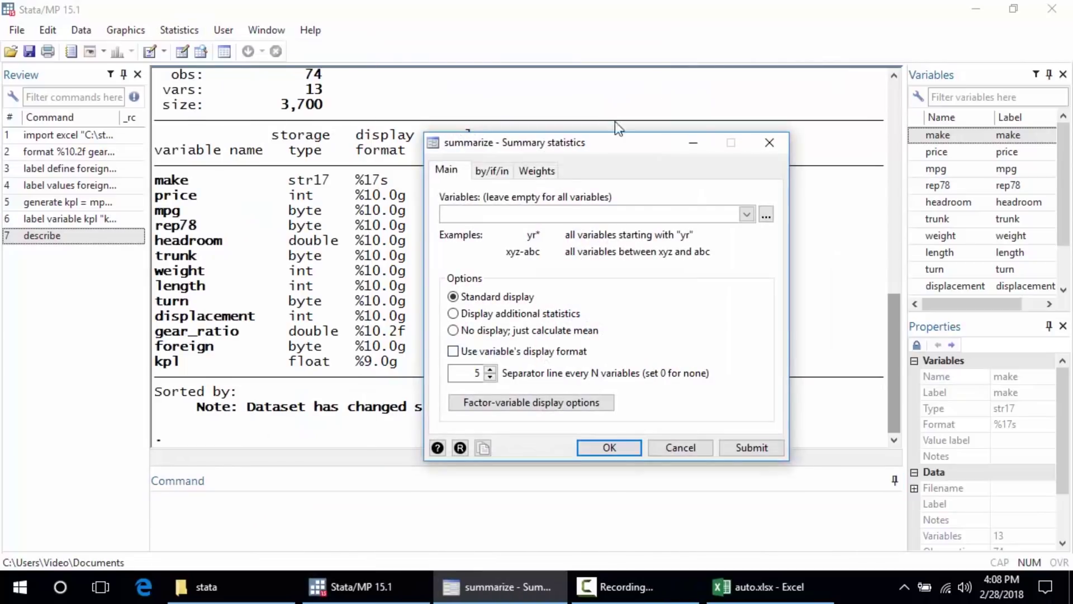
click(745, 212)
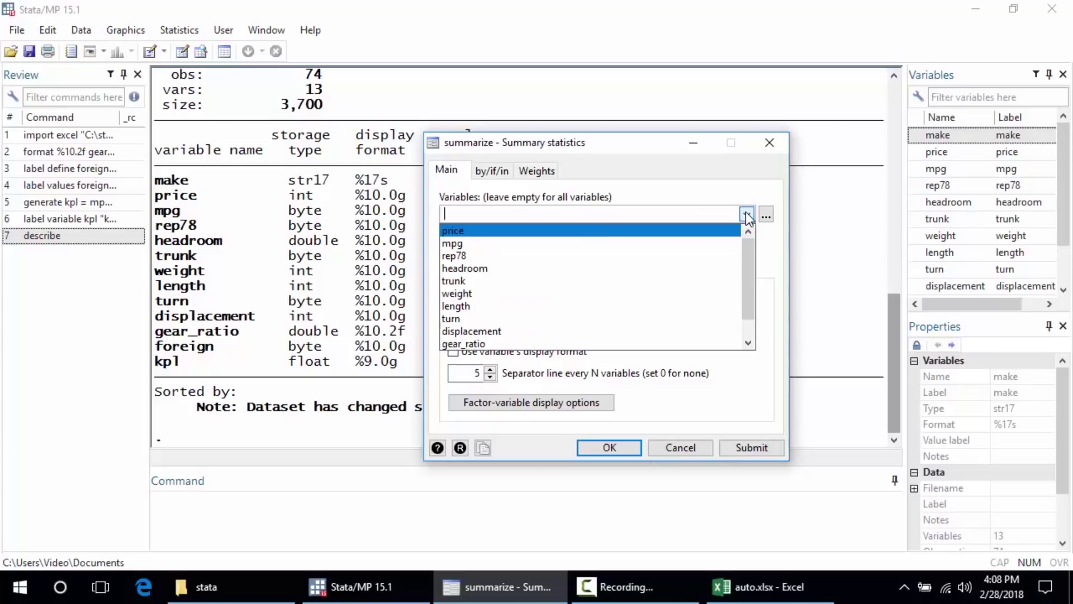
click(746, 213)
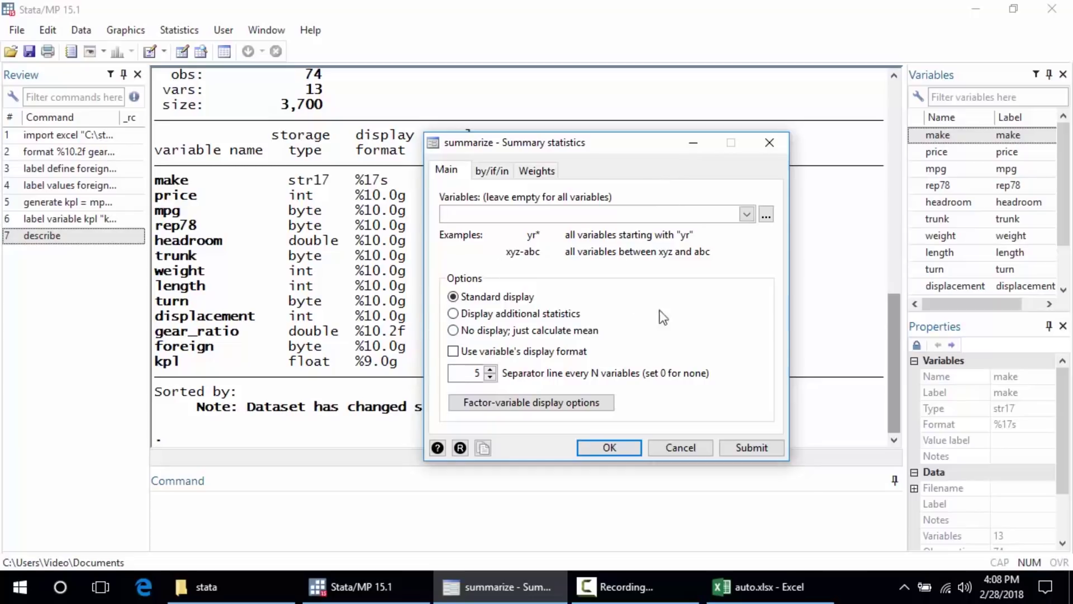
click(626, 447)
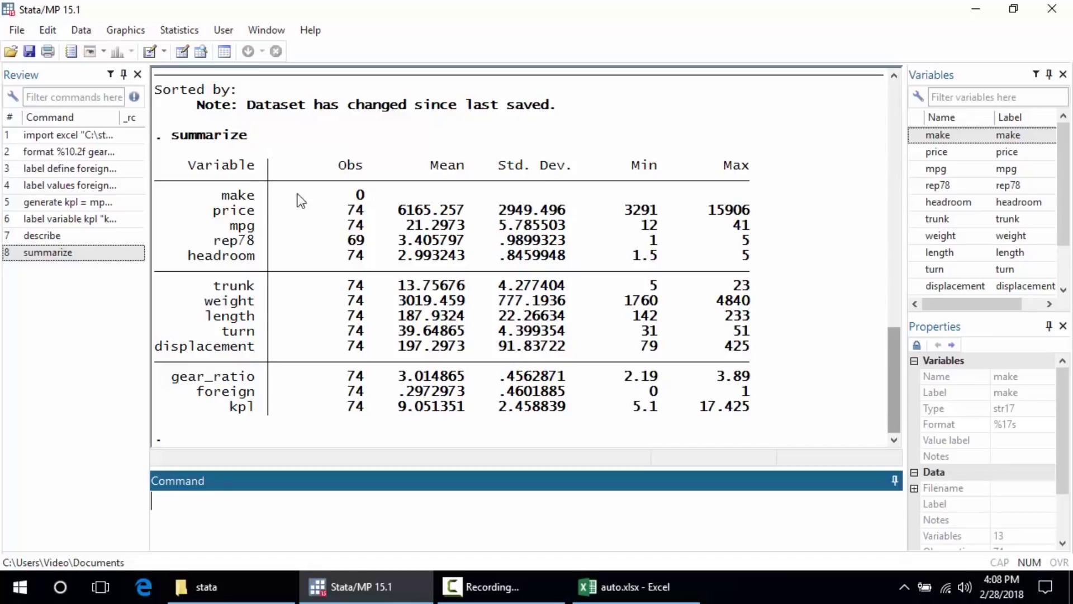
drag(222, 197, 334, 193)
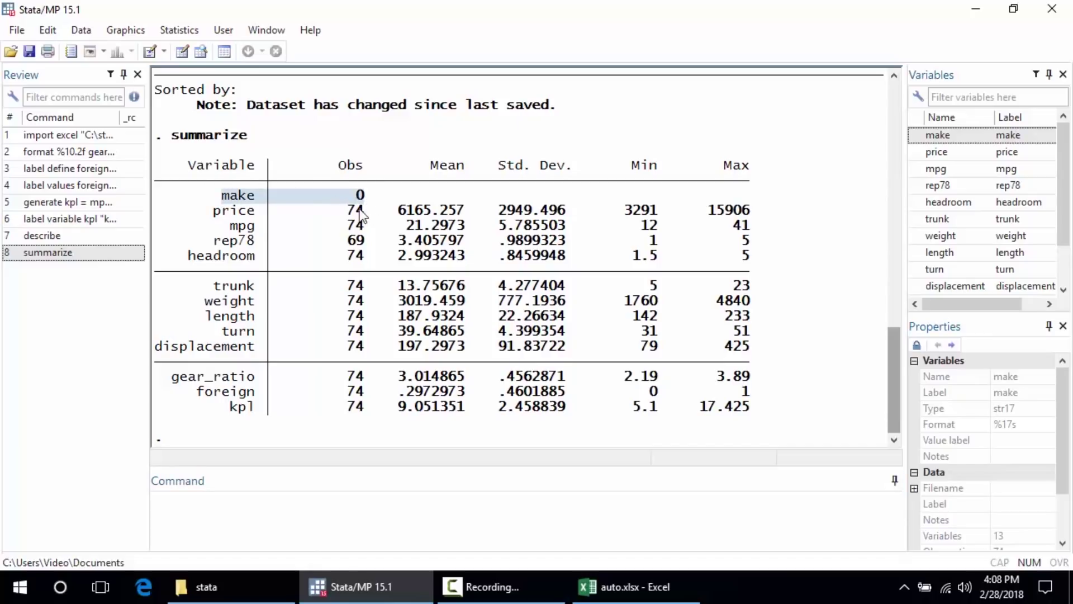
click(241, 221)
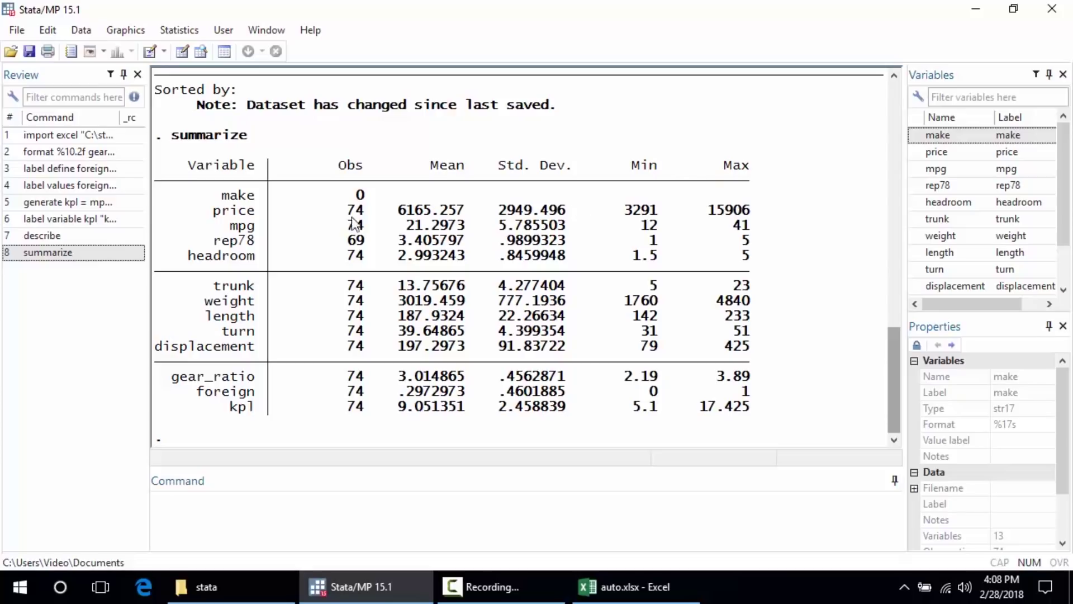
Draw a density histogram of mpg as continuous data, keeping the histogram settings open
click(109, 31)
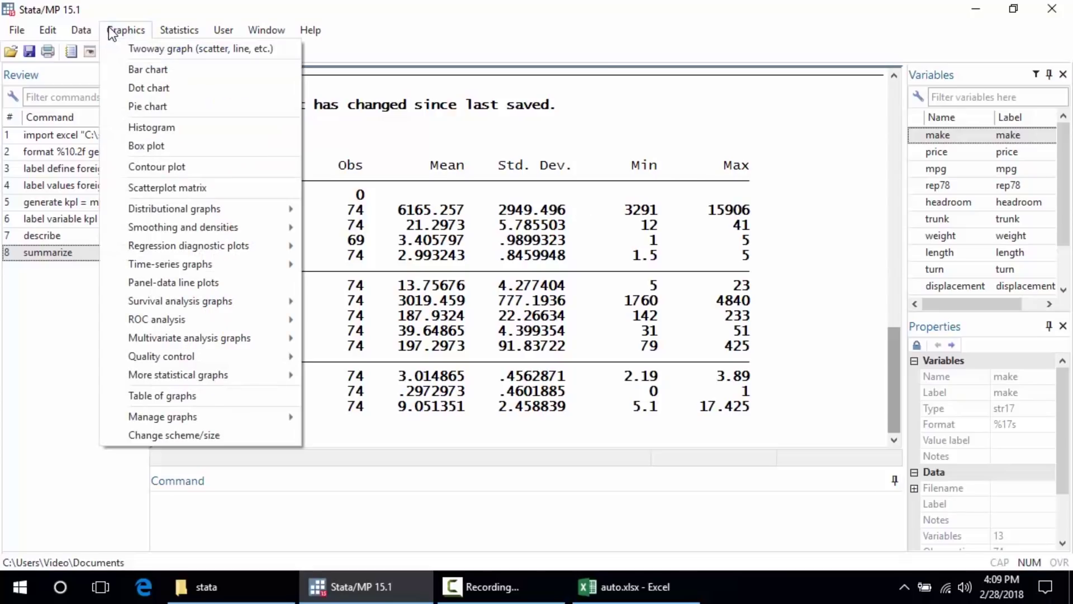
click(118, 128)
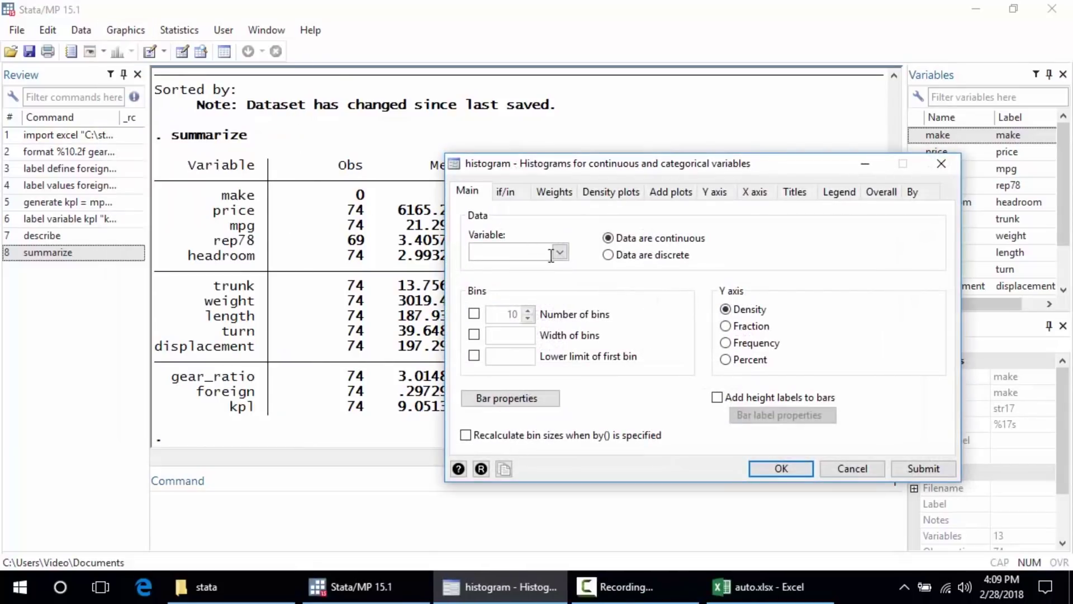
click(559, 252)
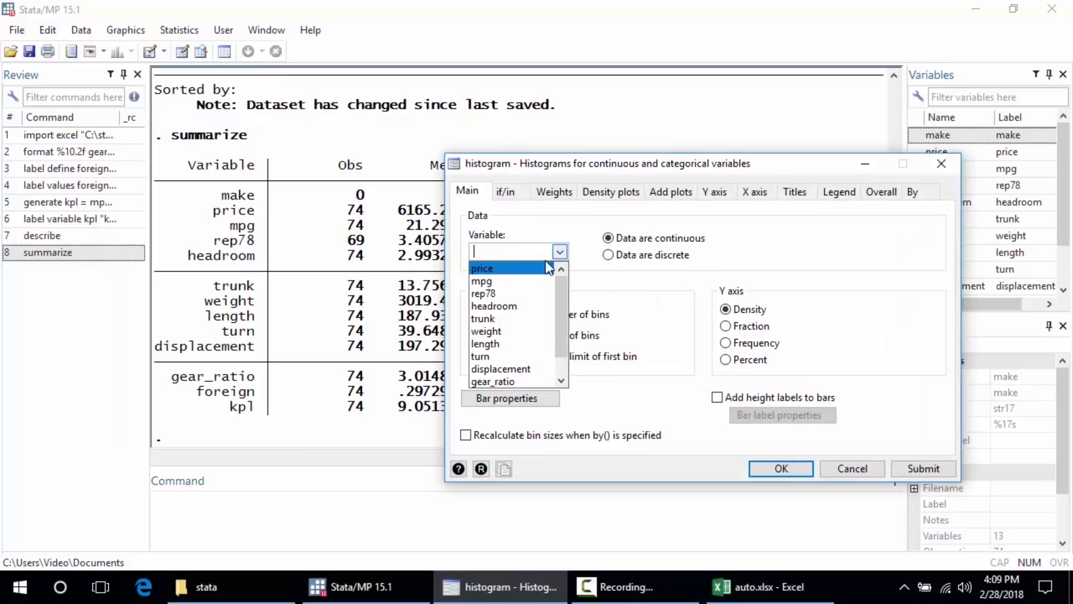
click(521, 281)
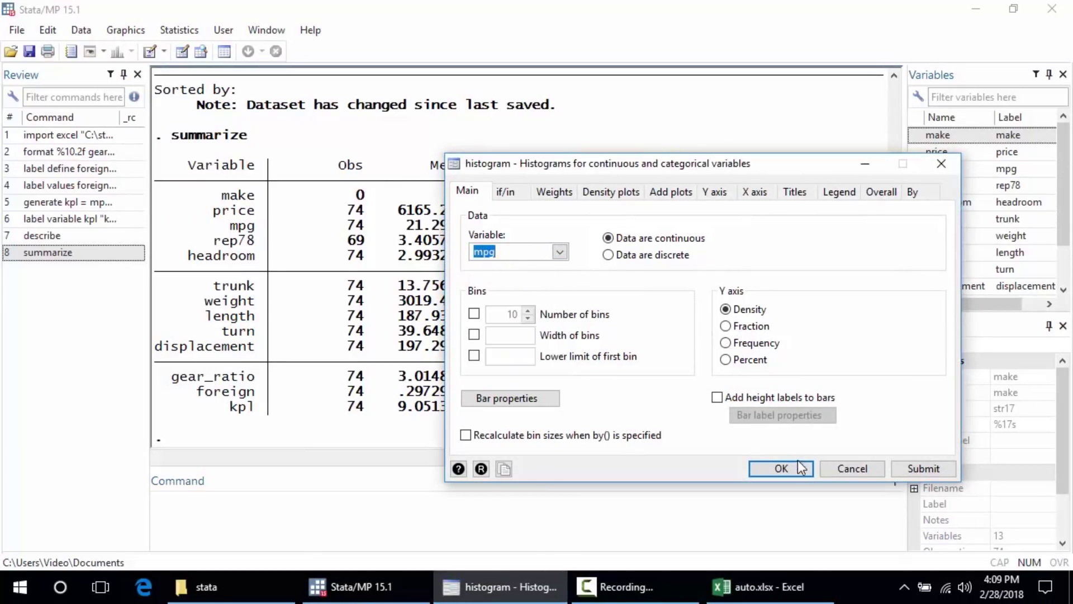
drag(727, 163, 835, 35)
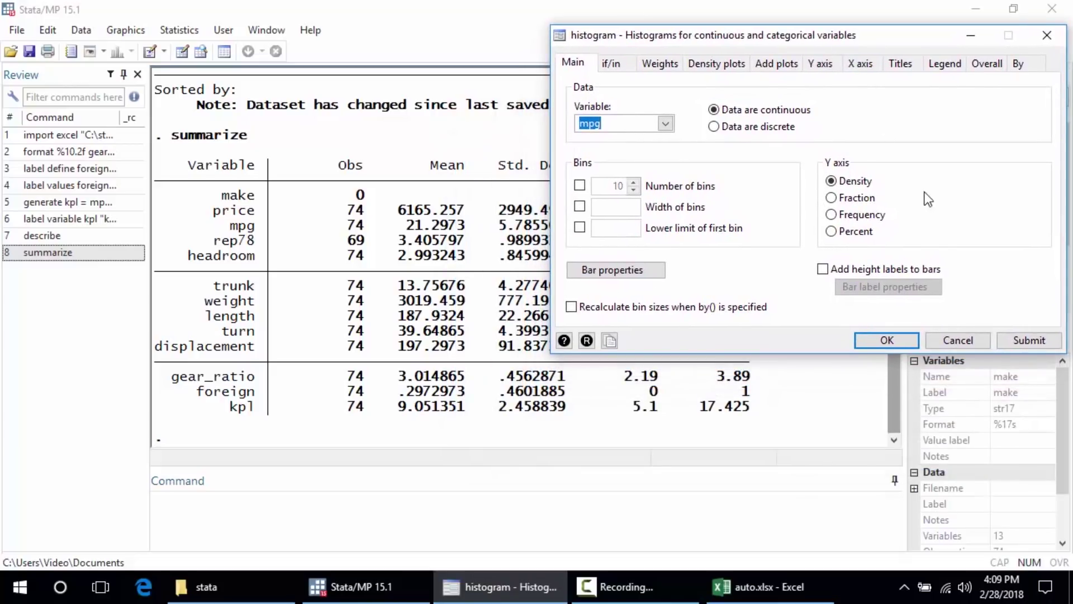
click(1028, 339)
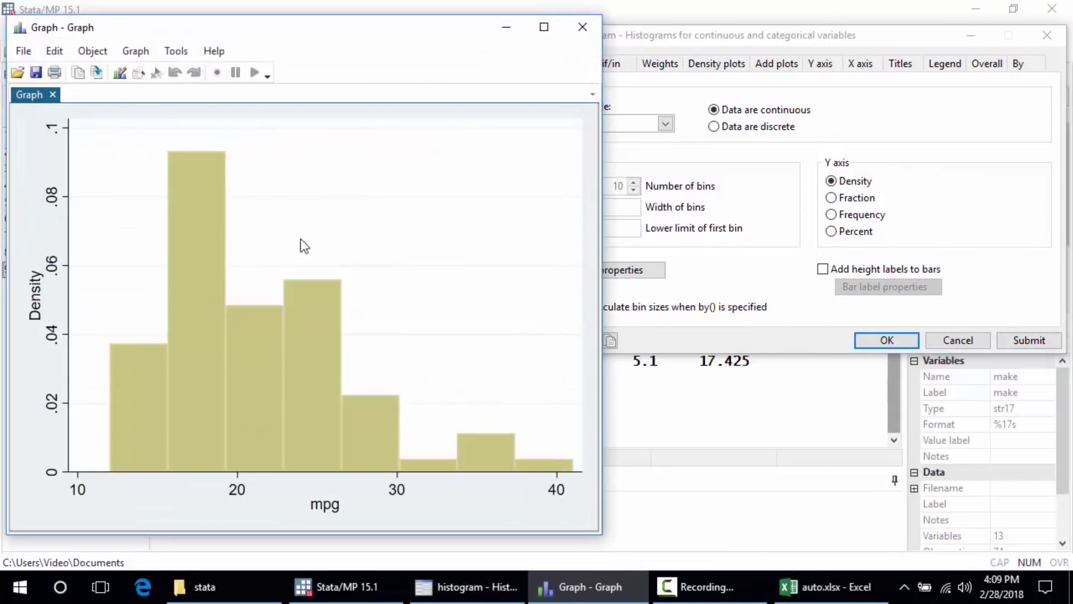
Redraw the mpg histogram with a normal-density plot added, and close the graph and the histogram settings
click(770, 192)
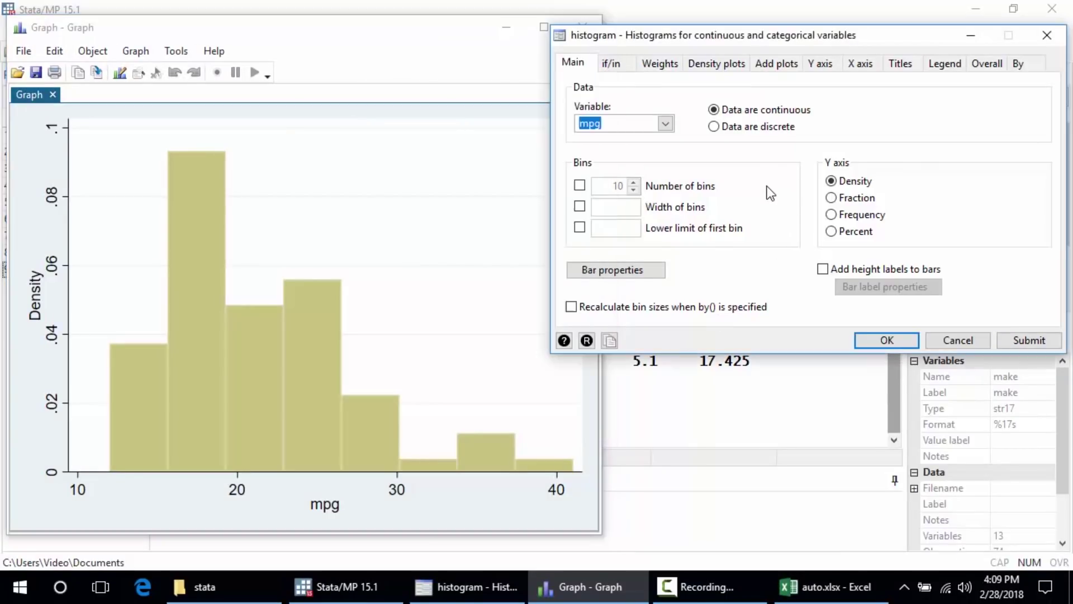
click(702, 64)
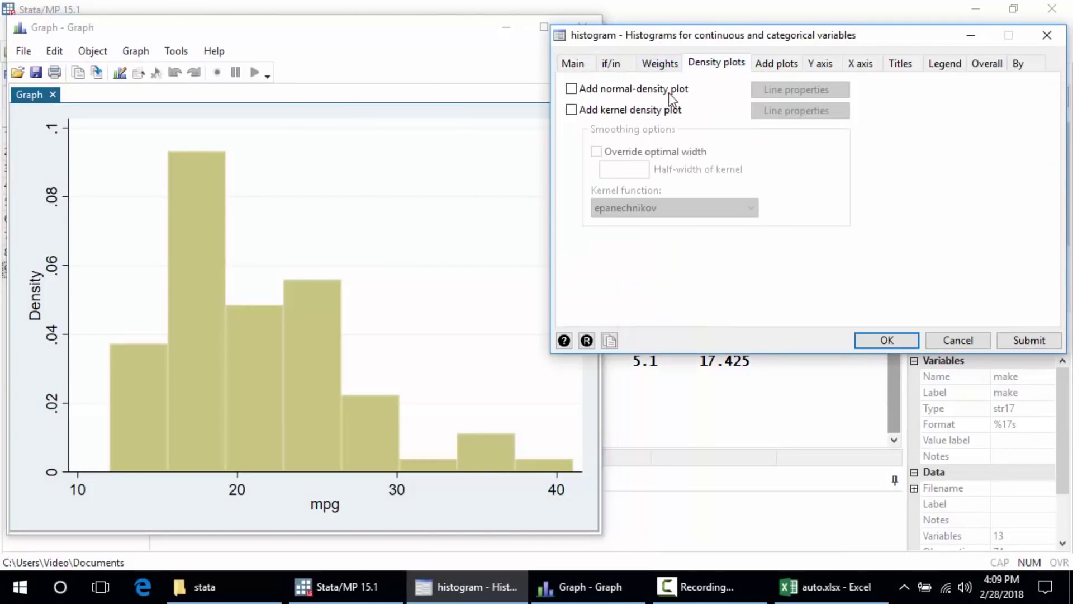
click(602, 90)
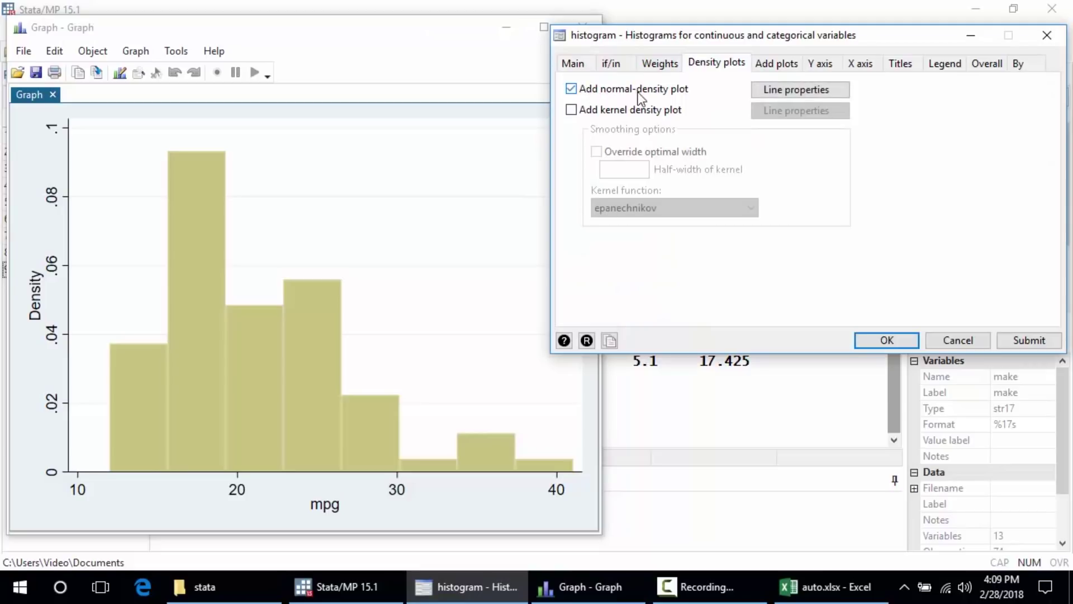
click(1033, 340)
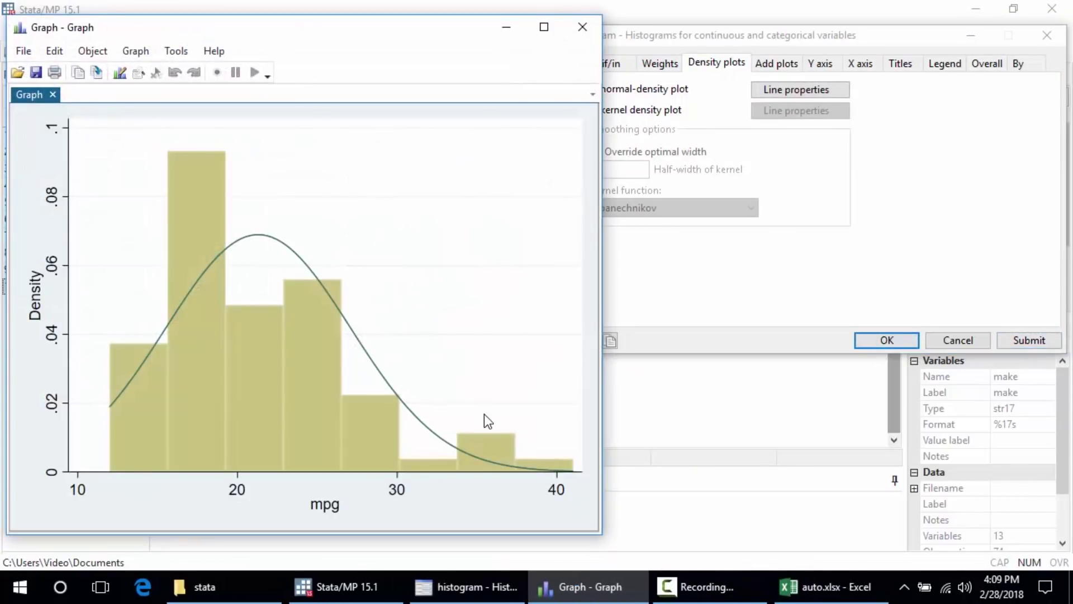
click(581, 24)
click(957, 341)
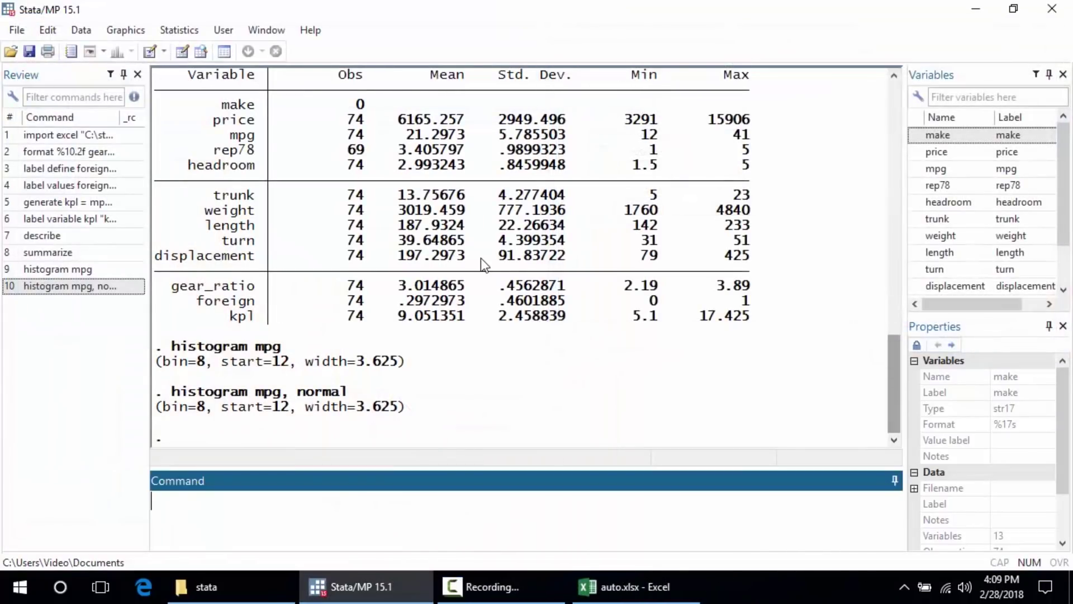
Draw a pie chart by categories with foreign as the category variable, and close the graph after viewing it
click(125, 32)
click(120, 103)
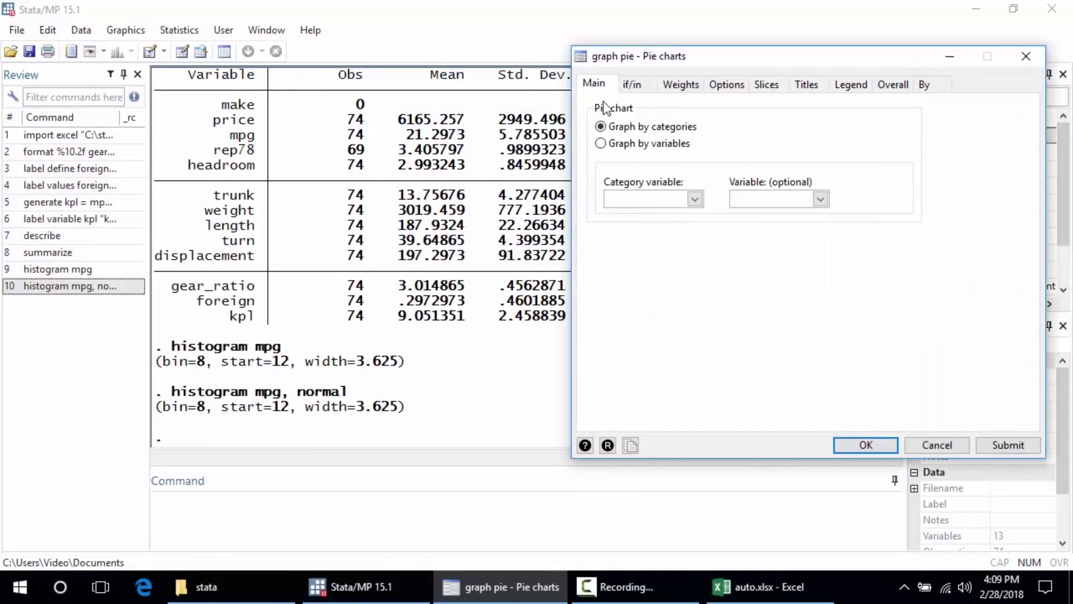
click(695, 199)
drag(693, 222, 696, 277)
click(662, 316)
click(882, 448)
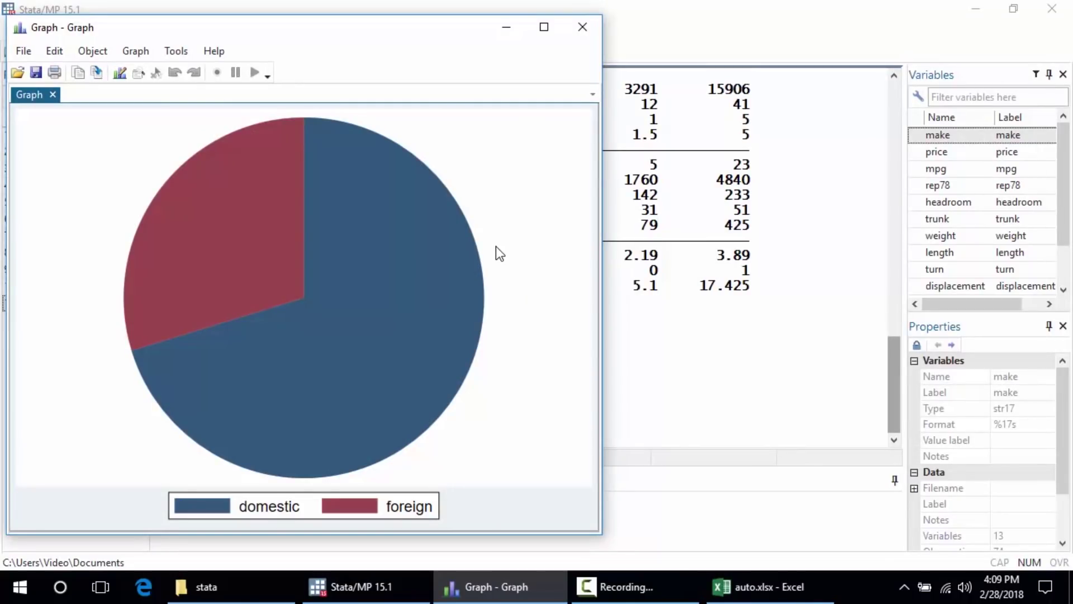
click(582, 27)
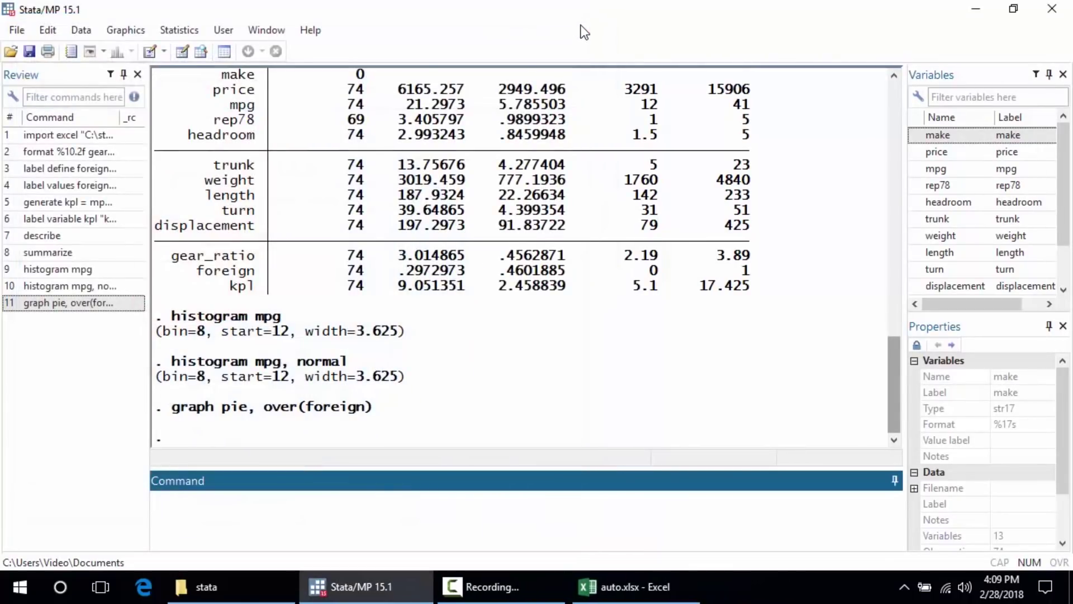
Draw a vertical box plot of mpg with foreign as the Group 1 grouping variable, keeping the box plot settings open
click(111, 33)
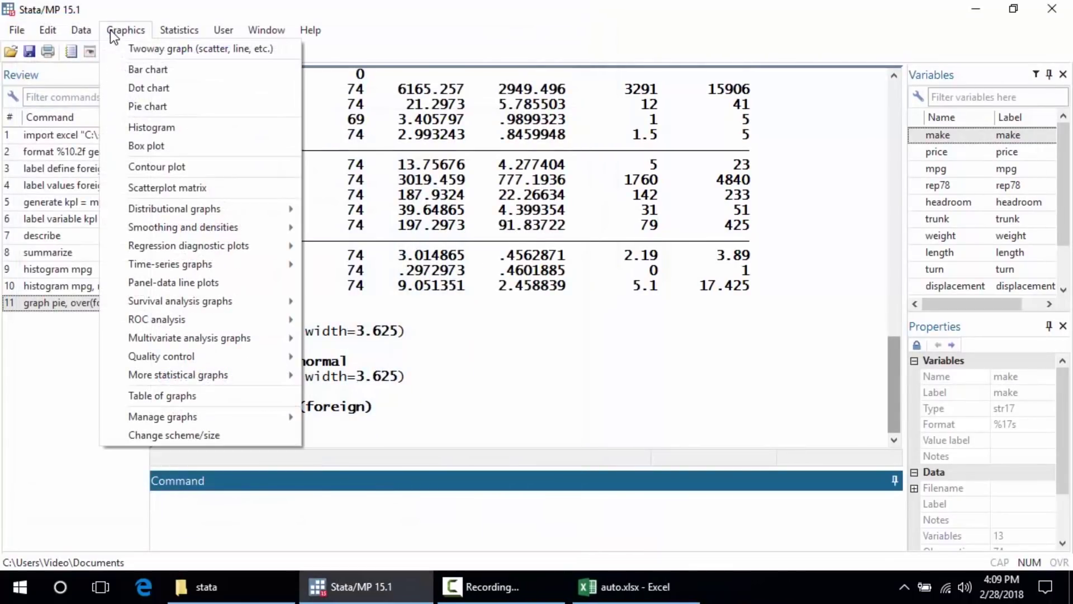
click(117, 146)
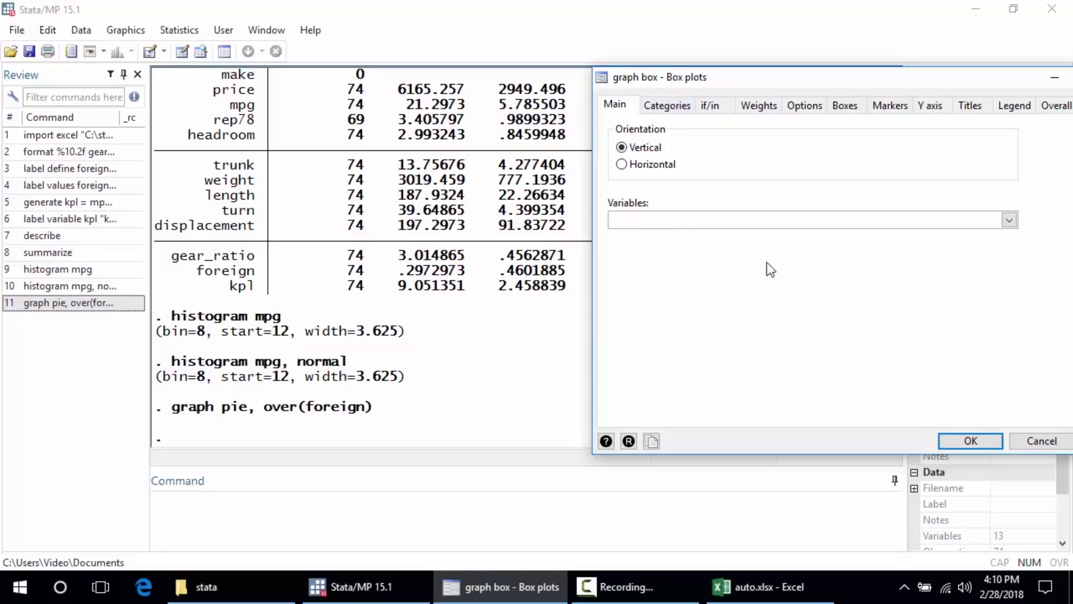
click(1008, 220)
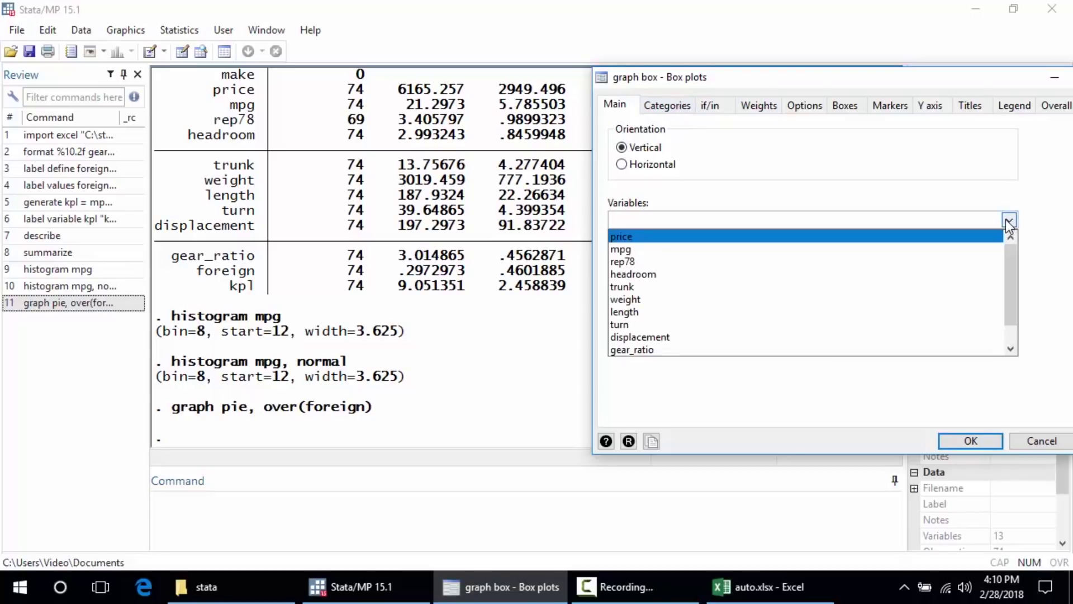
click(990, 247)
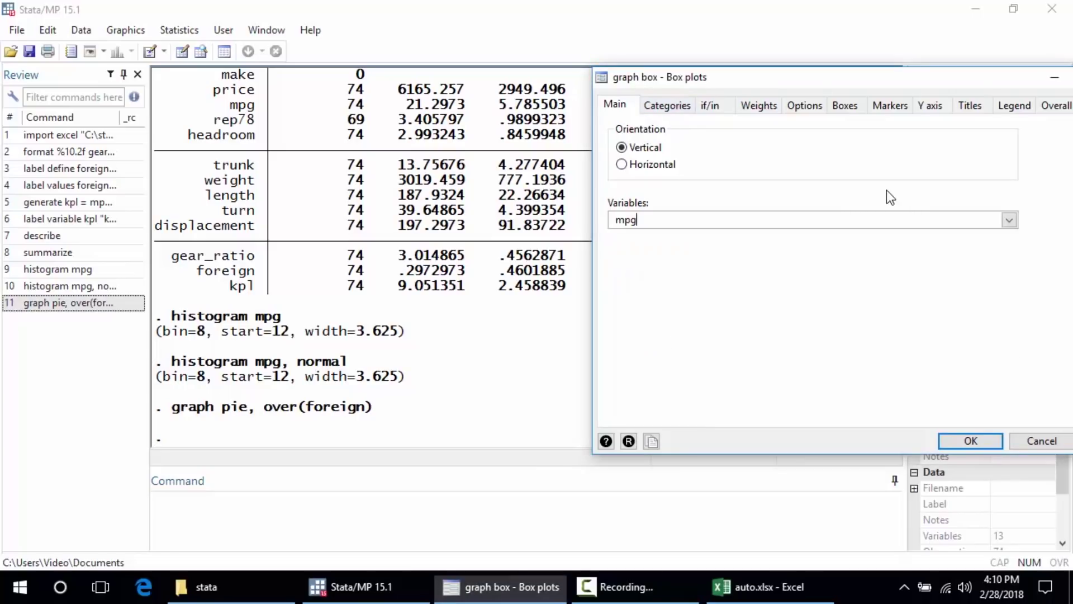
click(662, 107)
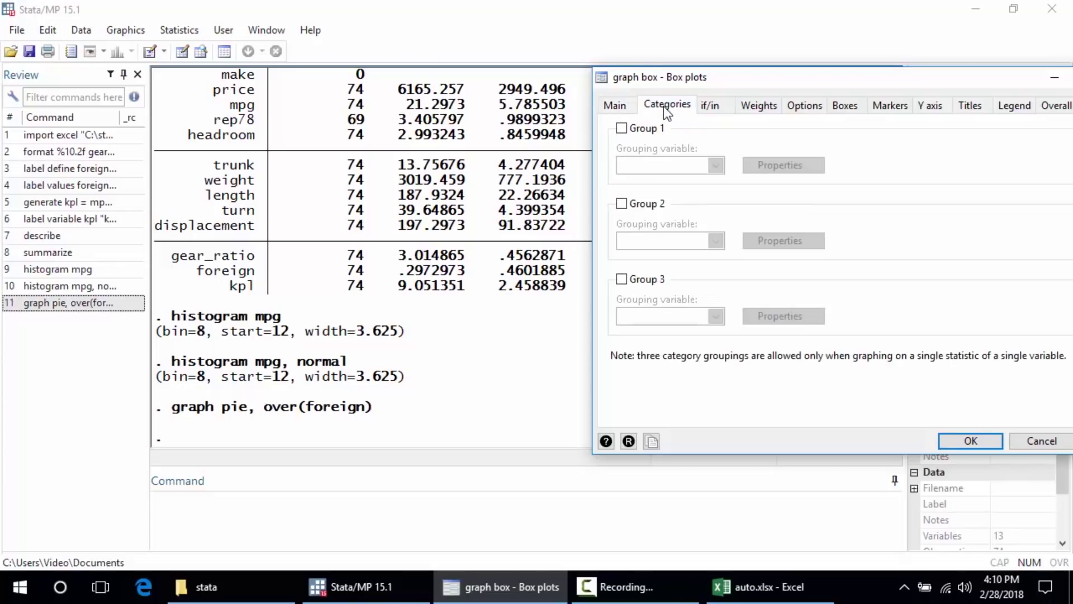
click(621, 128)
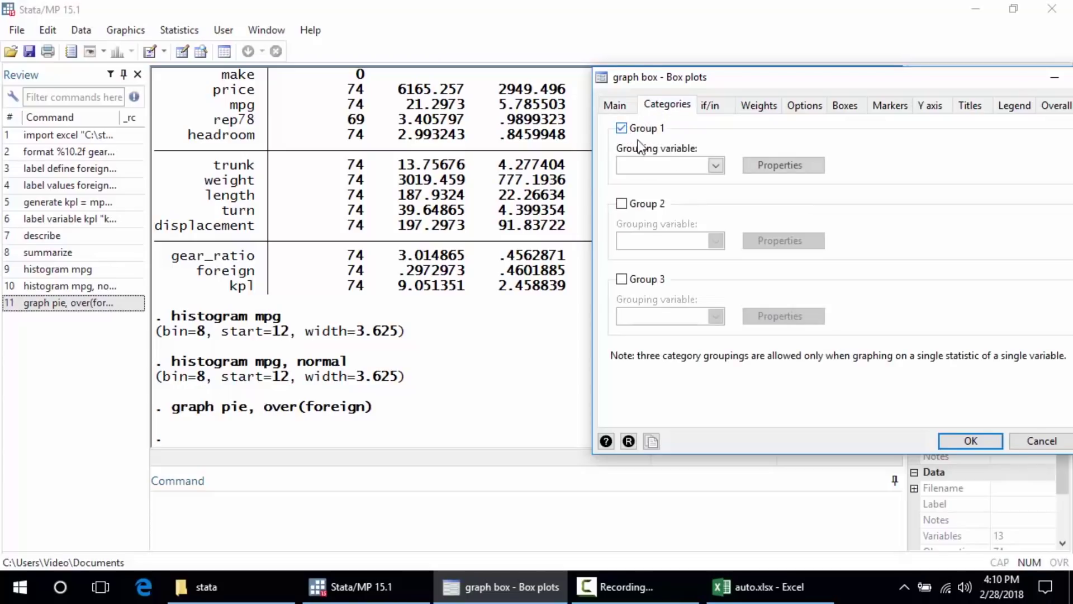
click(715, 165)
drag(716, 198, 719, 253)
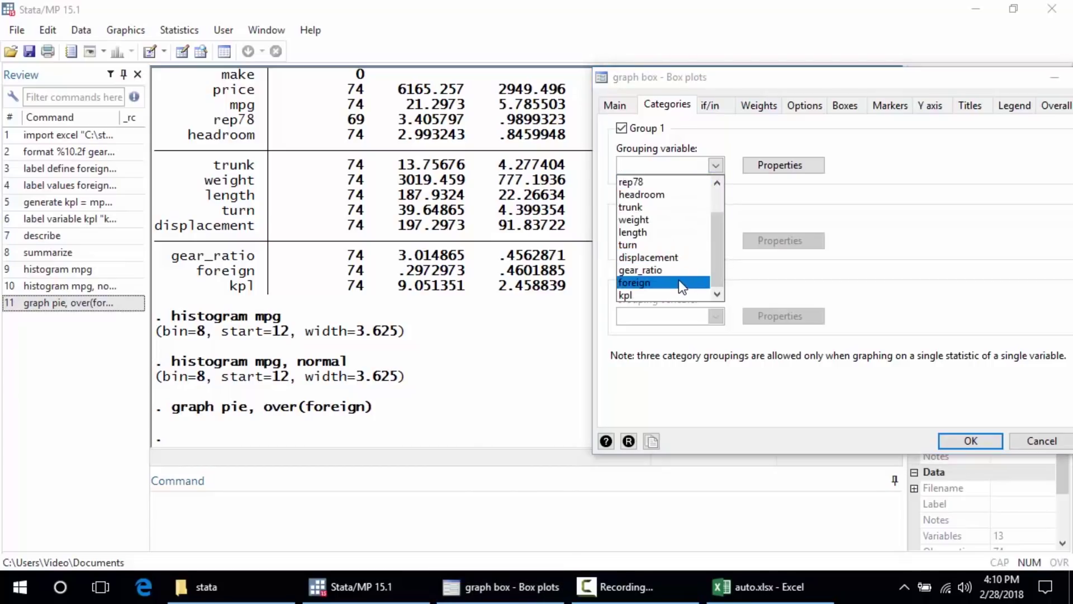
click(679, 282)
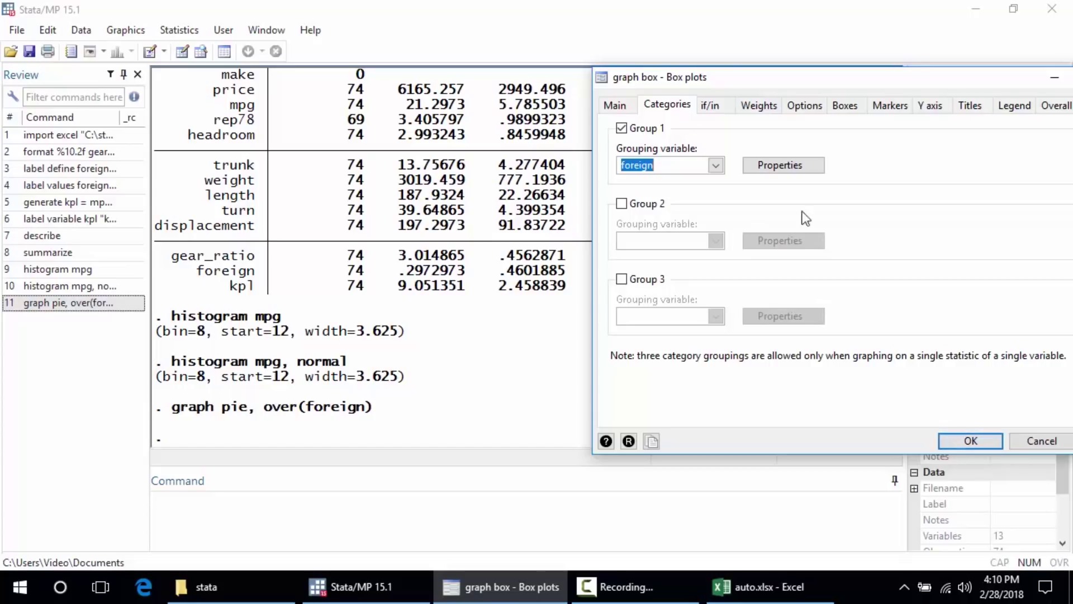
drag(874, 76, 785, 33)
click(1005, 395)
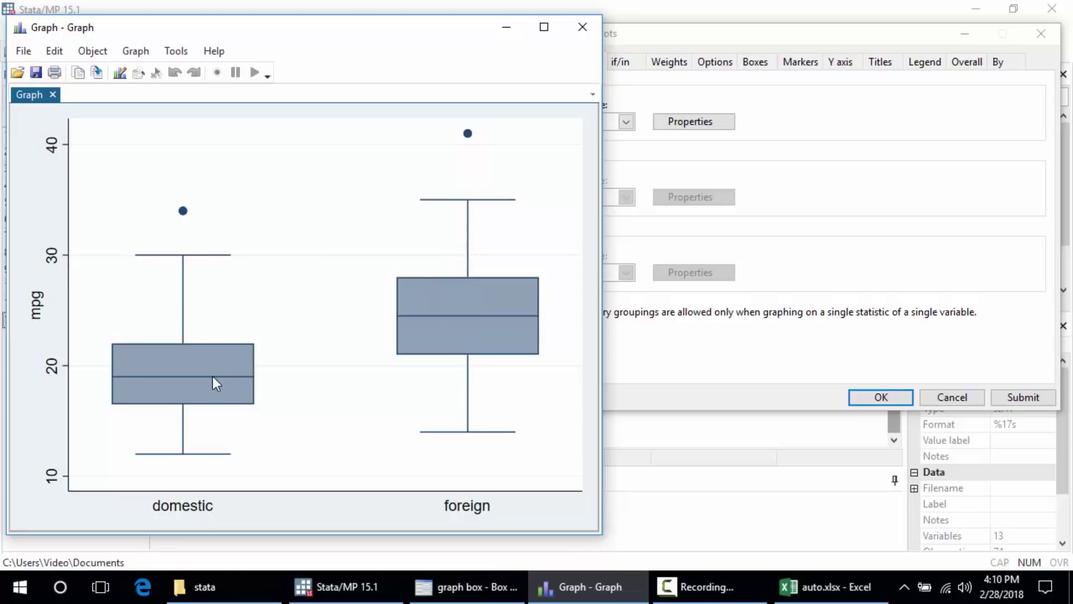
Redraw the mpg box plot with horizontal orientation, and close the graph after viewing it
click(874, 192)
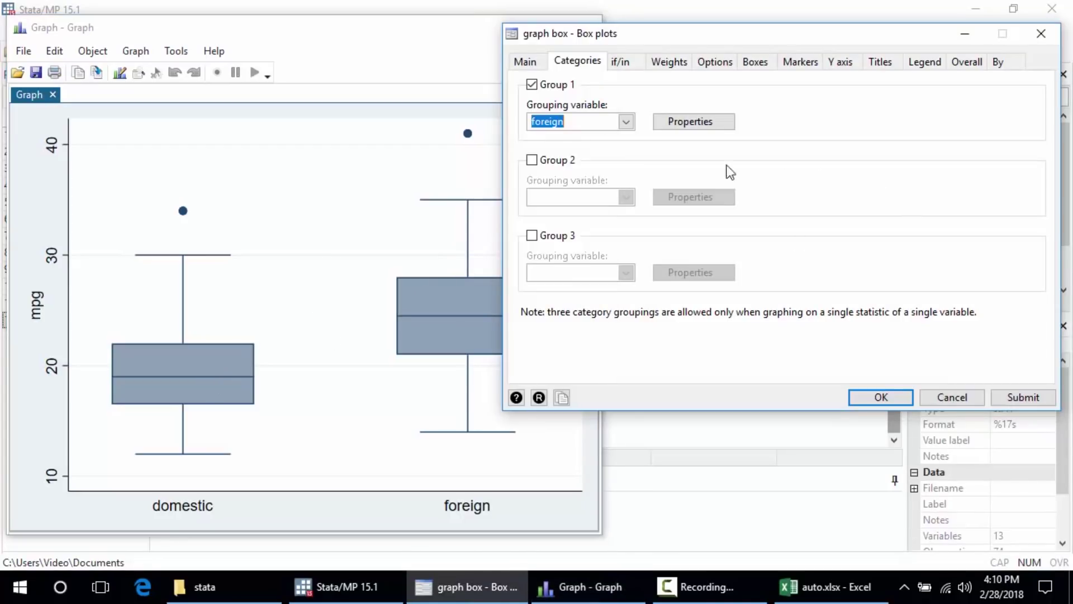
click(529, 62)
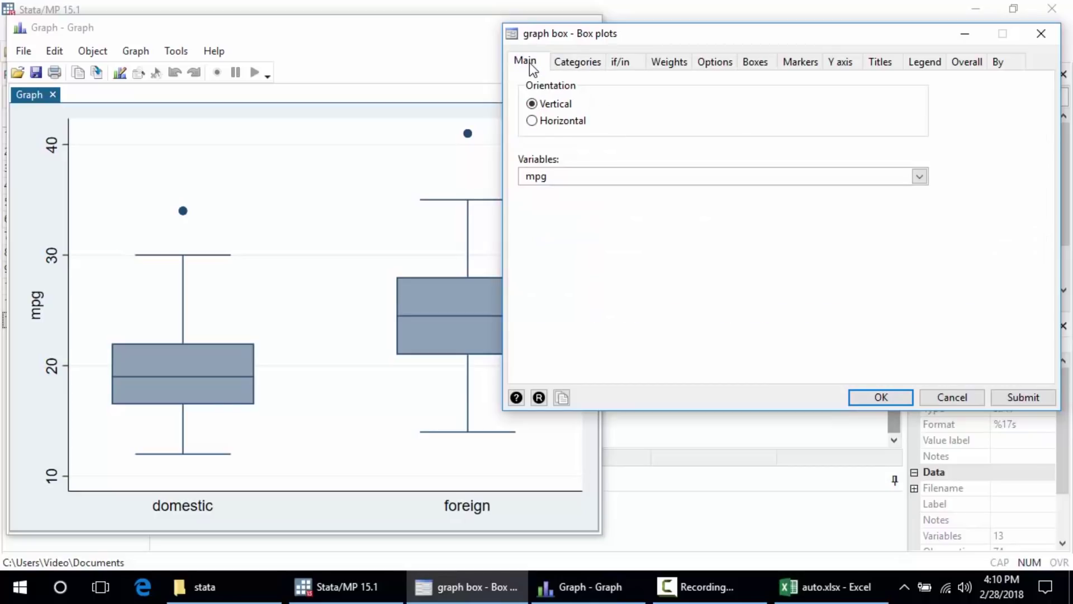
click(543, 124)
click(873, 400)
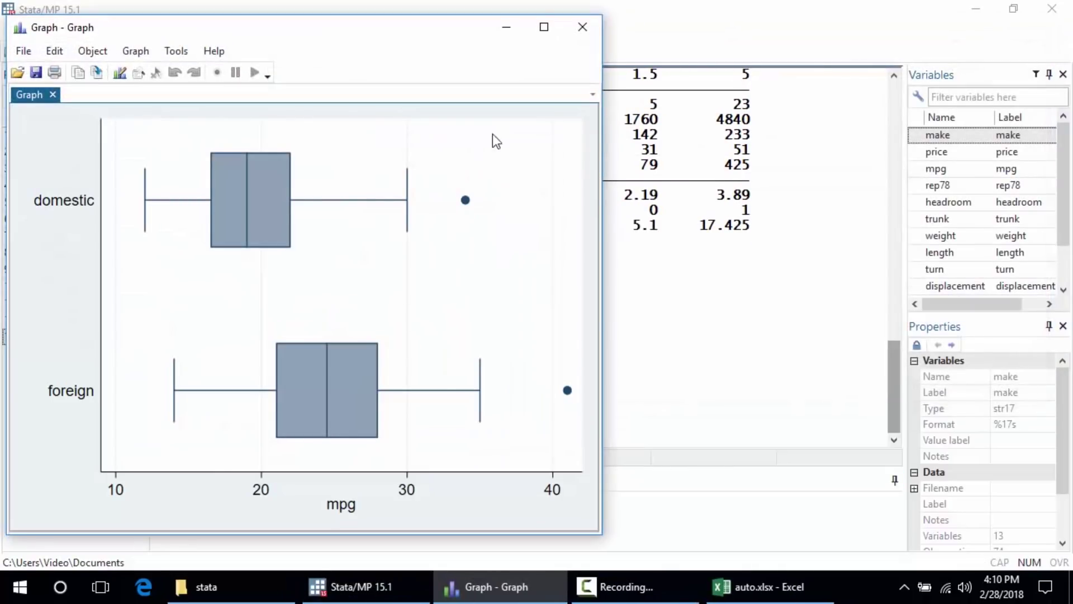
click(581, 26)
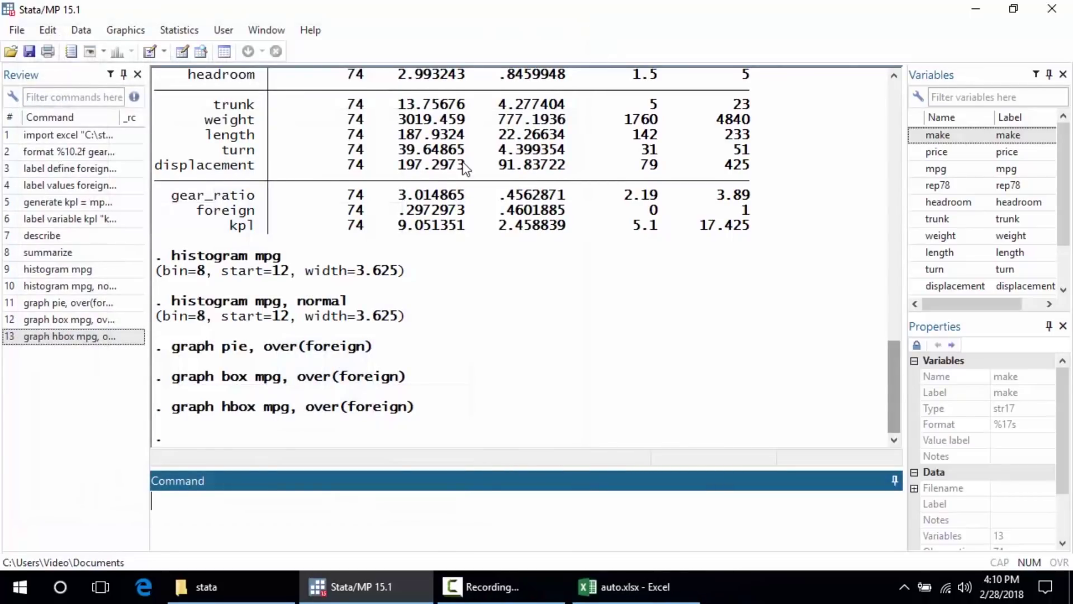
Fit a linear regression of mpg on weight and foreign, keeping the regression settings open but clear of the results table
click(161, 33)
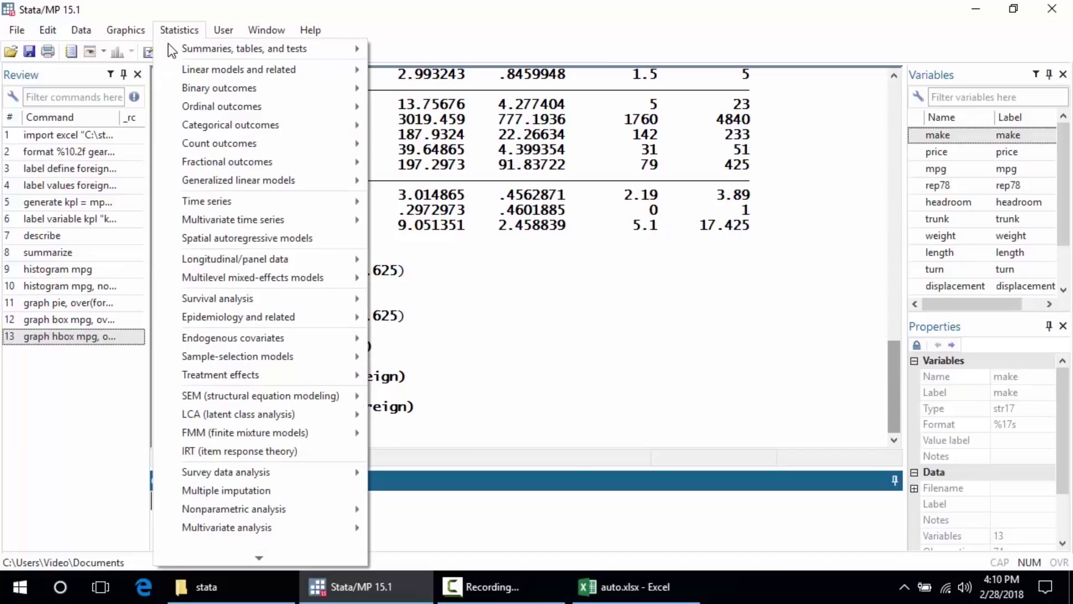
mouse_move(169, 69)
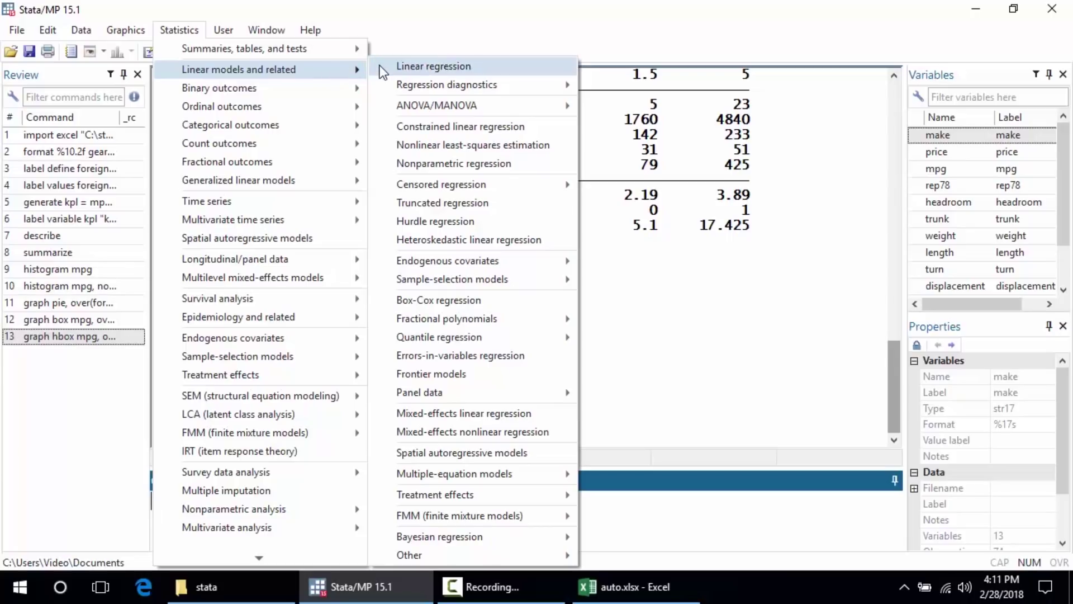
click(425, 66)
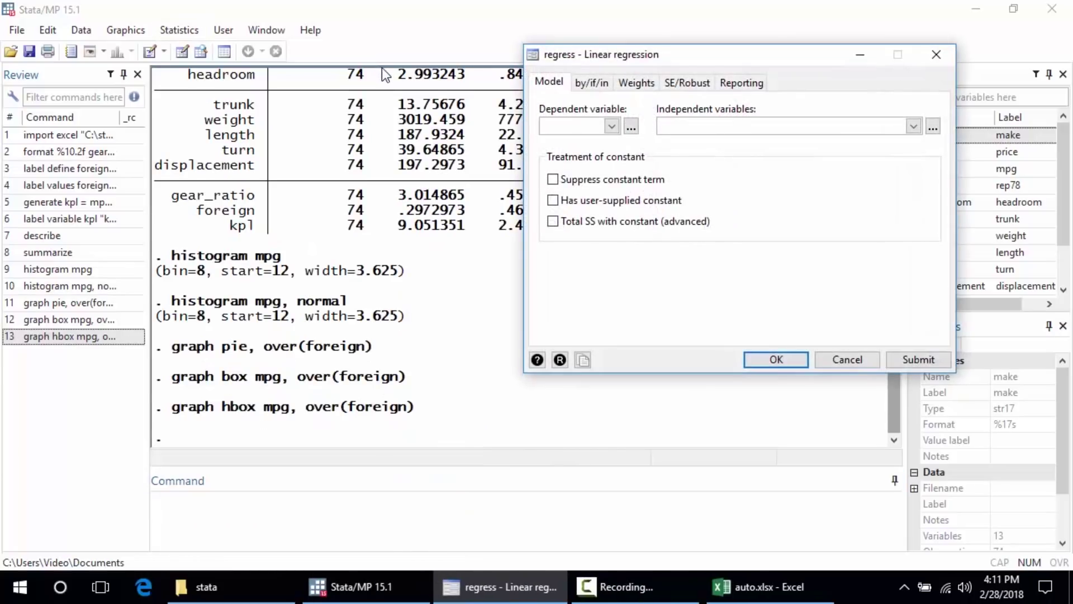
click(611, 125)
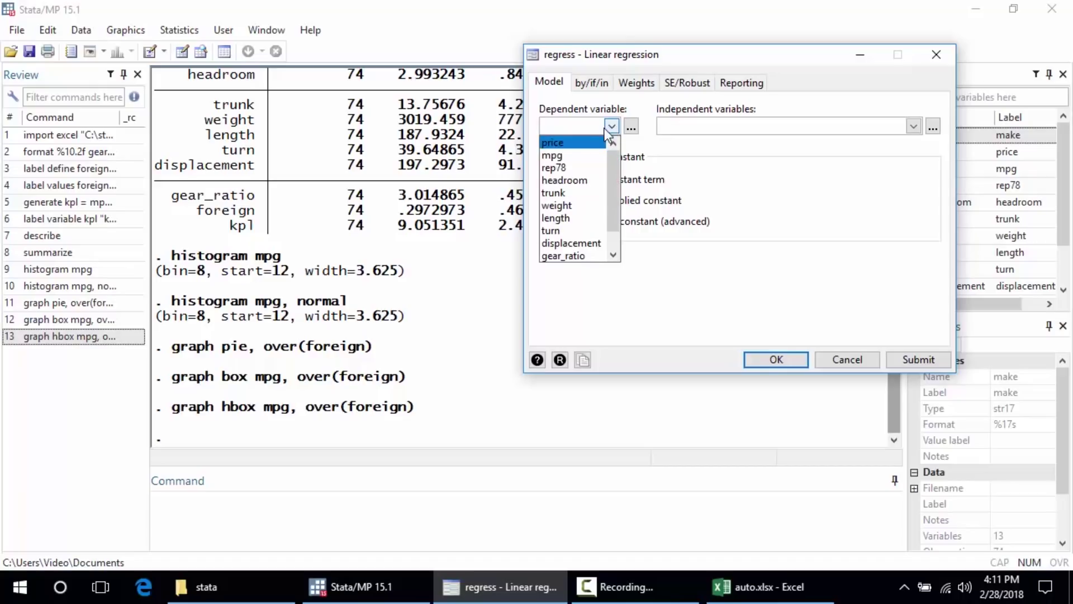
click(589, 156)
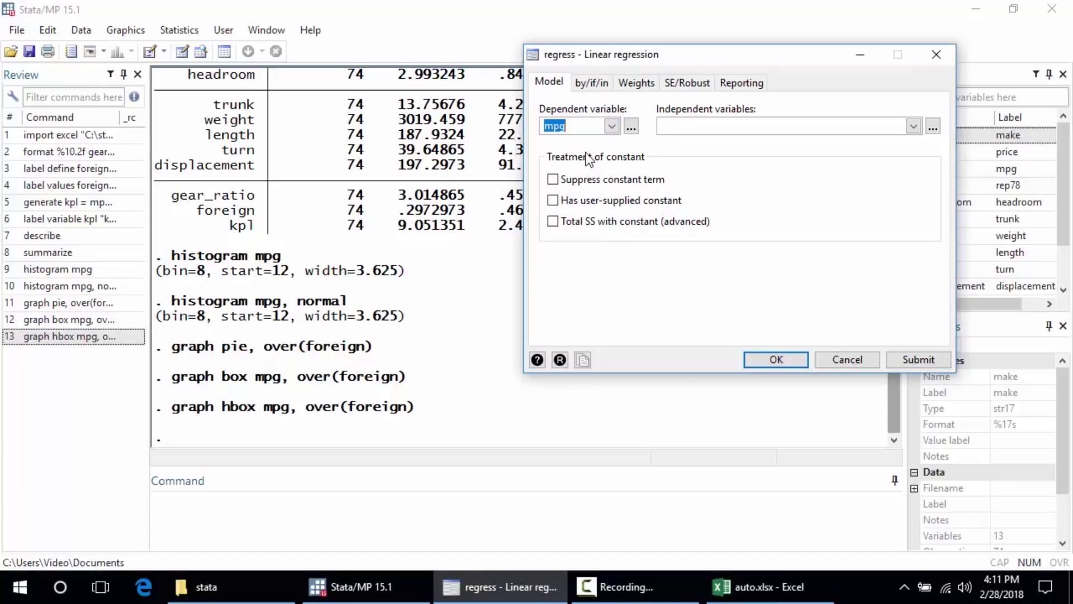
click(914, 126)
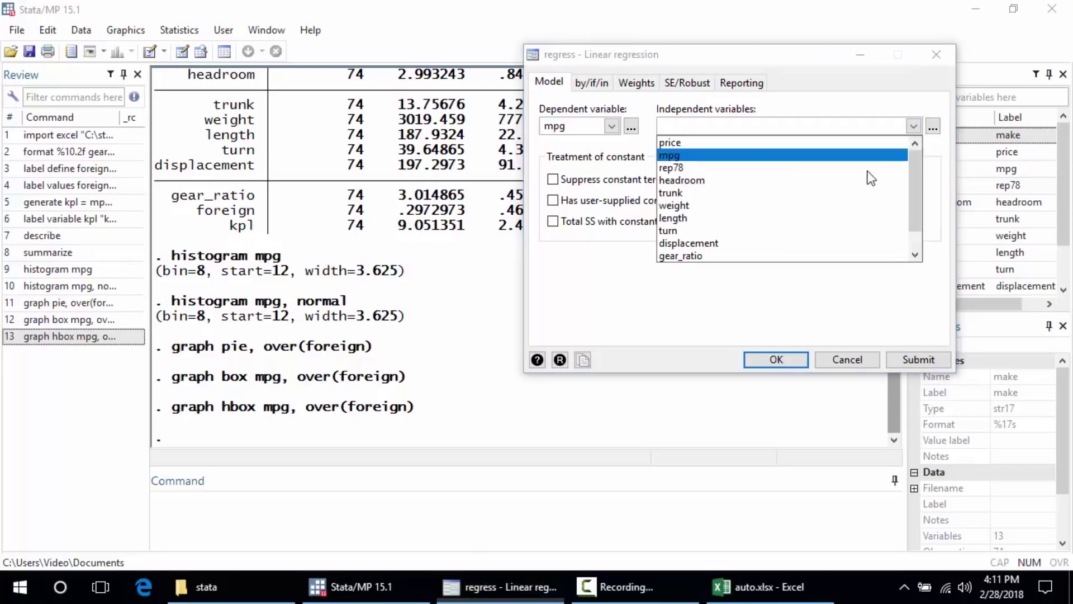
click(849, 203)
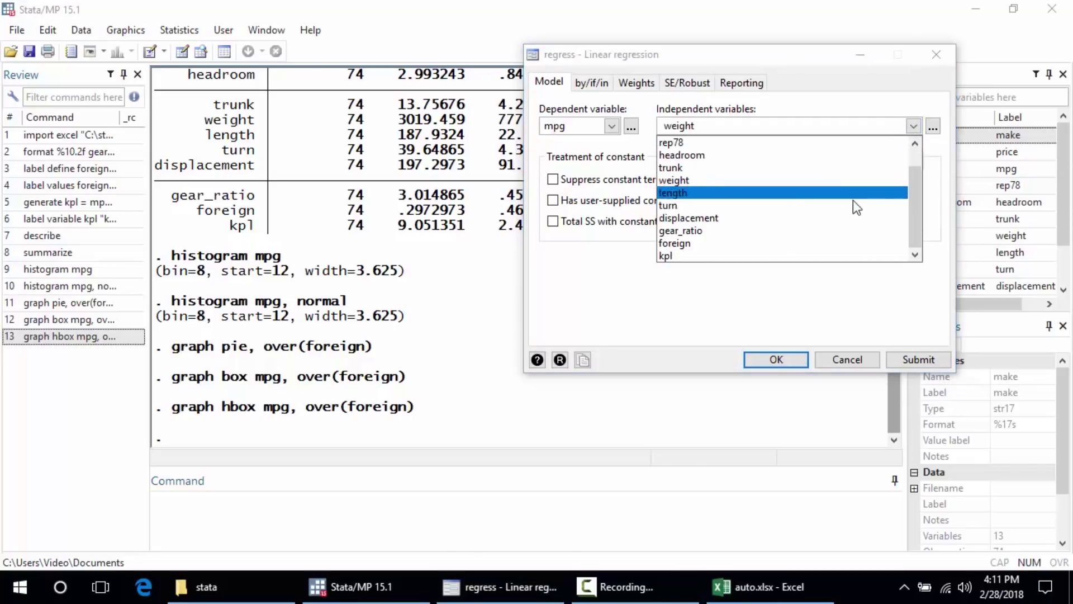
click(829, 243)
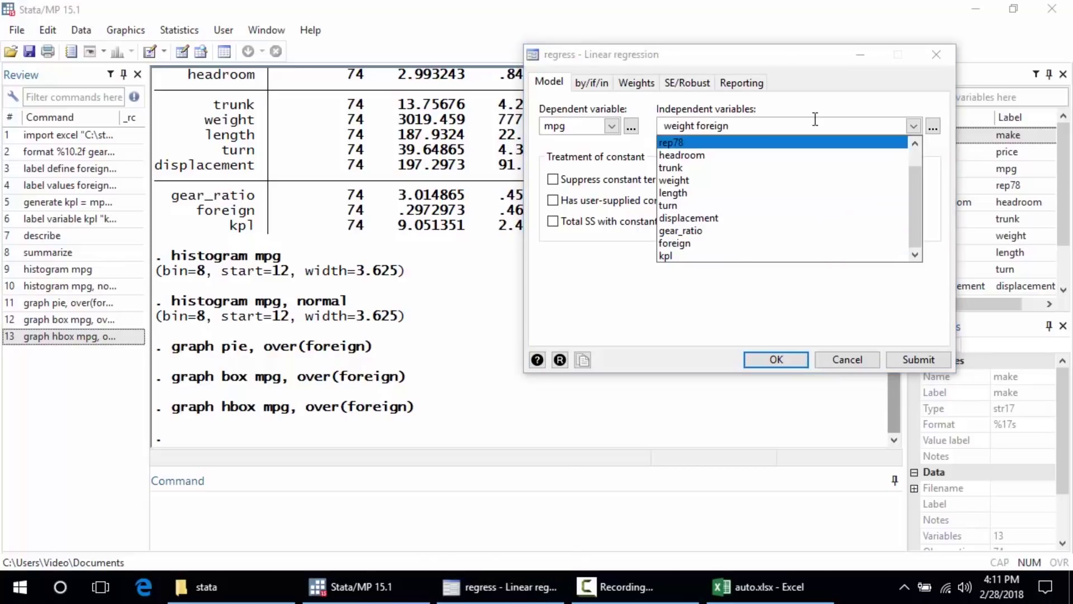
click(798, 67)
drag(807, 55, 932, 11)
click(1032, 318)
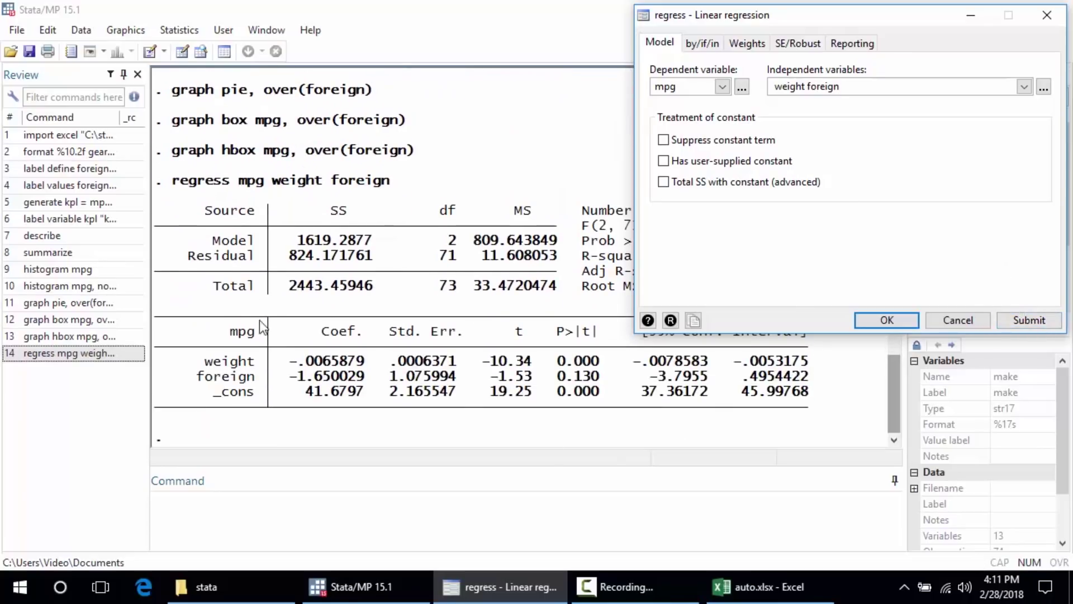
drag(699, 22, 889, 31)
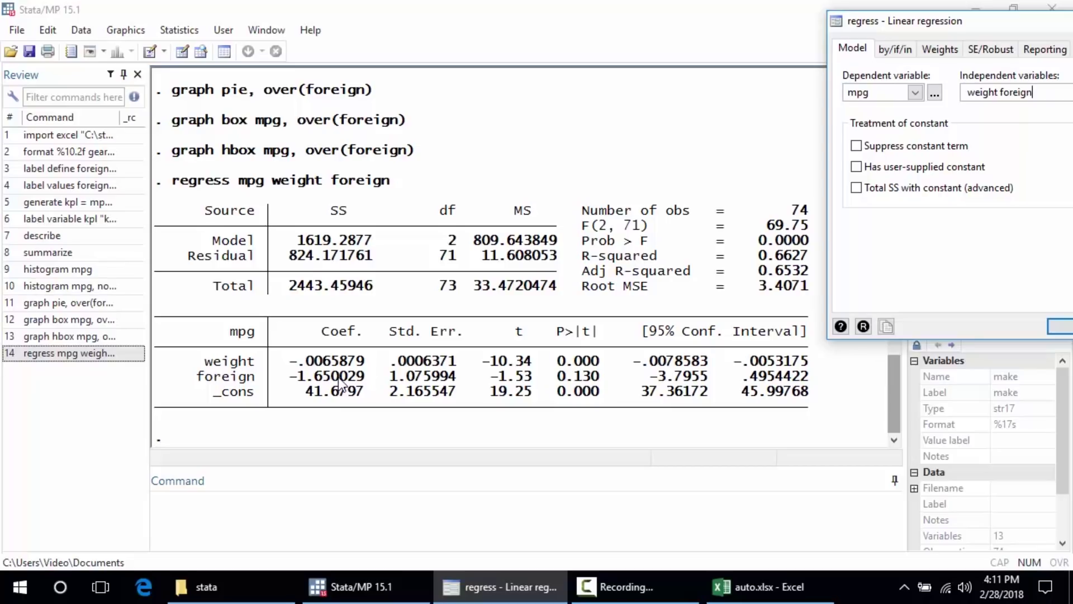
Clear weight and foreign from the independent variables in the linear regression settings
drag(917, 18, 625, 28)
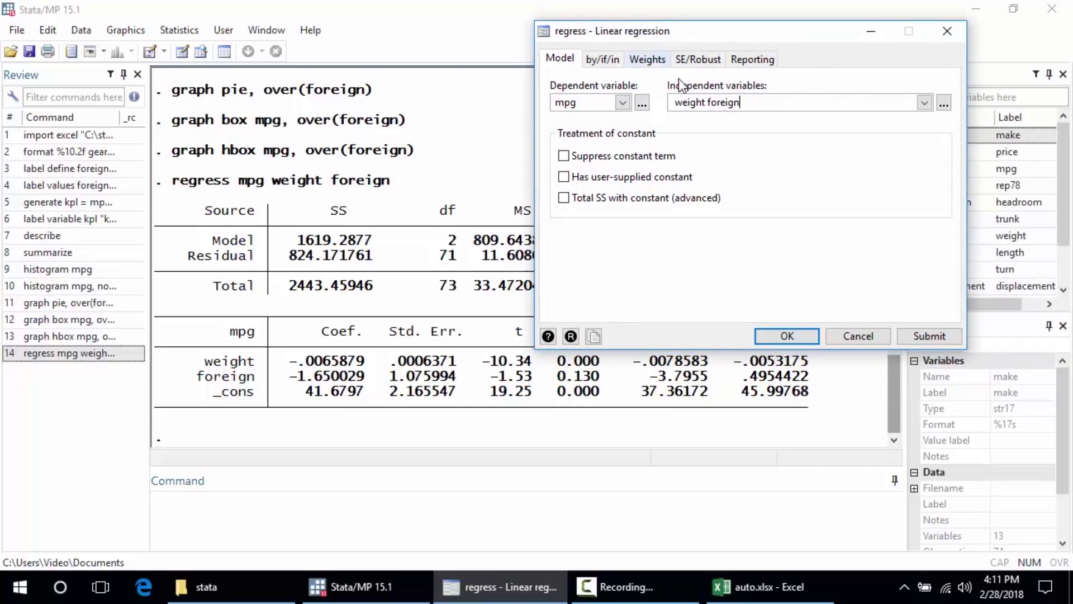
drag(747, 102, 650, 101)
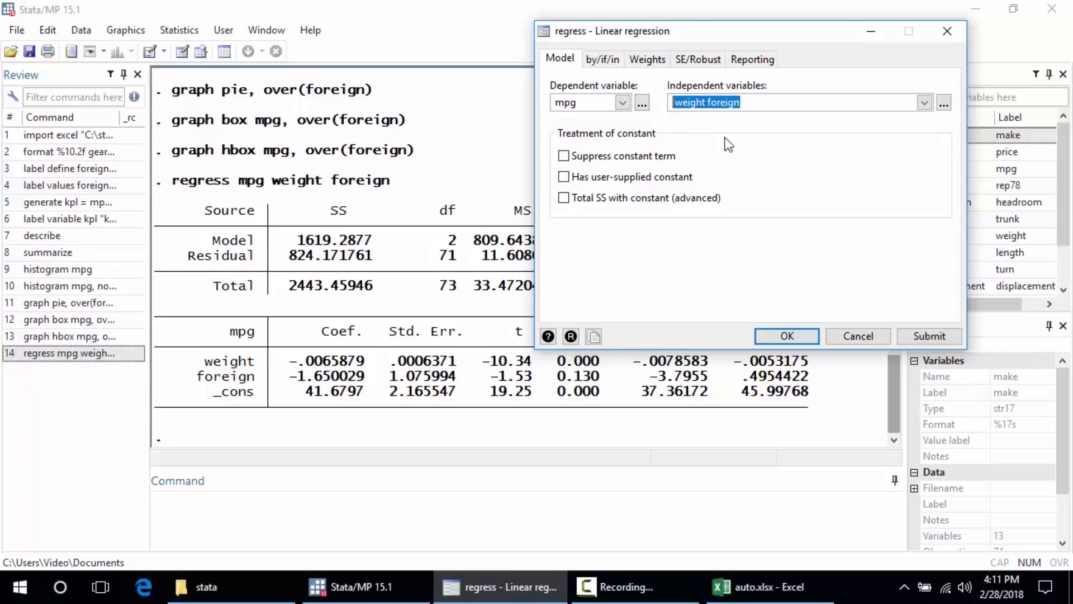
key(Delete)
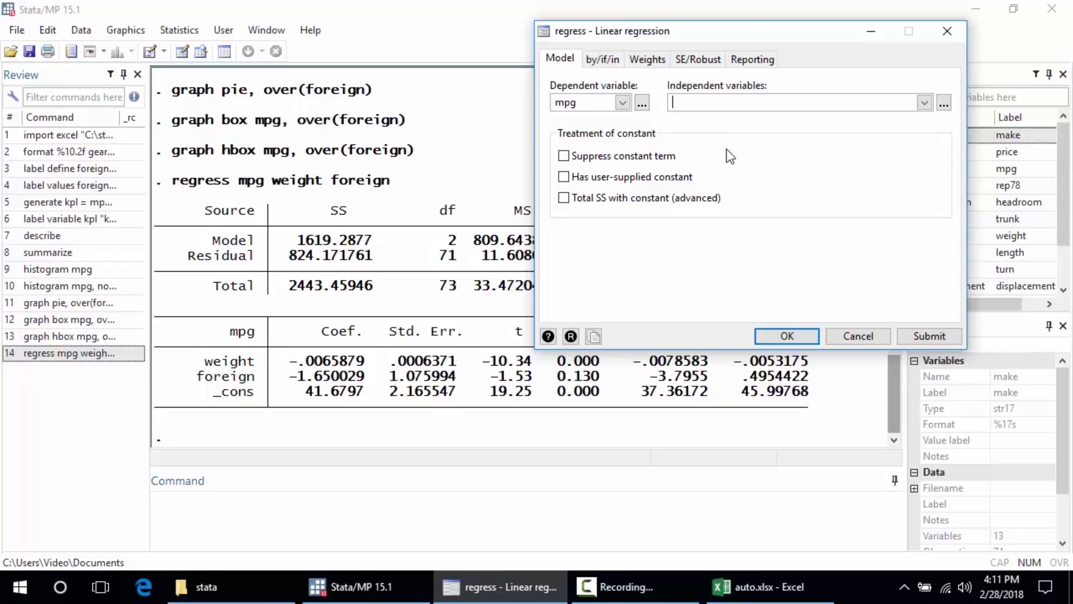
Begin a 2-way full factorial factor-variable term for the independent variables, with weight as the first variable and treated as continuous
click(943, 103)
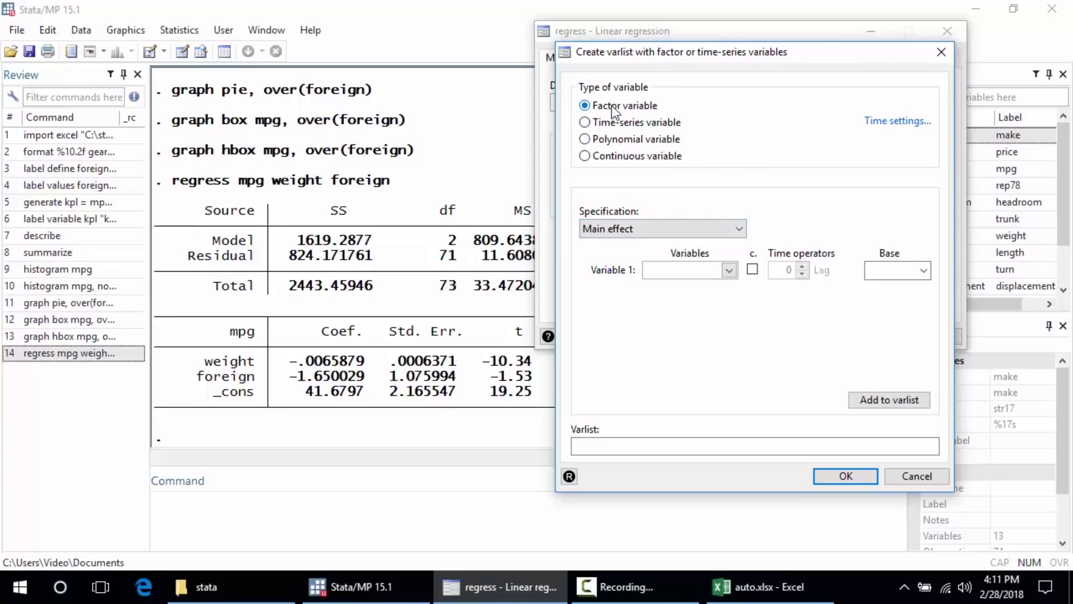
click(740, 229)
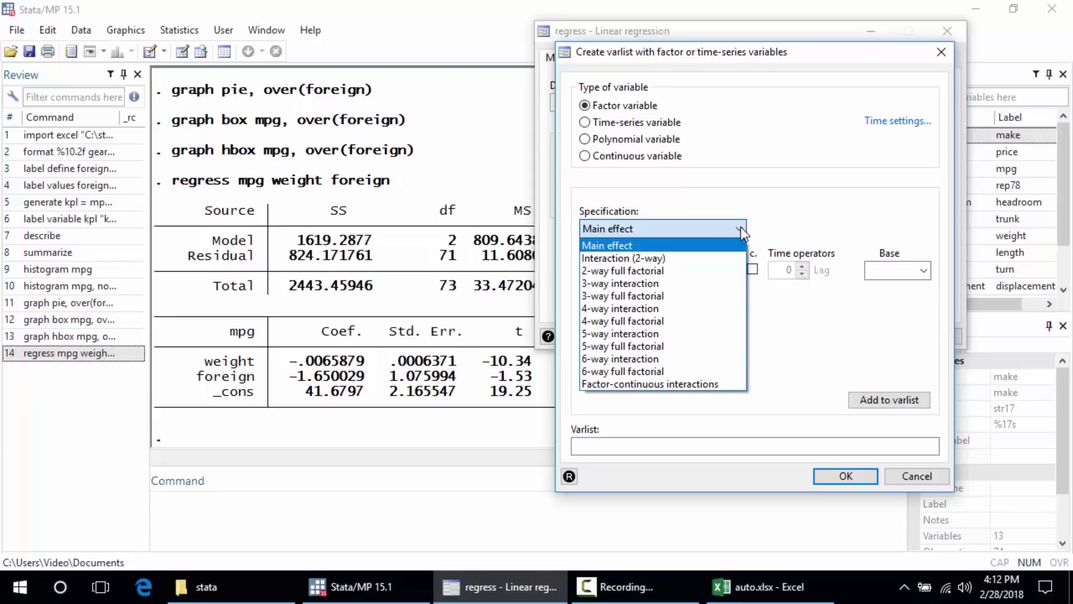
click(706, 271)
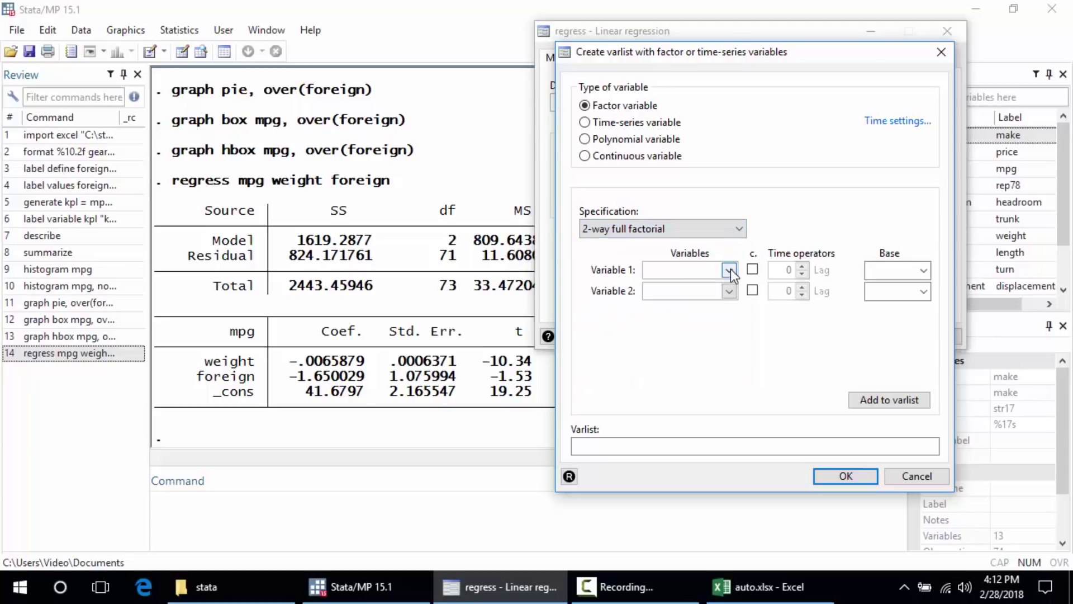
click(729, 269)
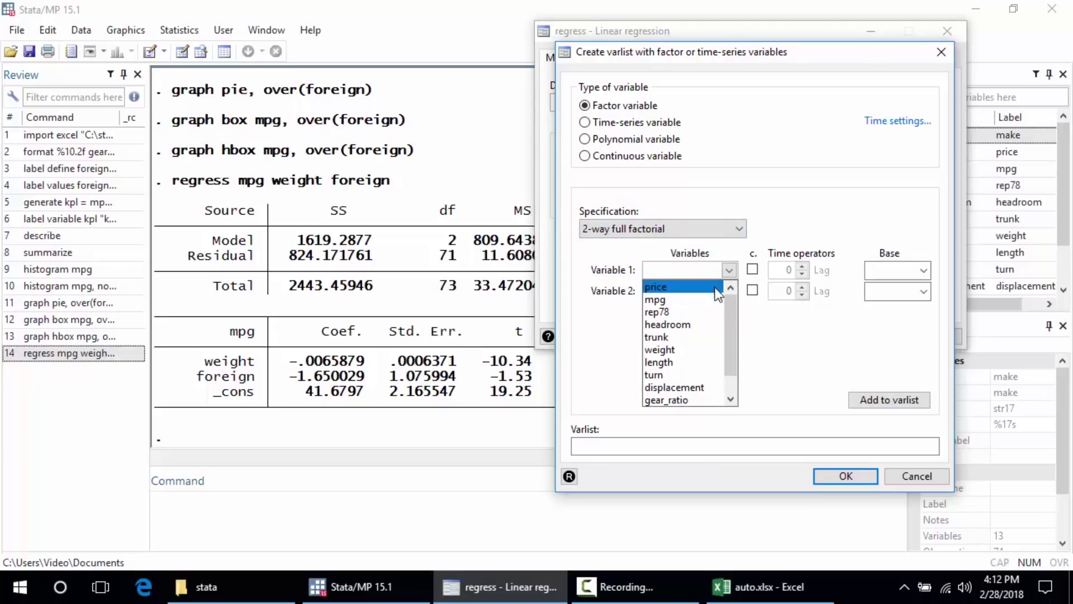
click(705, 351)
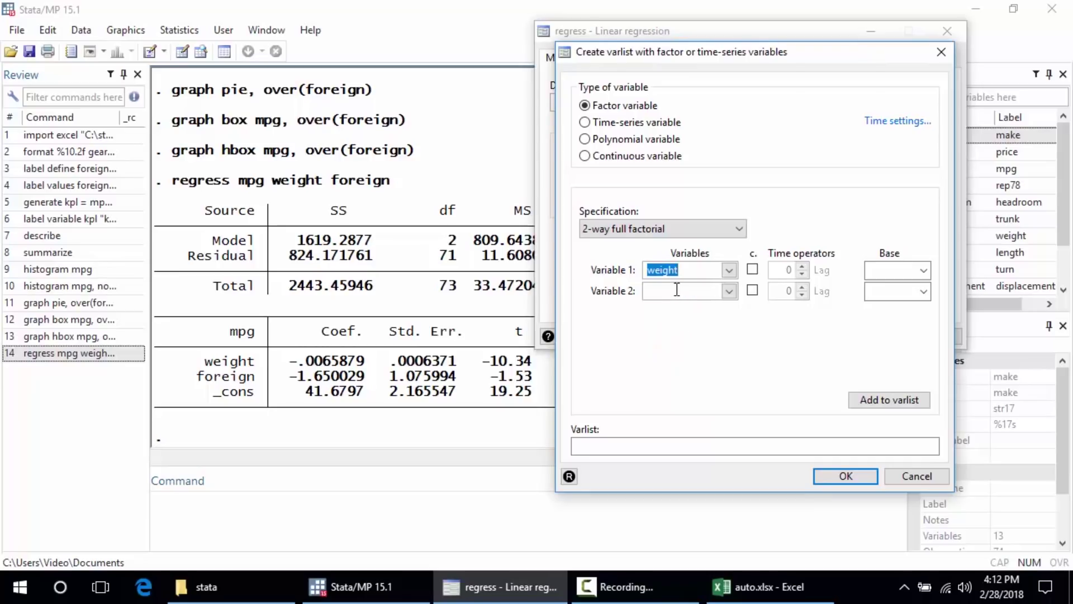
click(753, 269)
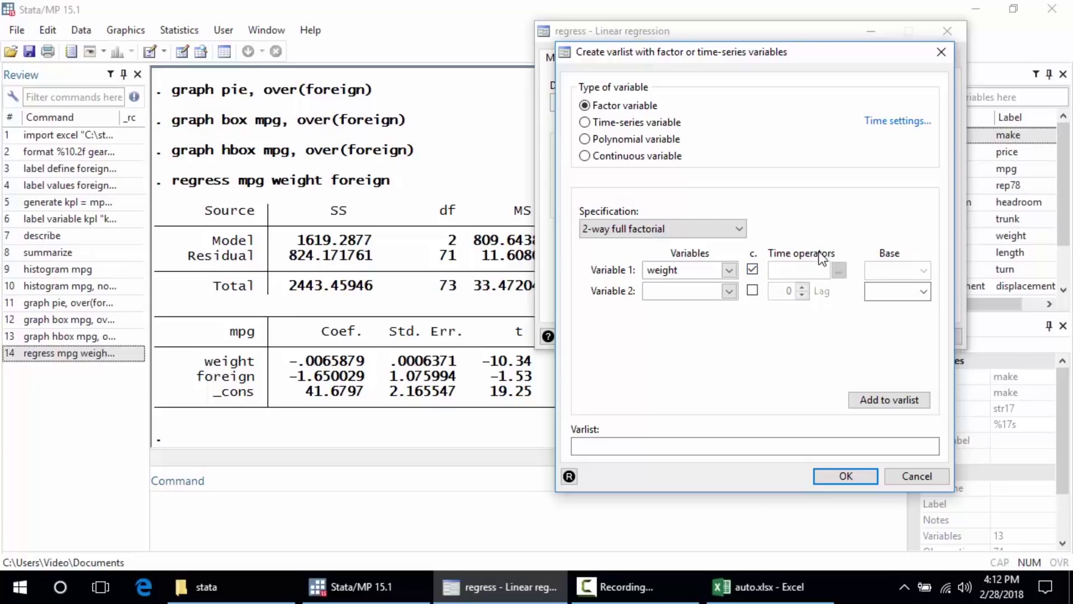
Add foreign as the second variable of the factorial term and fit the regression of mpg on c.weight##foreign
click(729, 291)
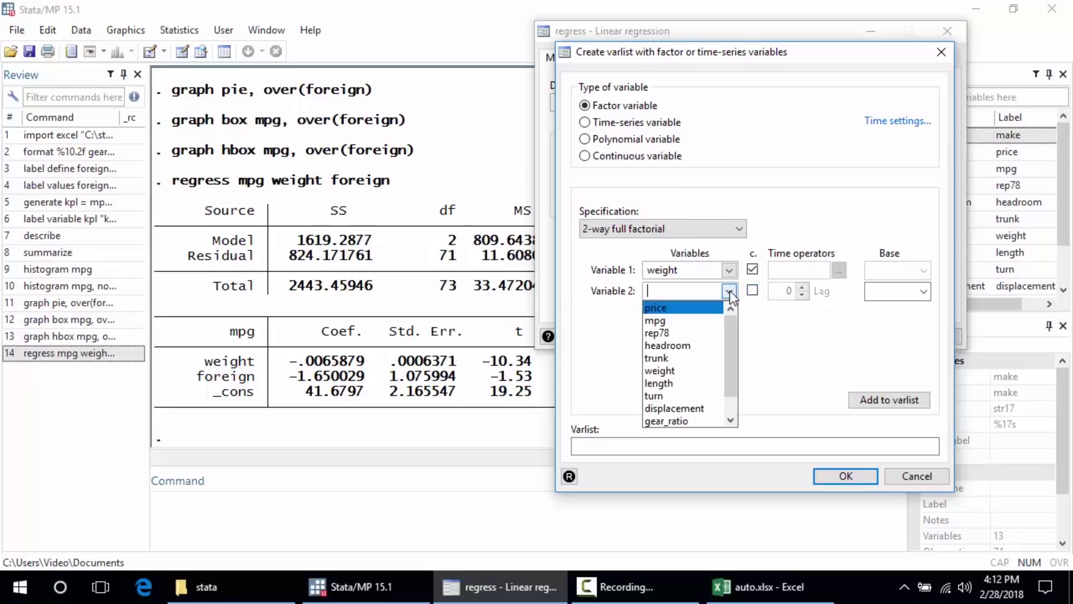
drag(733, 316, 719, 361)
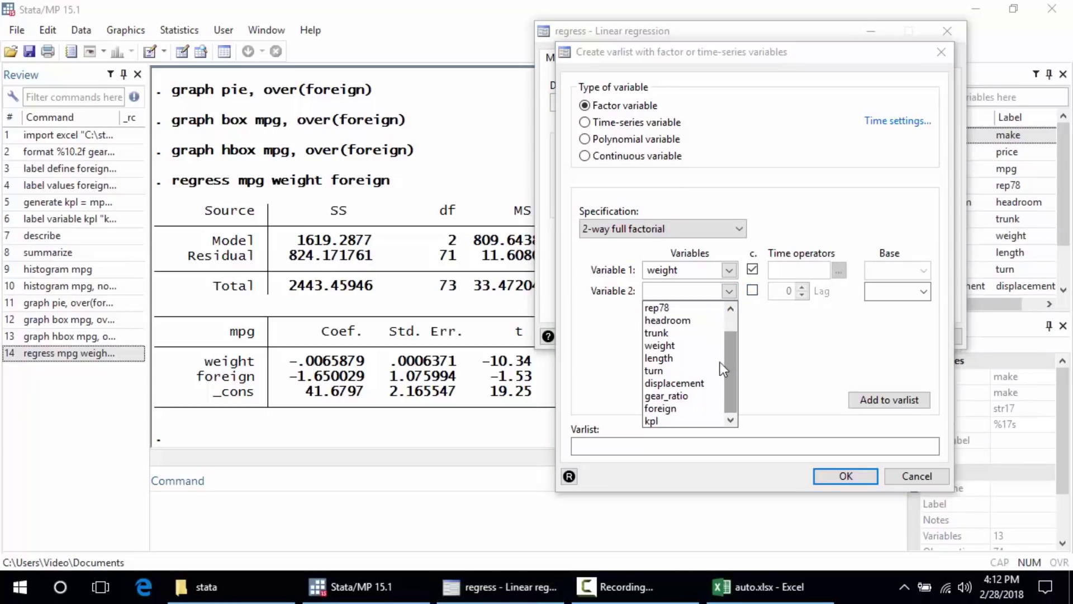
click(699, 409)
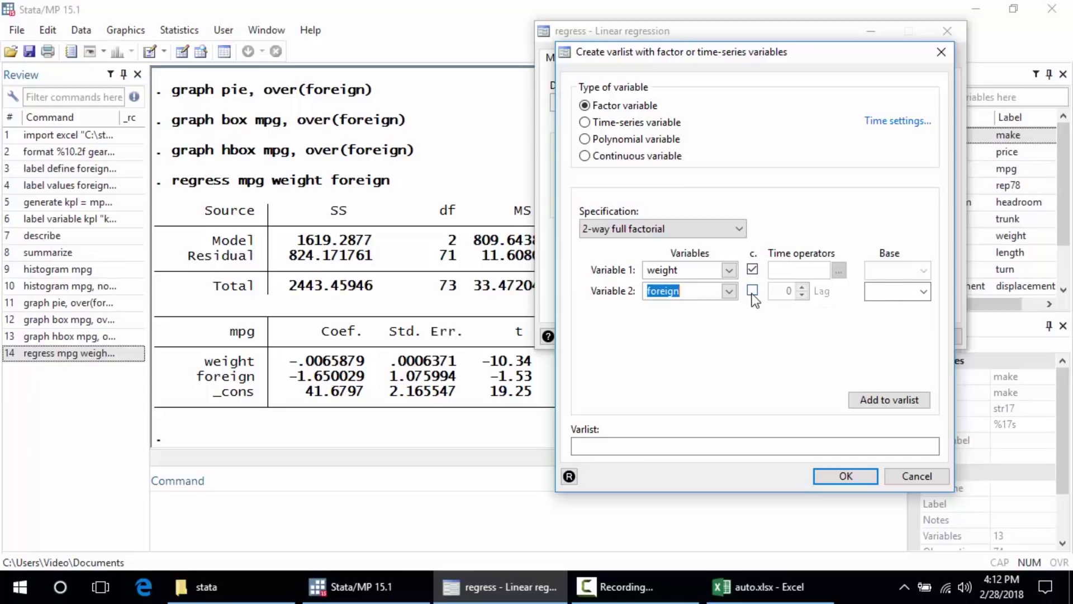
click(880, 400)
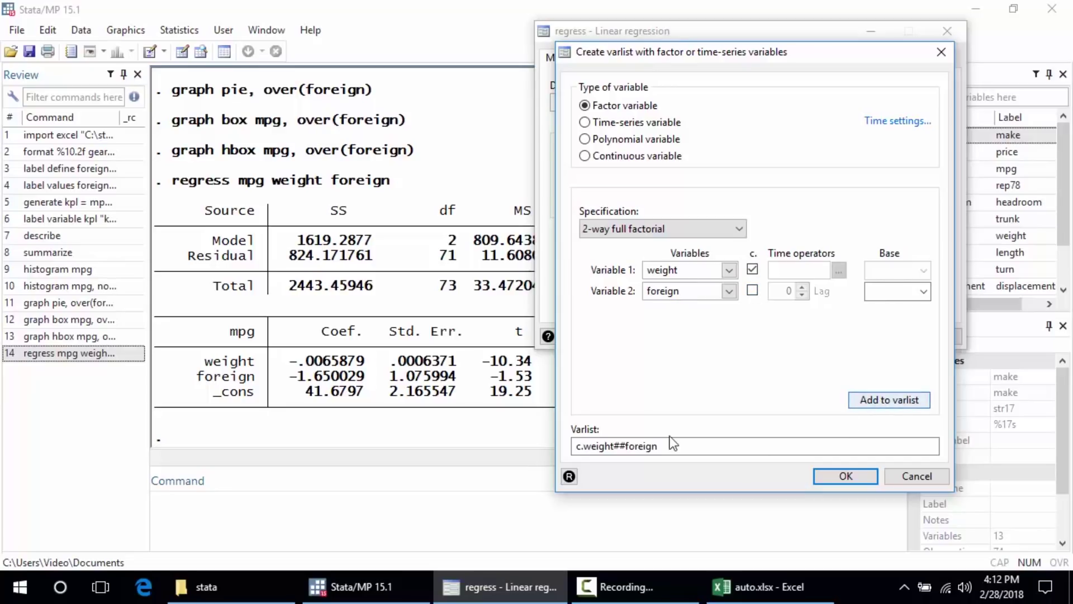
click(833, 475)
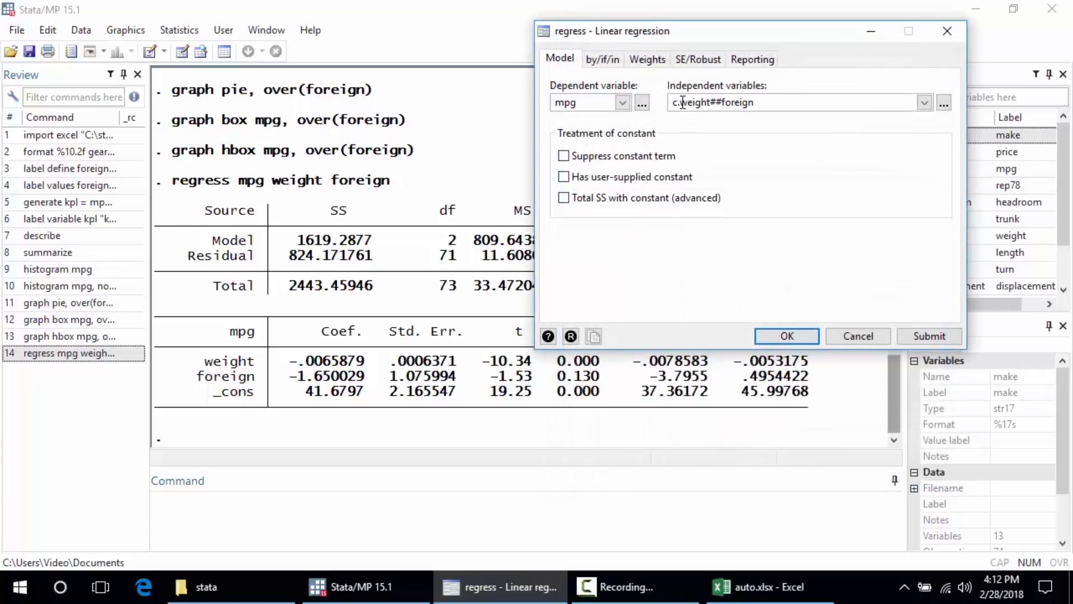
click(787, 336)
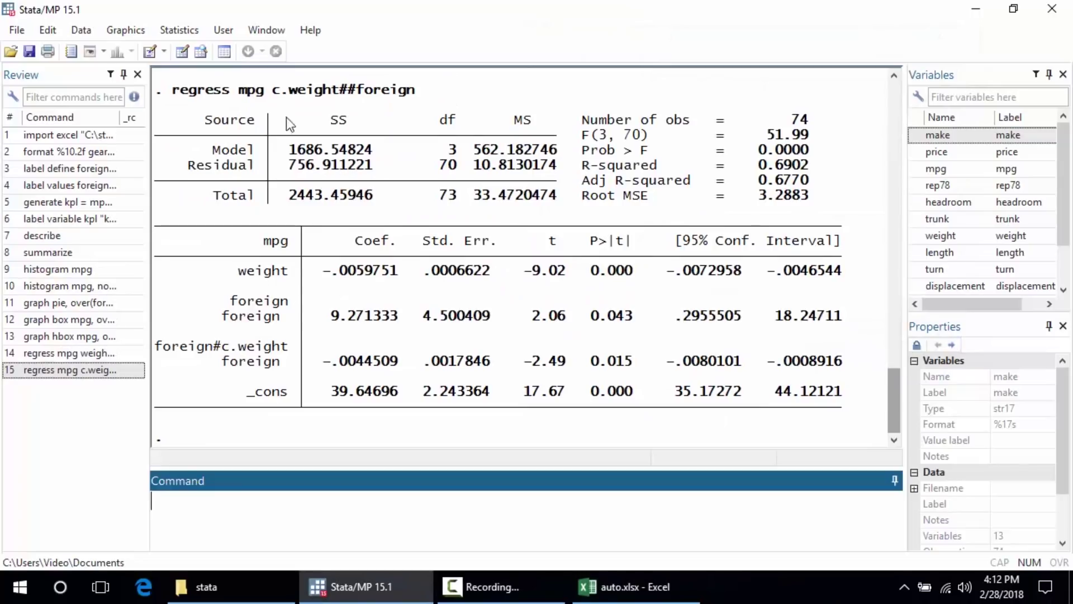
Examine the weight, foreign and interaction coefficients and the ## factorial notation in the regression output
drag(243, 274, 384, 273)
drag(223, 328, 383, 336)
drag(222, 366, 394, 370)
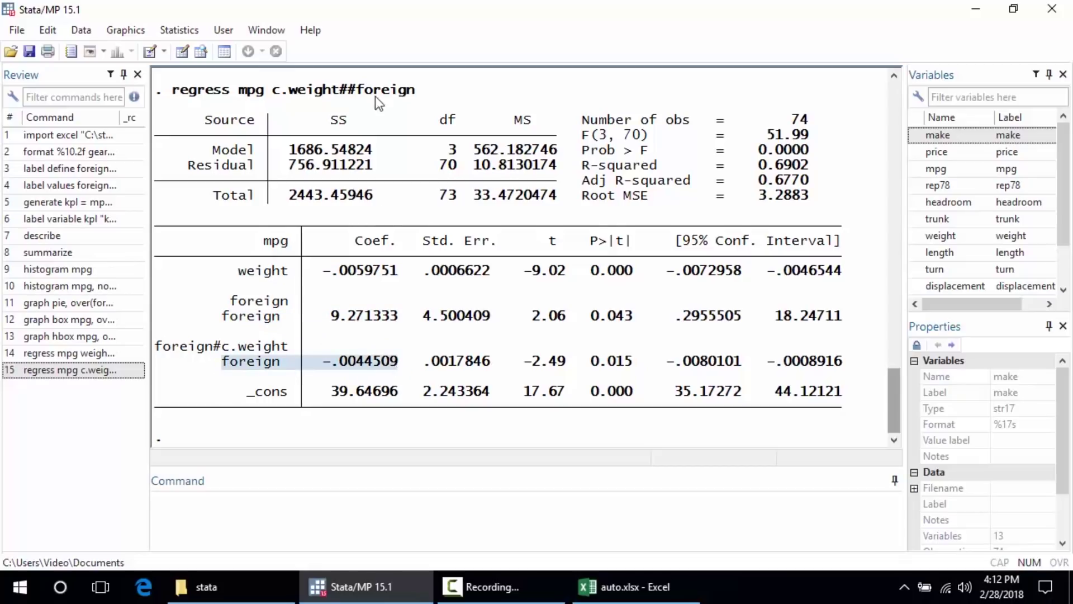
drag(342, 94, 357, 89)
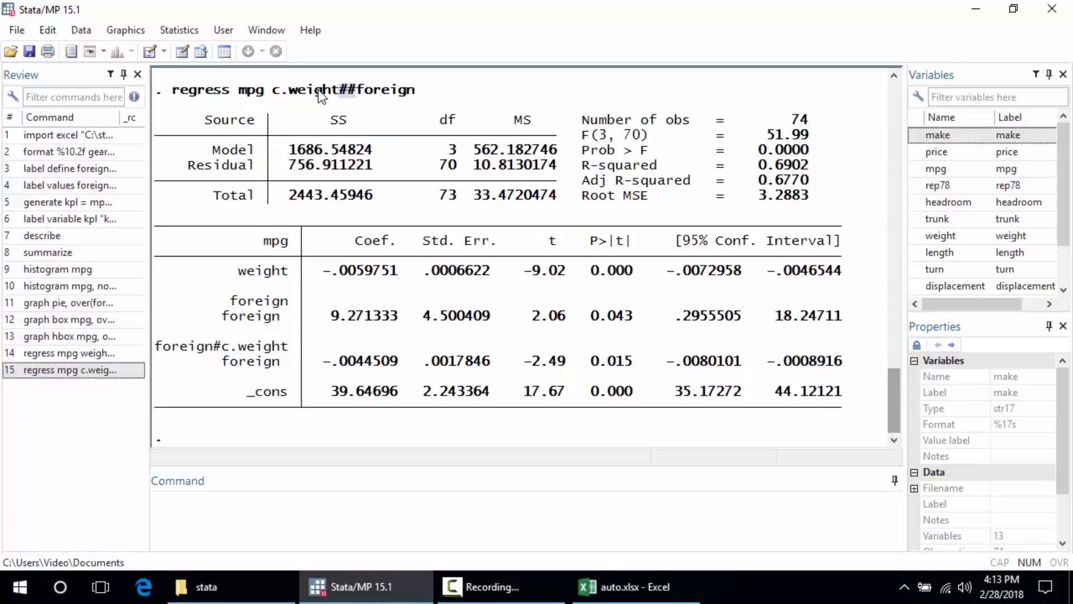
drag(274, 94, 421, 95)
click(420, 96)
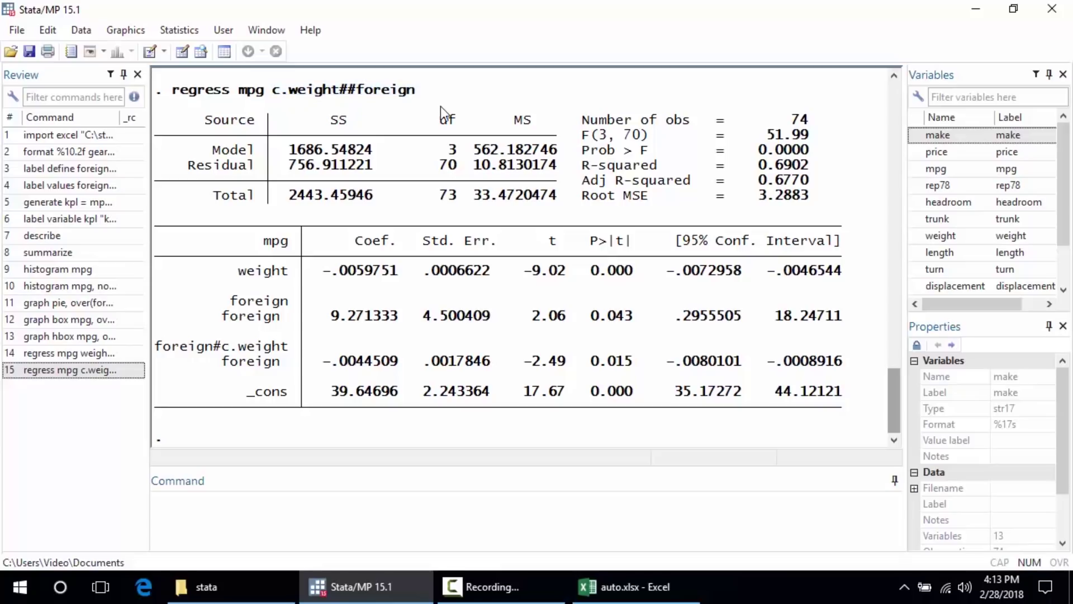
Launch the Interaction plot postestimation command from the marginal means and interaction analysis group
click(162, 31)
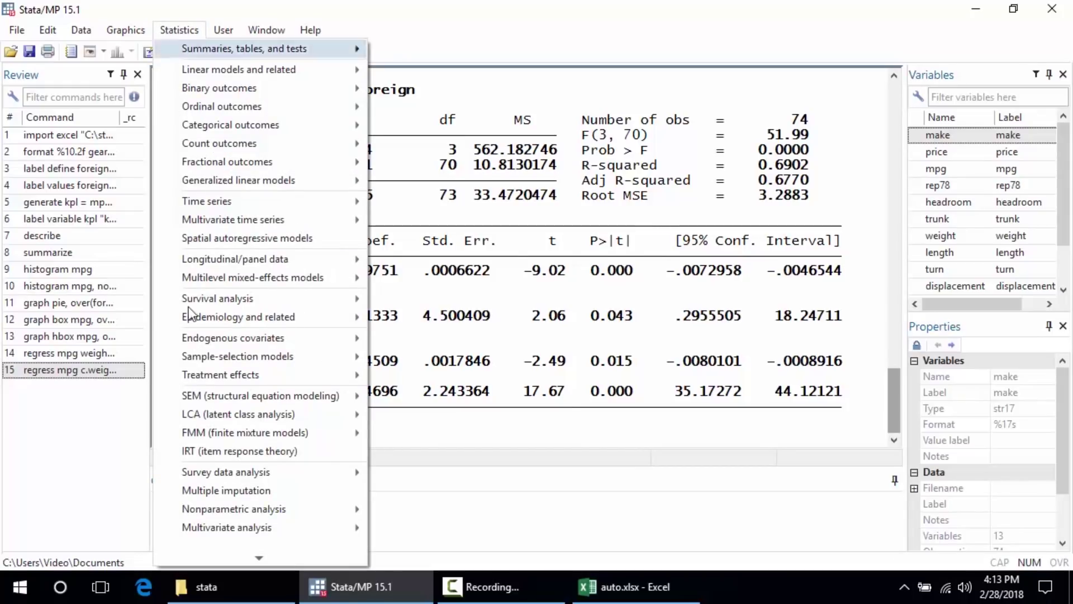
mouse_move(213, 561)
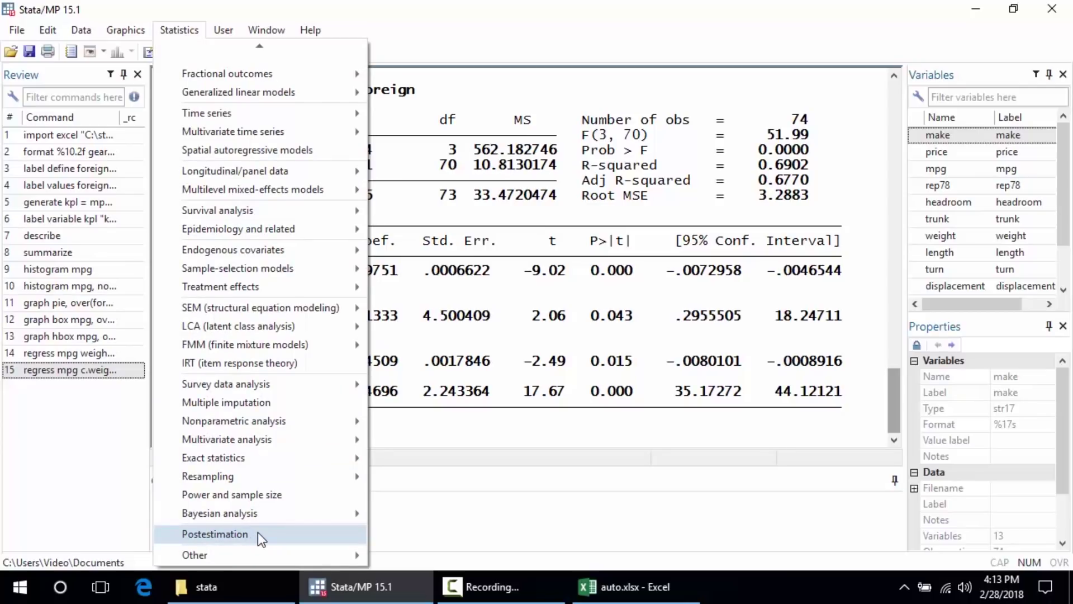
click(257, 532)
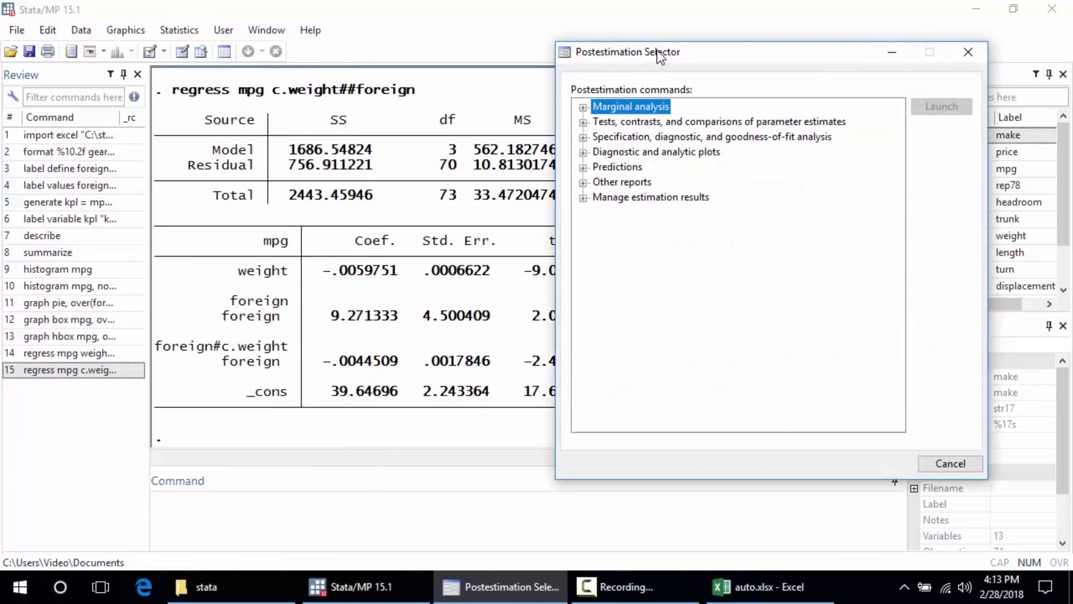
drag(656, 49, 579, 28)
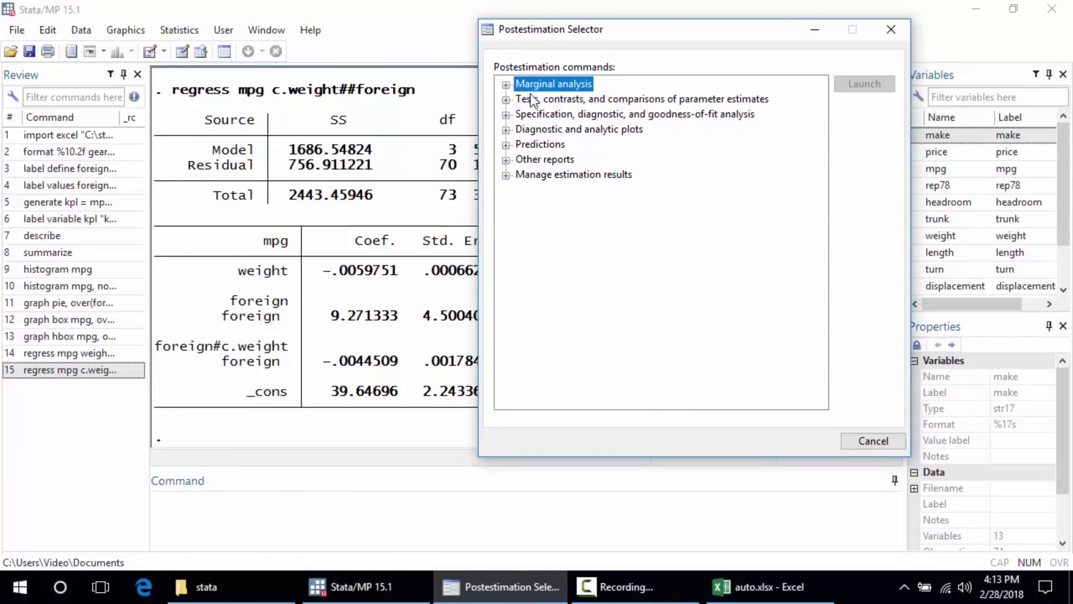
click(506, 100)
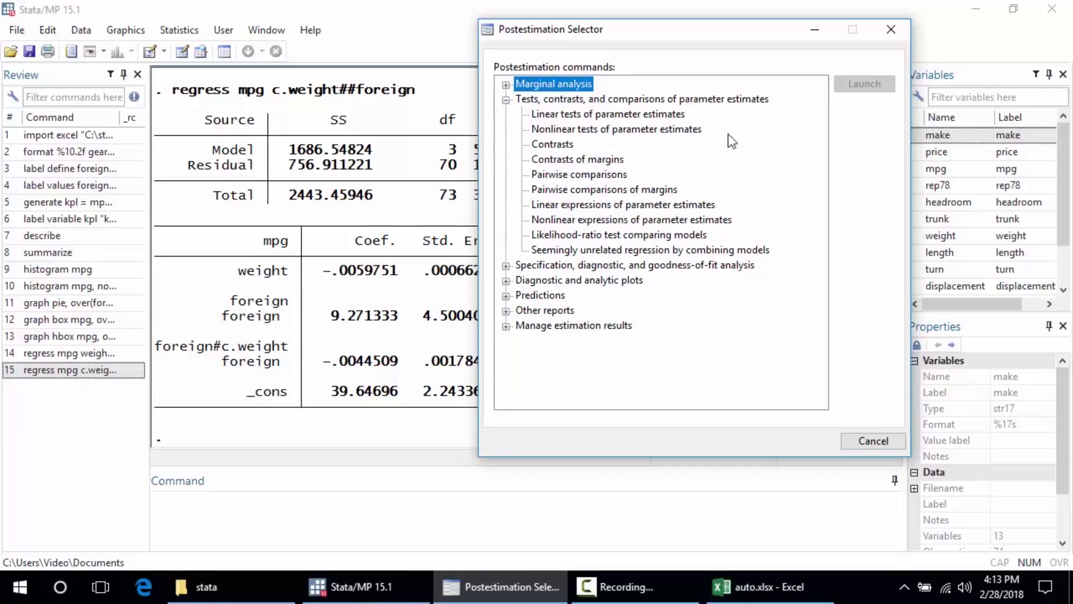
click(505, 100)
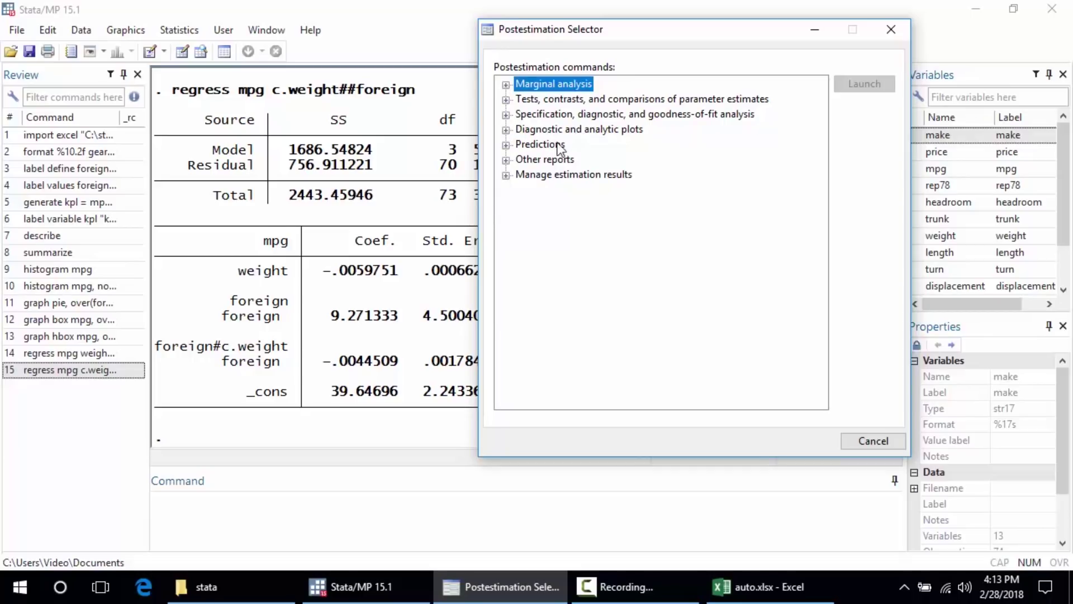
click(505, 85)
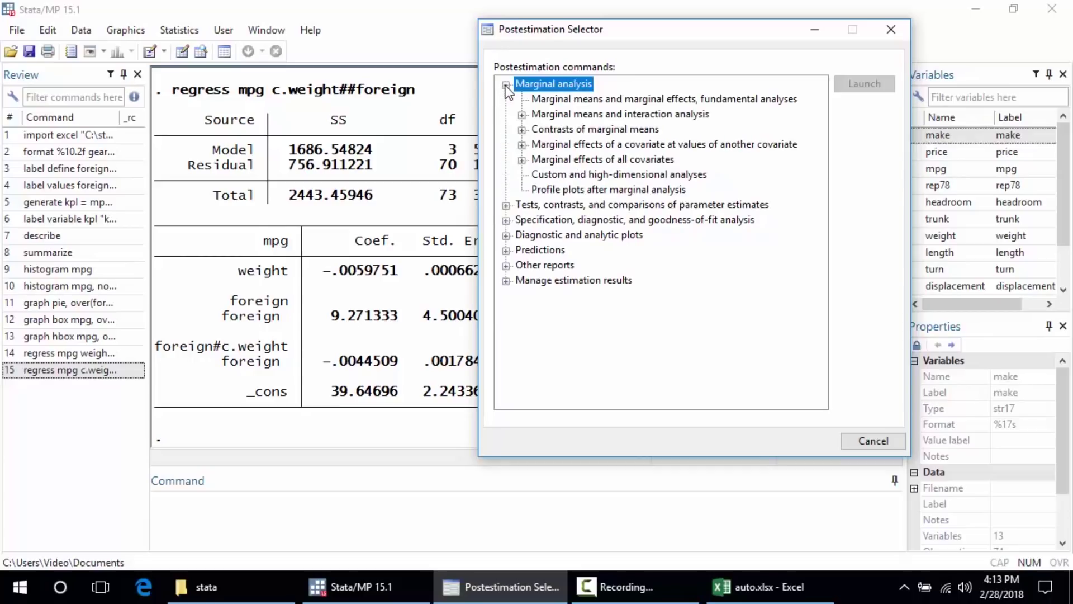
click(522, 114)
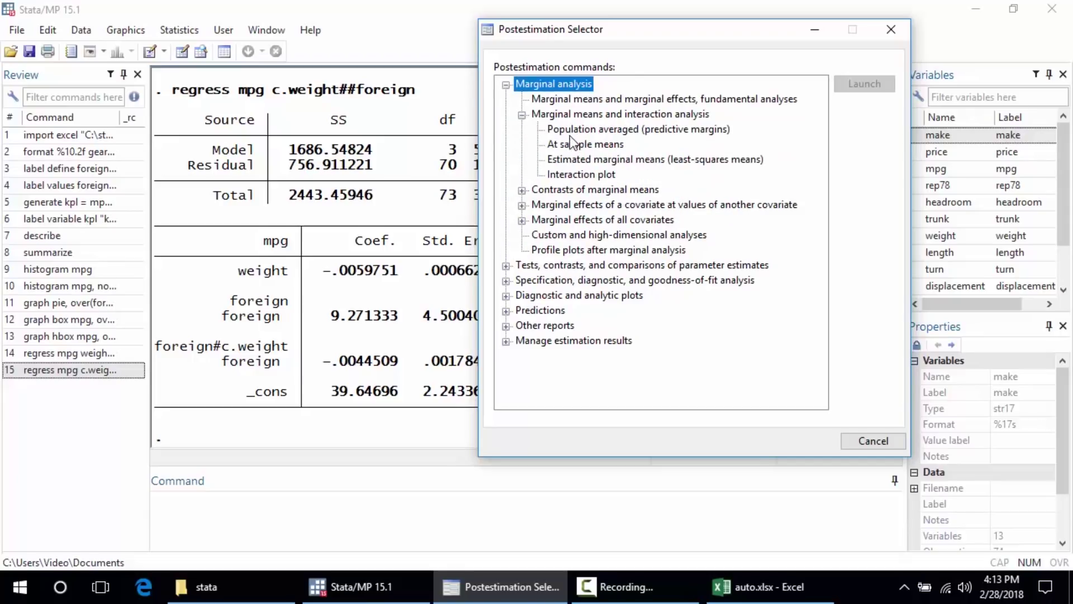
click(579, 175)
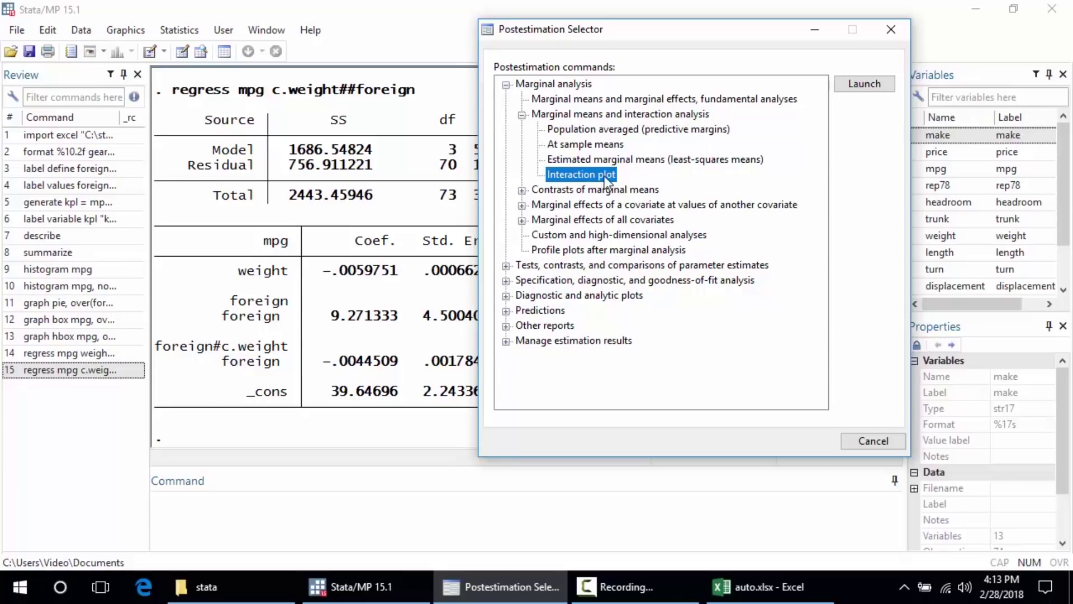
click(859, 85)
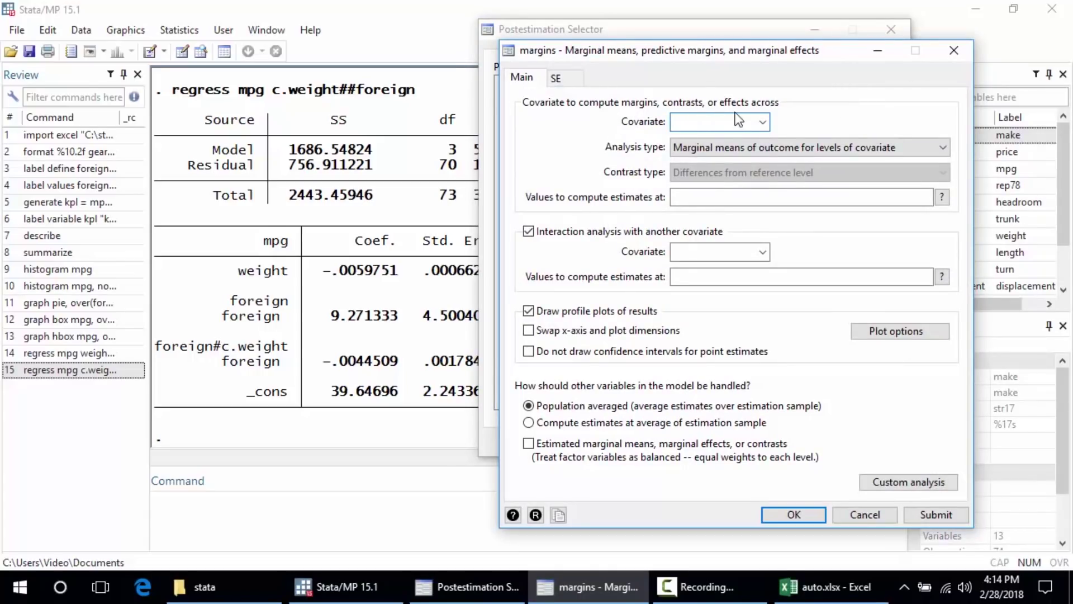
Compute and plot marginal means for foreign, interacted with weight at values 2000, 2500, 3000, 3500 and 4000
click(763, 123)
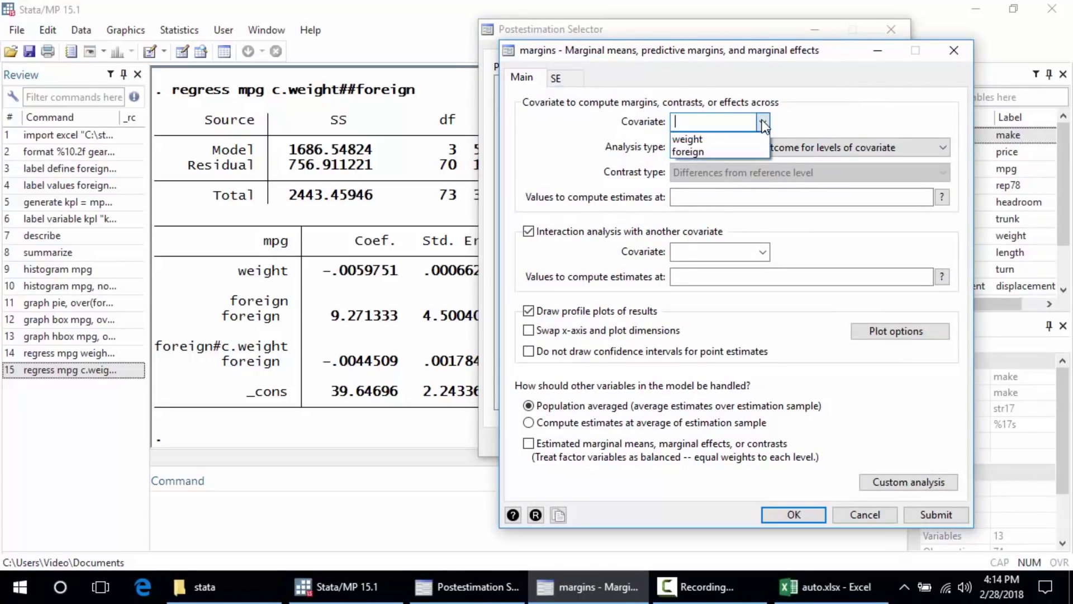
click(746, 150)
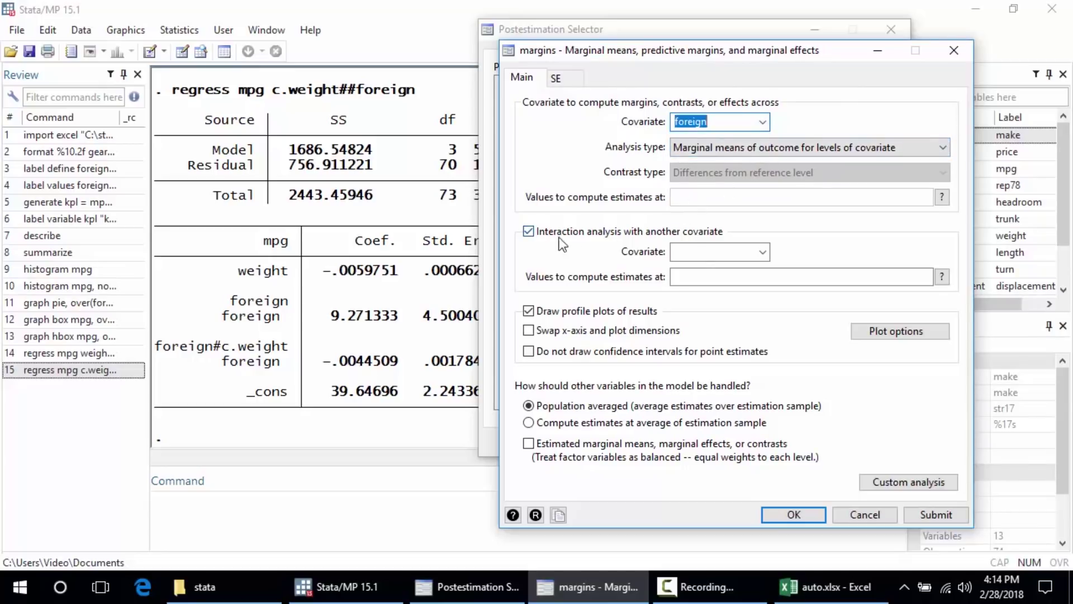
click(763, 252)
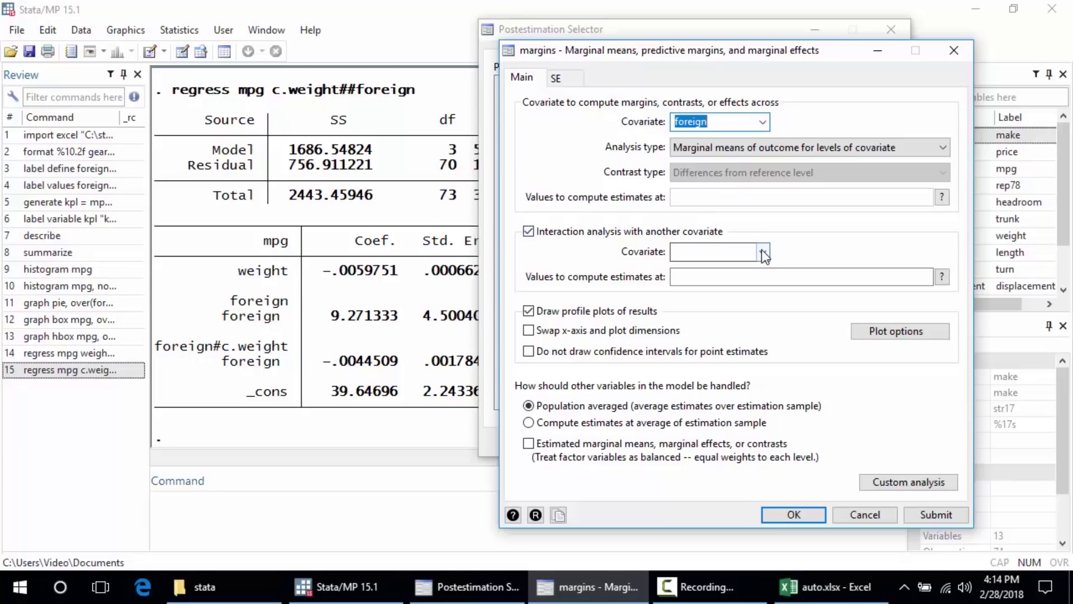
click(746, 271)
click(739, 275)
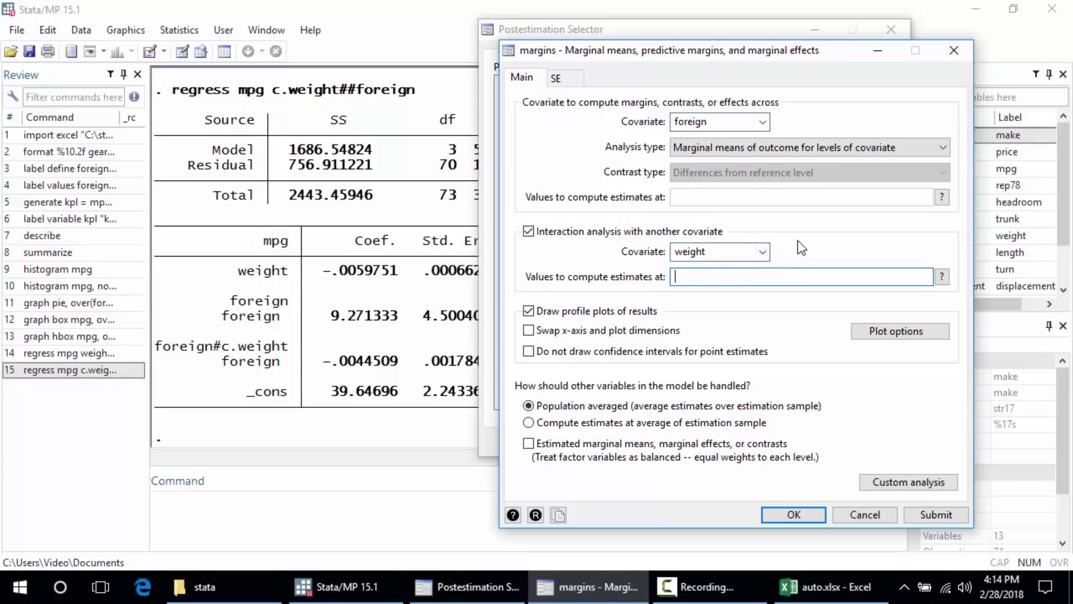
text(2000 2500 3000 3500 4000)
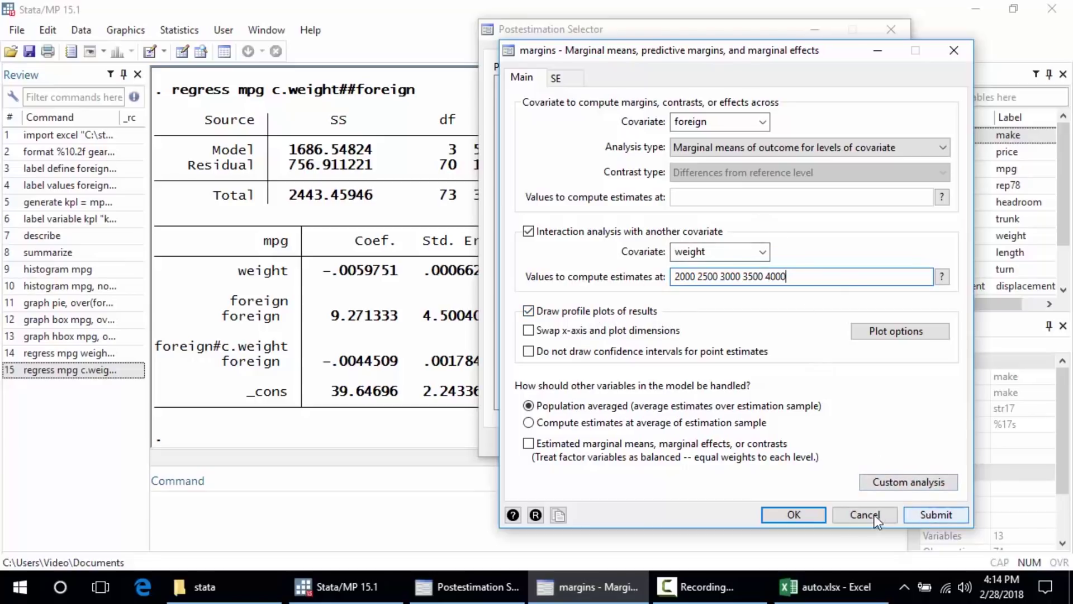
click(807, 517)
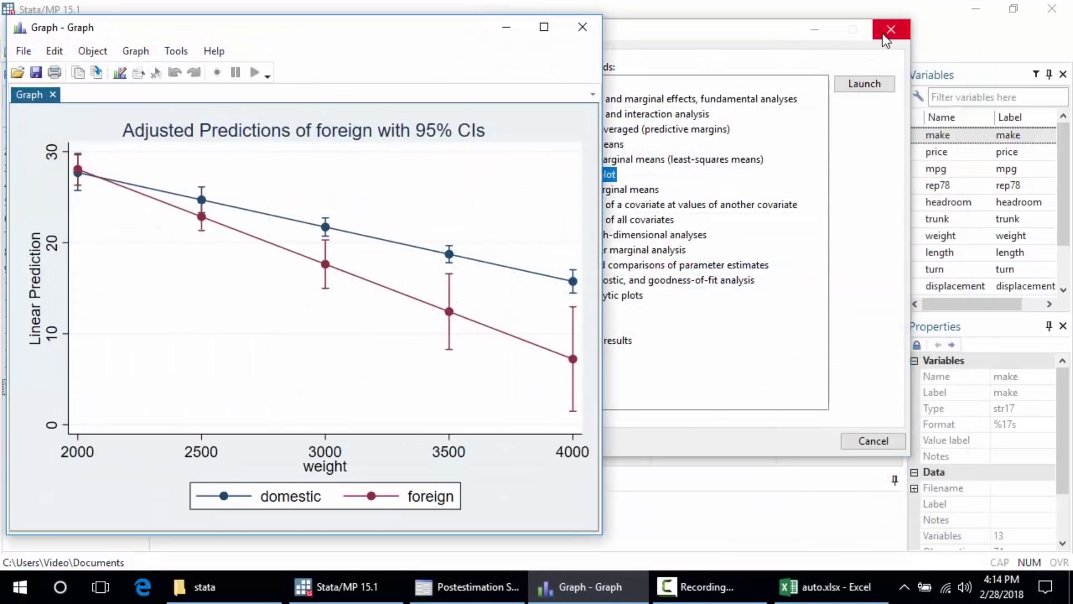
Dismiss the postestimation command list, view the interaction plot beside the margins output, and close the graph
click(891, 29)
drag(366, 41, 820, 41)
drag(593, 39, 418, 33)
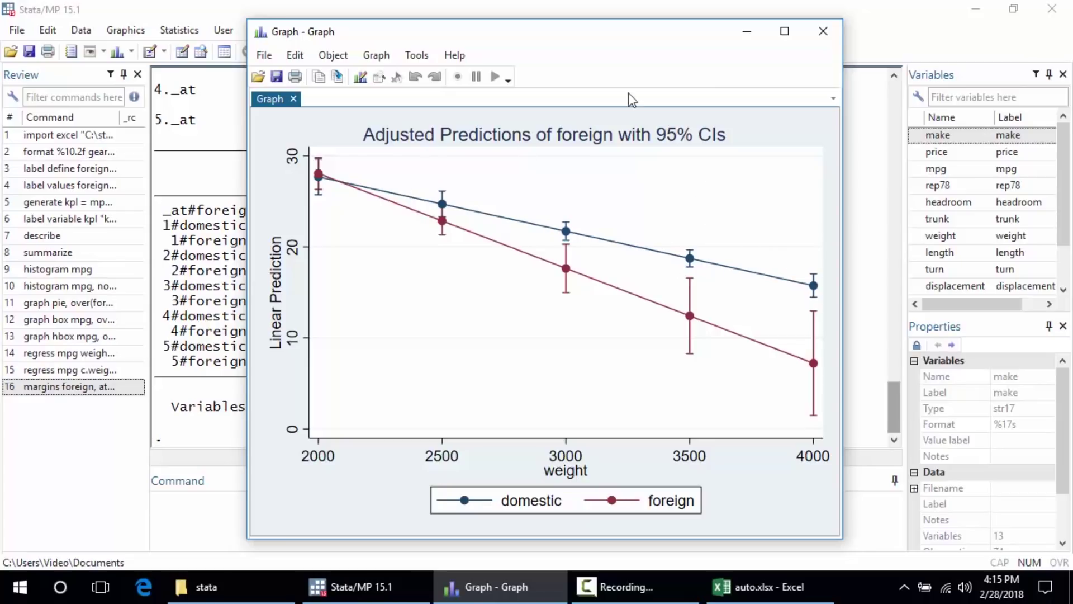
click(823, 33)
click(119, 31)
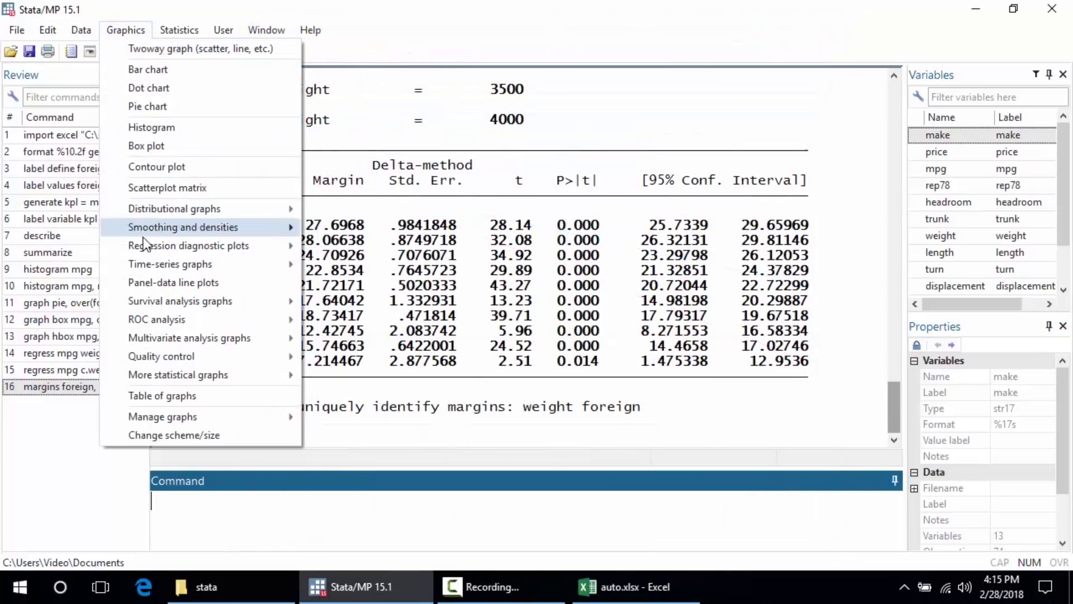
mouse_move(142, 250)
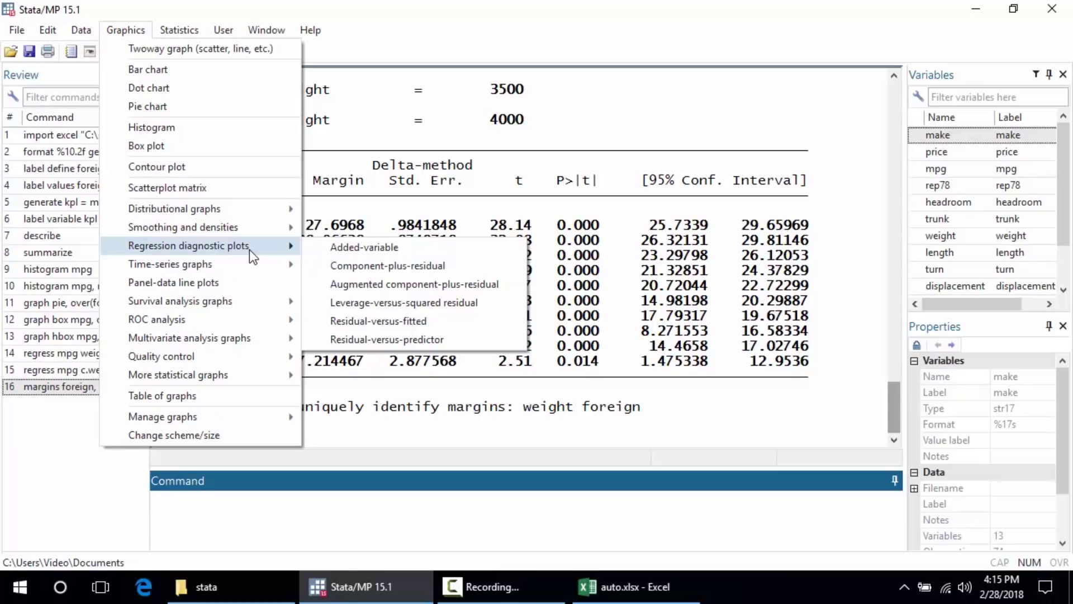
click(350, 162)
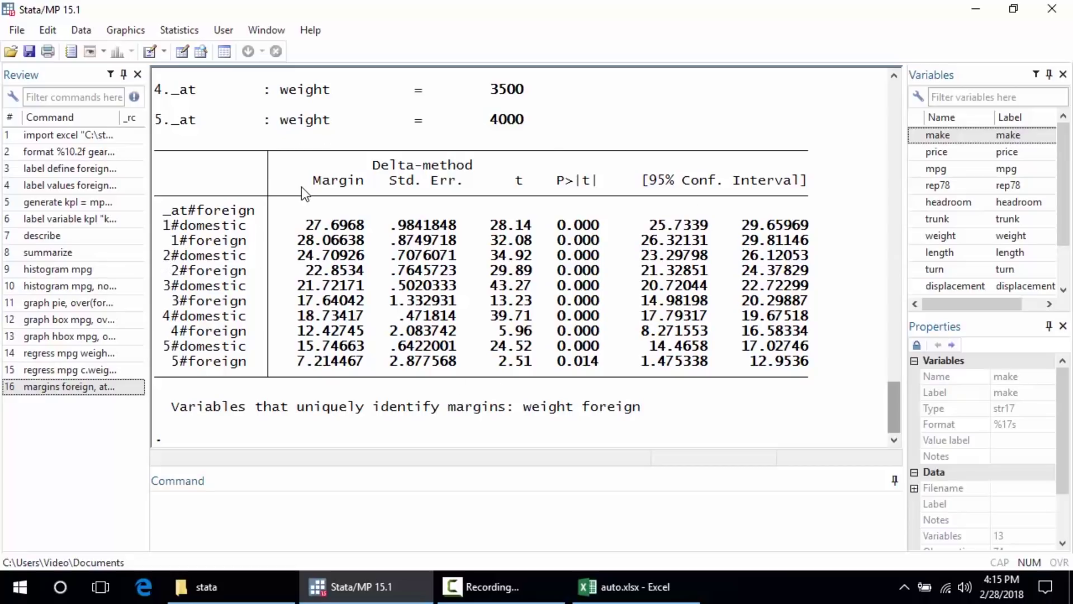
Send all 16 commands from the command history to the Do-file Editor and bring the new do-file into view
click(40, 138)
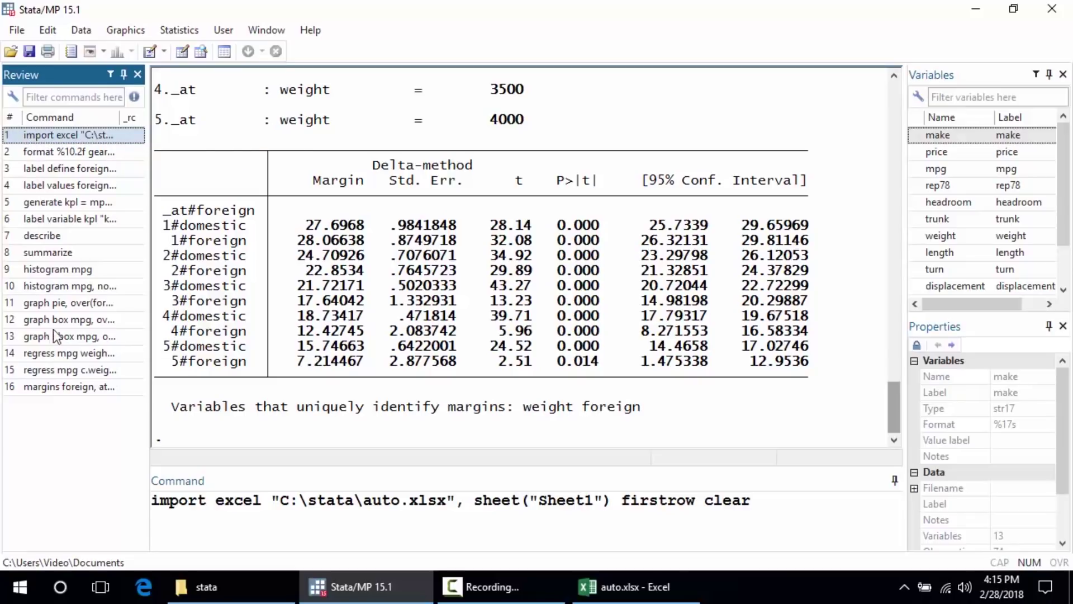
shift+click(54, 390)
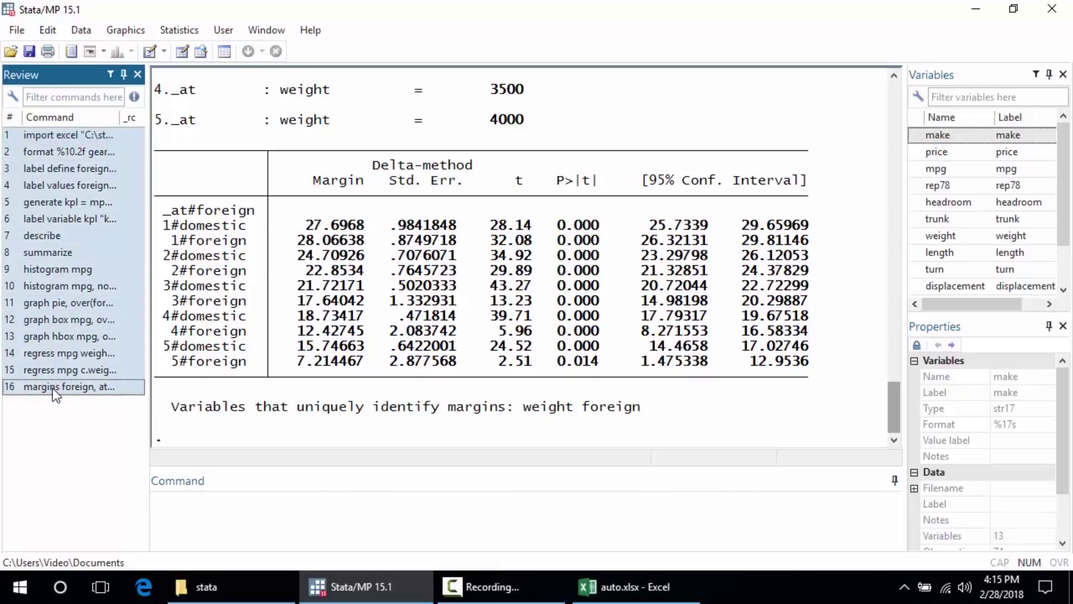
right_click(40, 186)
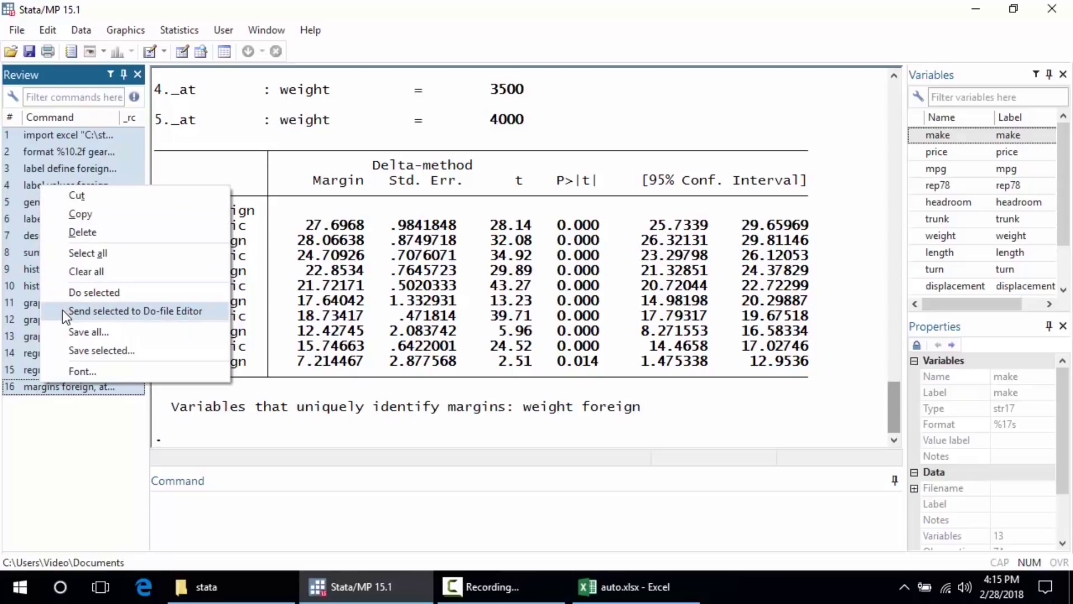
click(129, 311)
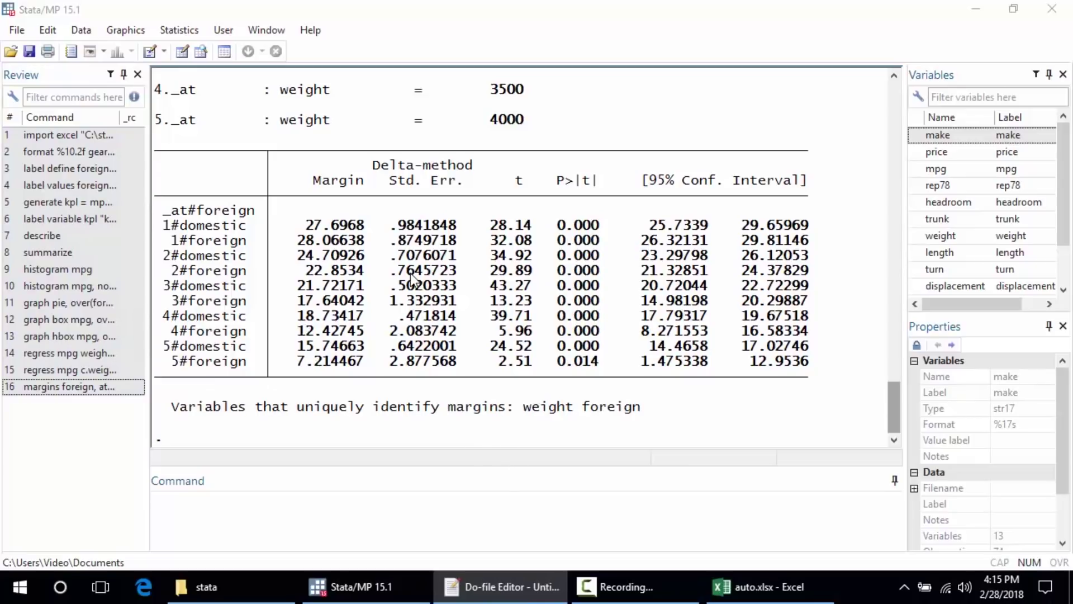
click(523, 587)
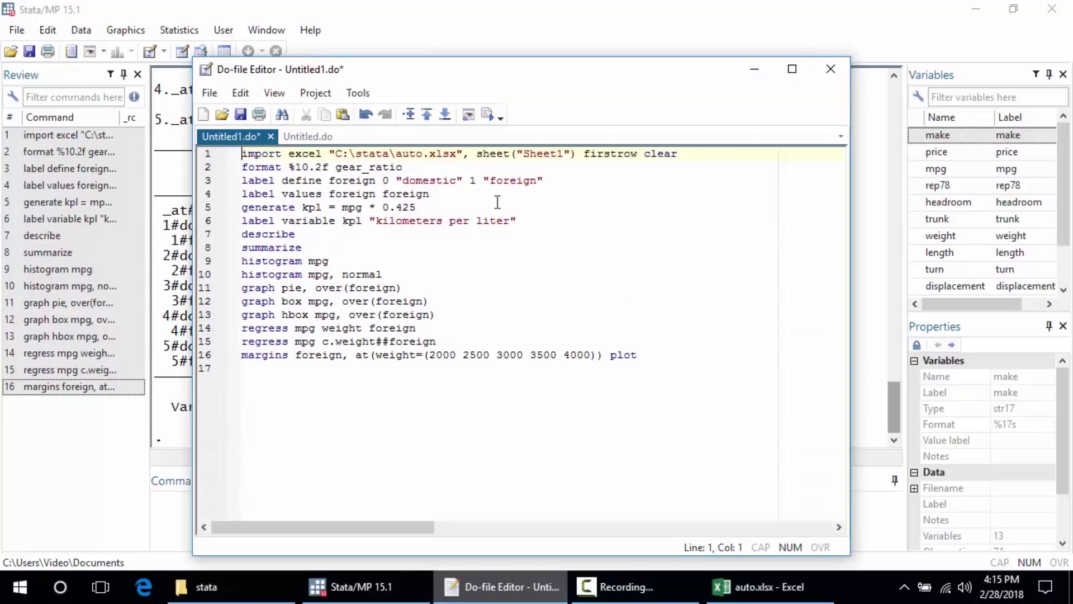
Start saving the new do-file in the stata folder, cancel the save, and minimize the Do-file Editor
click(265, 384)
click(241, 115)
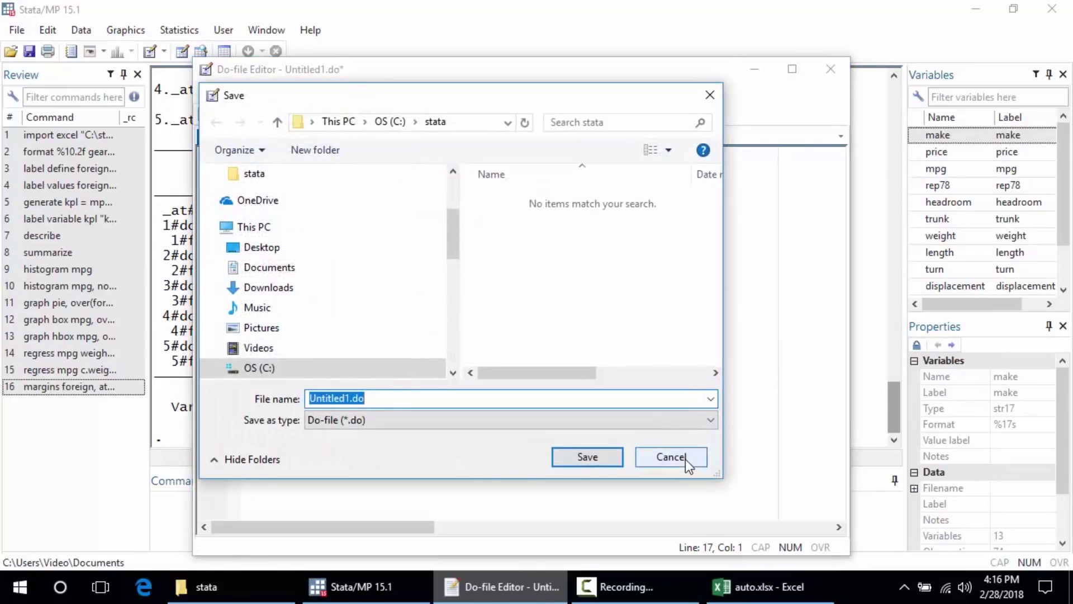
click(687, 461)
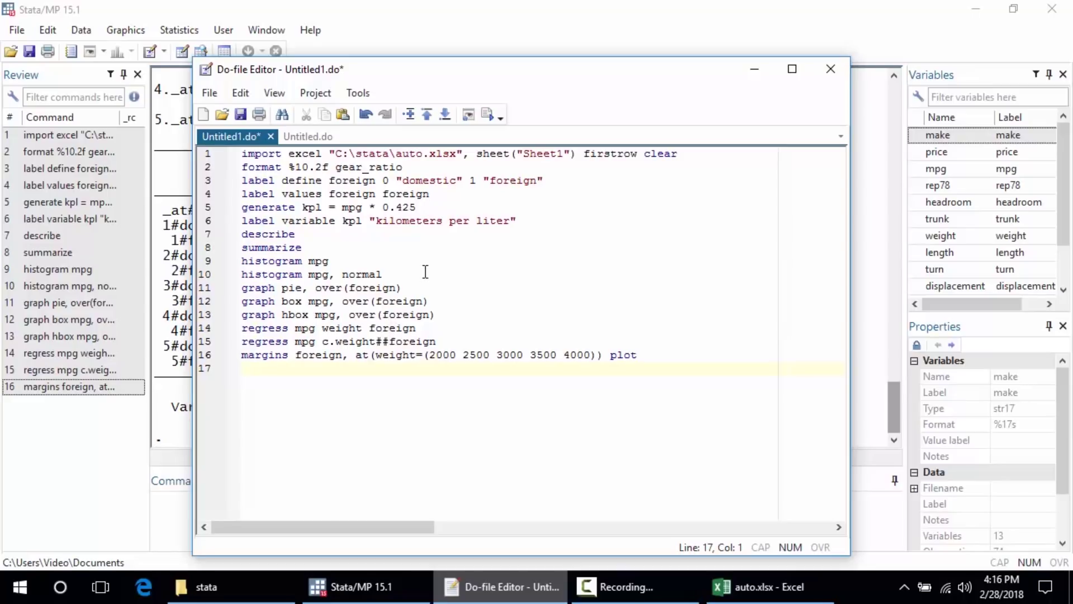
click(752, 69)
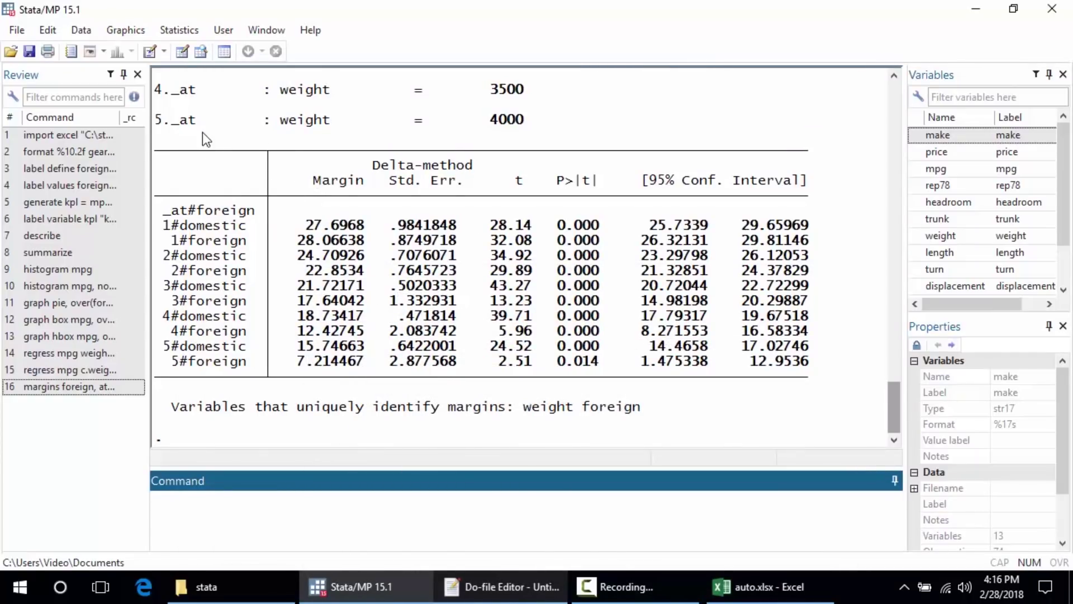
Browse the available statistical model categories and open the linear regression dialog
click(162, 34)
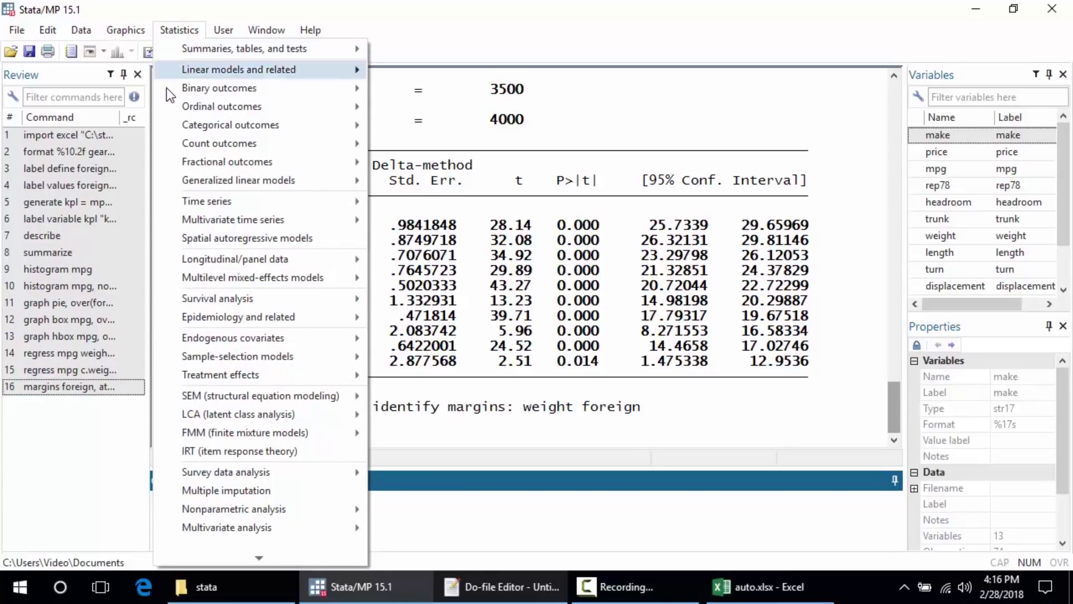
mouse_move(170, 93)
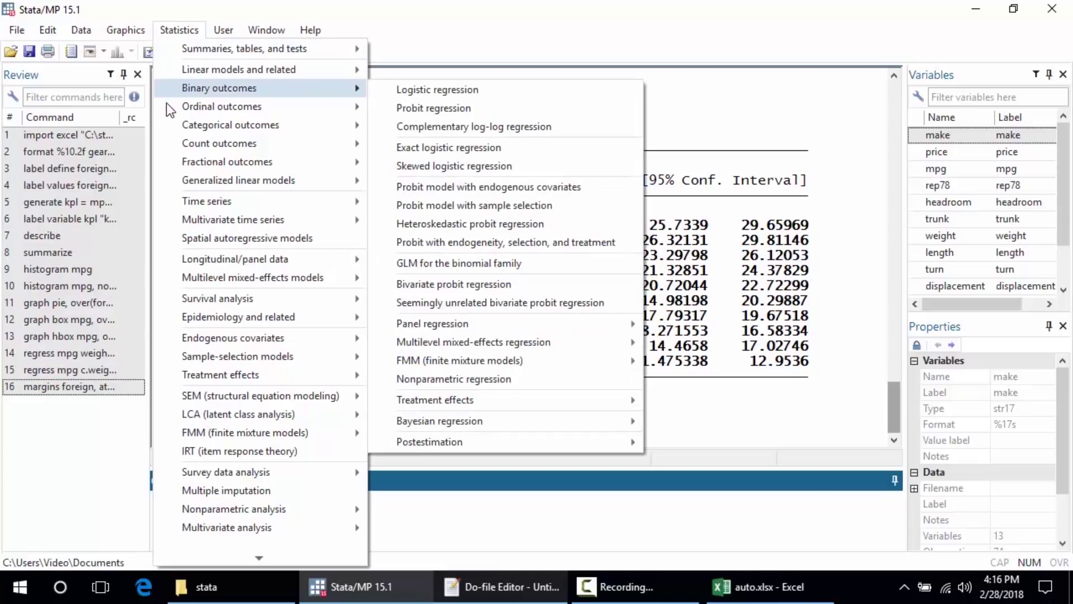
mouse_move(175, 124)
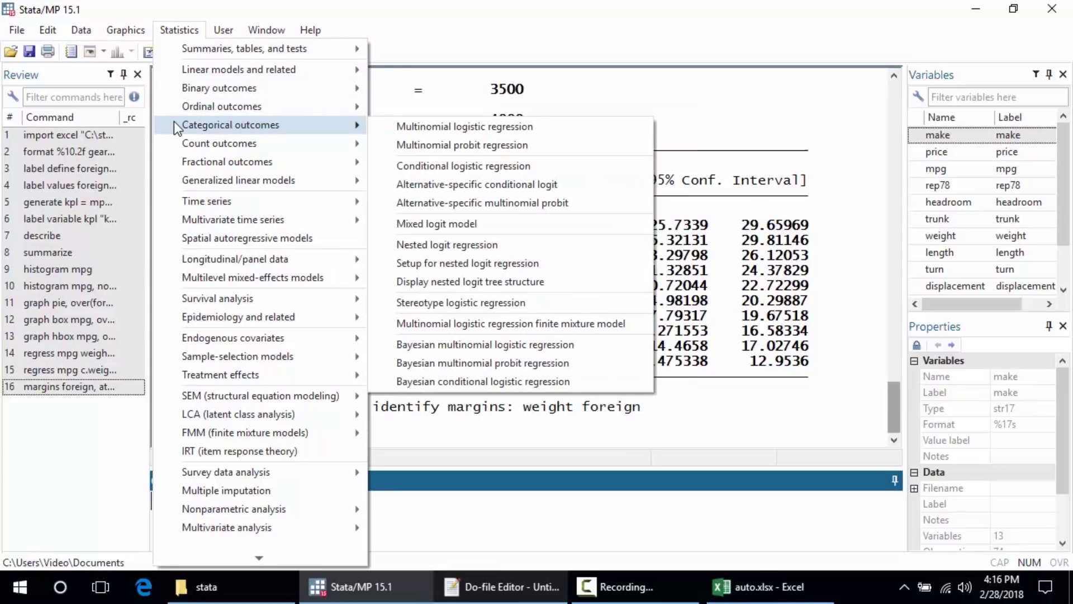
mouse_move(173, 160)
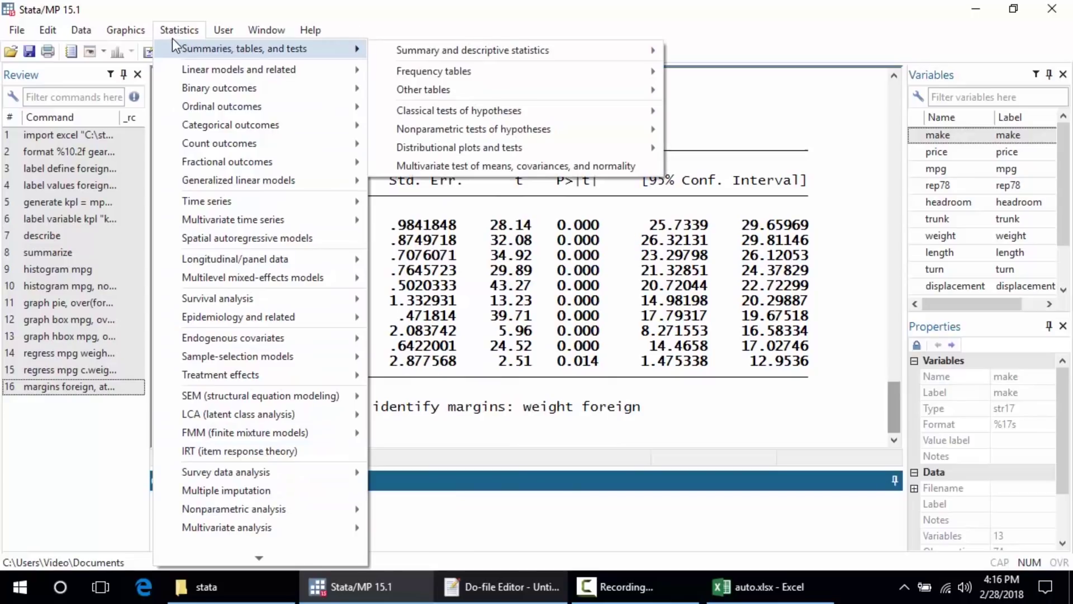
mouse_move(246, 68)
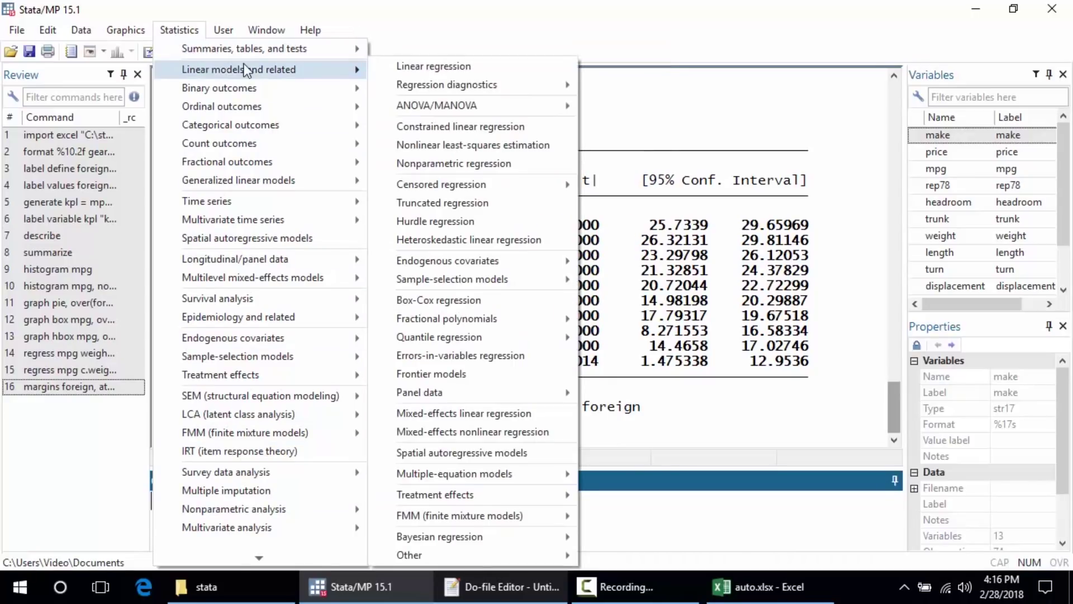
click(391, 68)
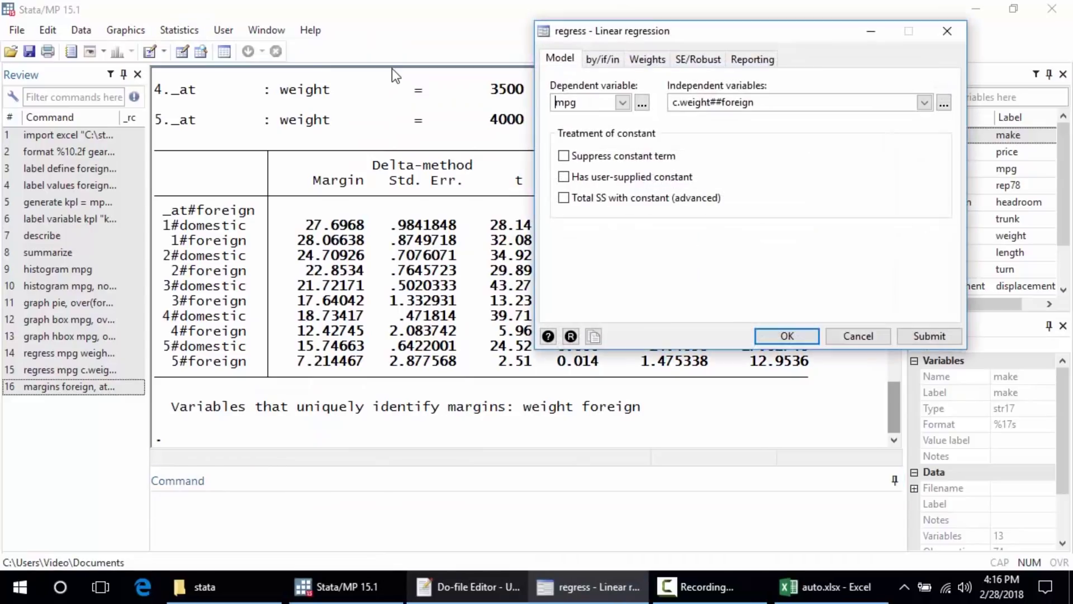
Open the regress help, view its complete PDF manual entry, and go to Remarks and examples
click(549, 336)
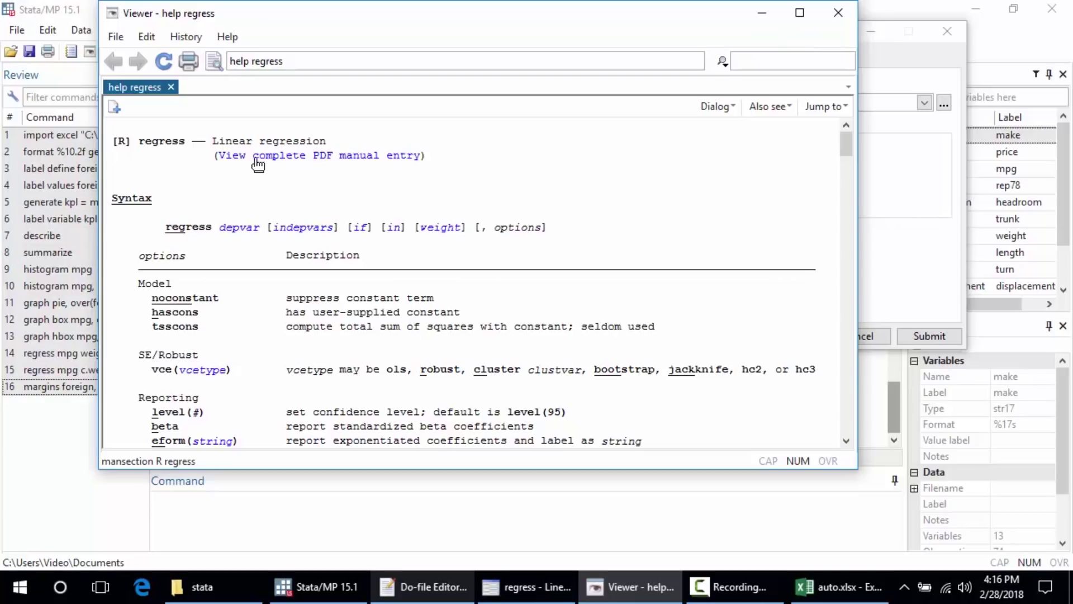
click(358, 163)
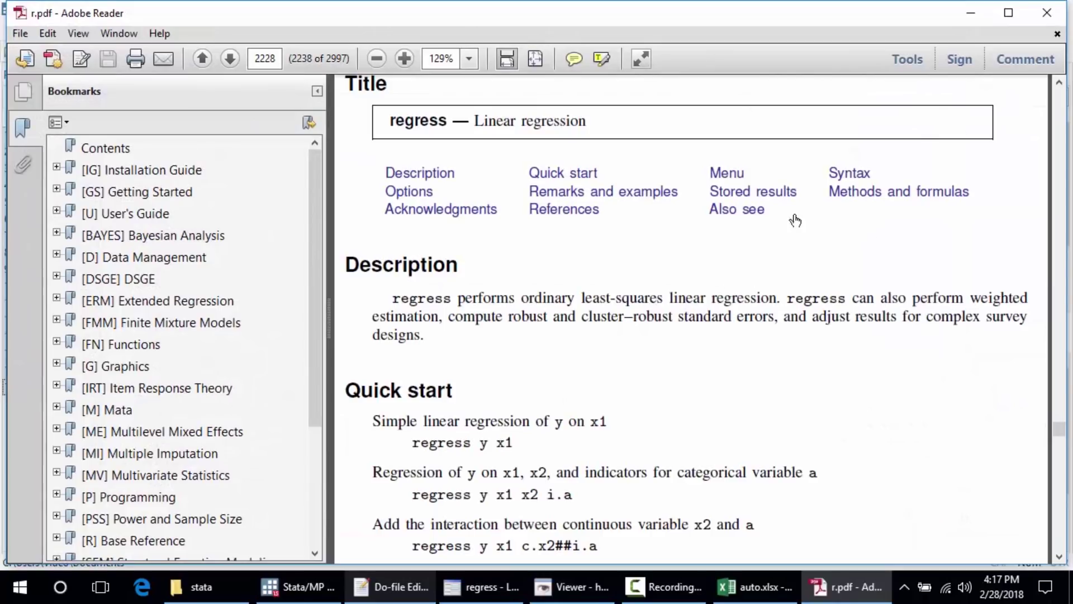
click(650, 197)
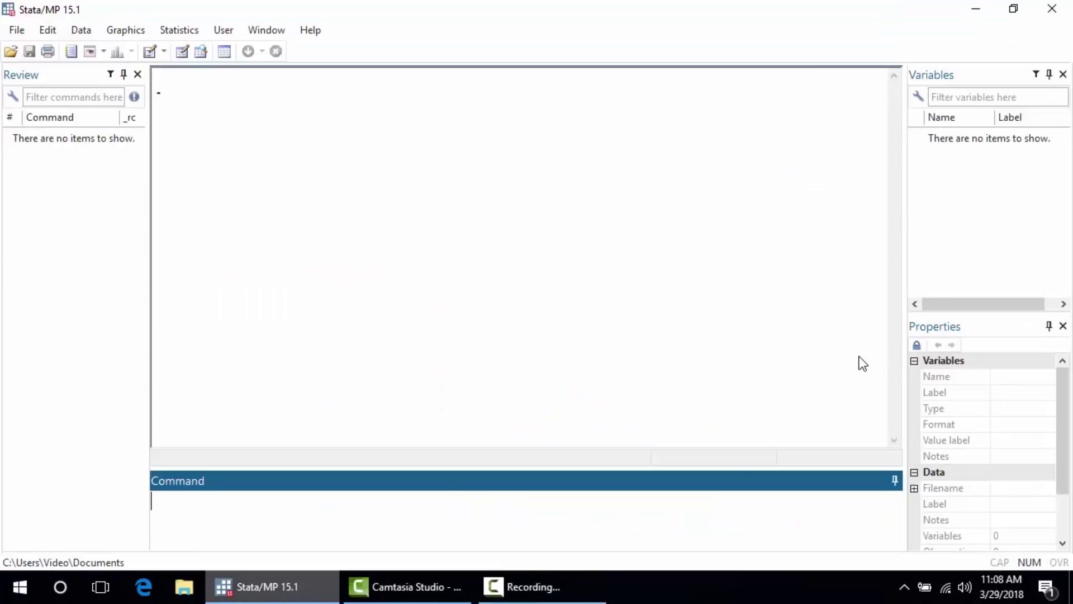
Search the Stata manuals for regress using the search command with the manual option
text(search regress)
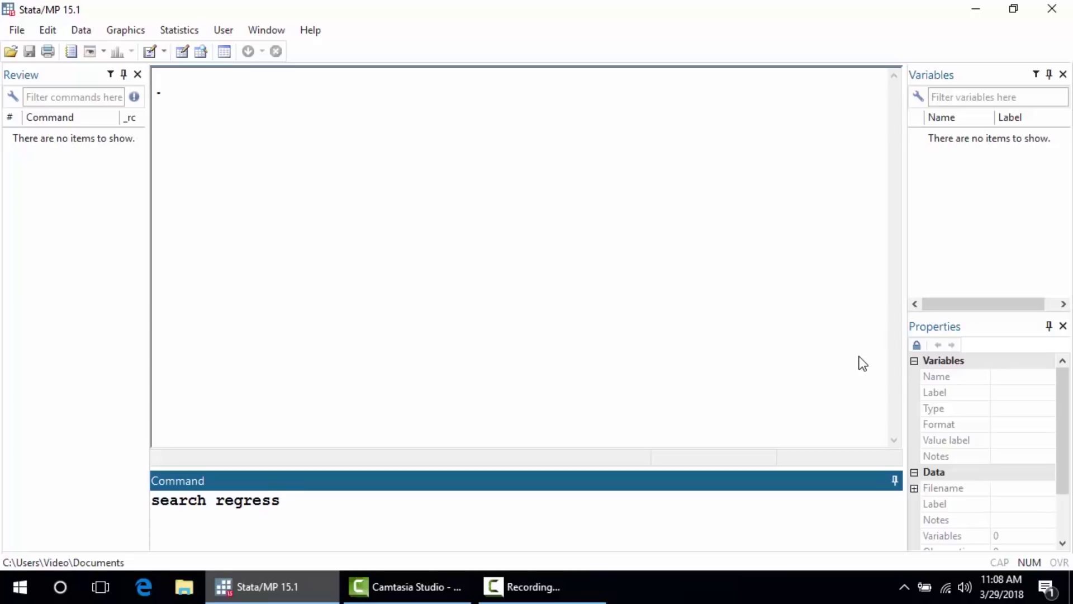
text(, manul)
text(l)
key(Return)
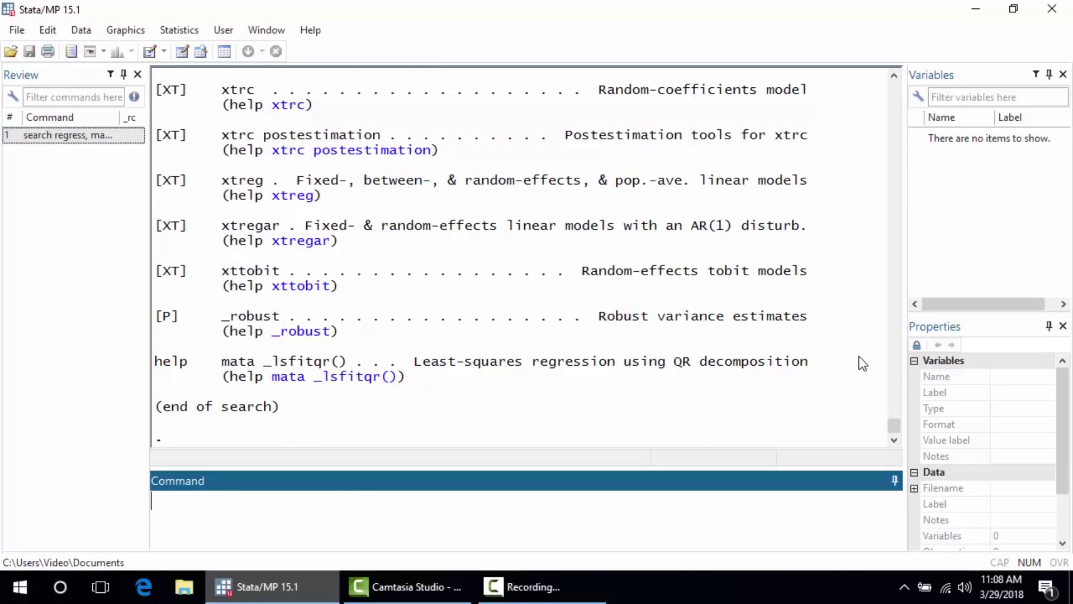
Search the FAQs and examples for regress using the search command with the faq option
text(search regress)
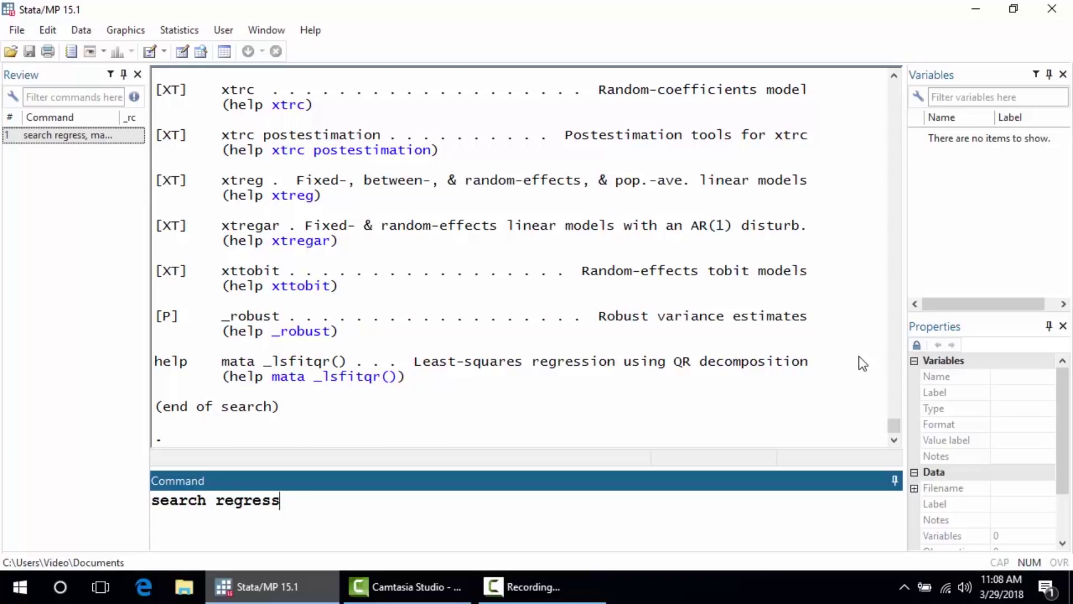
text(, faq)
key(Return)
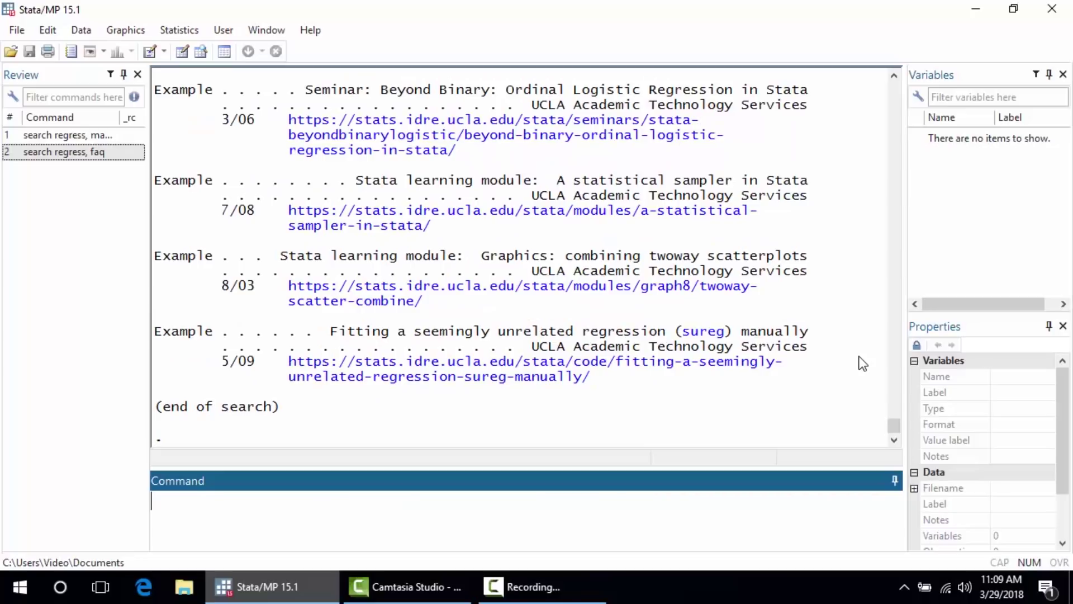
Search the Stata Journal for regress using the search command with the sj option
text(search regres)
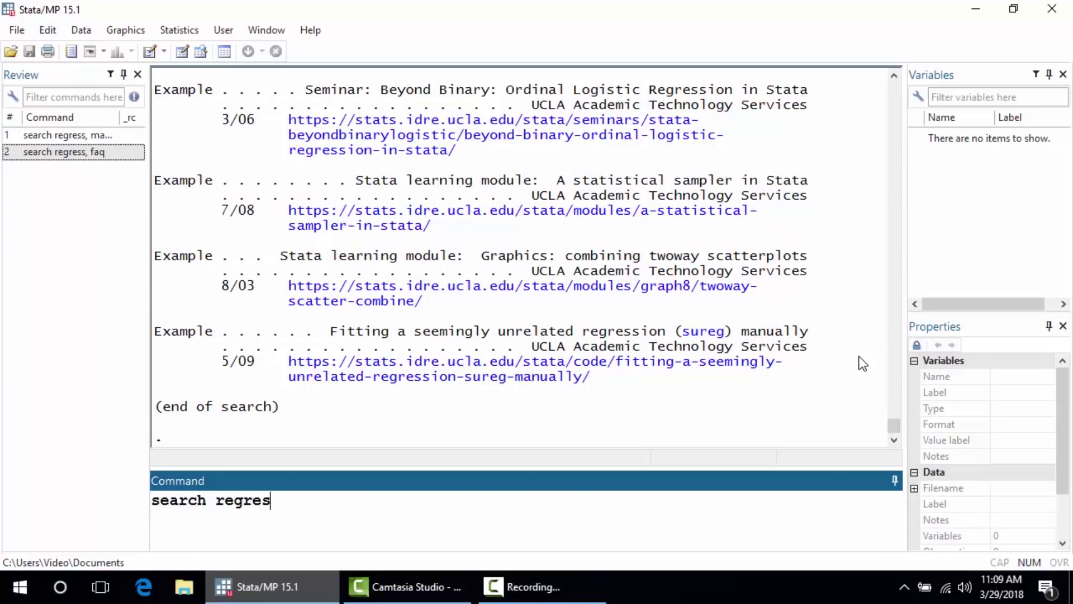
text(s, sj)
key(Return)
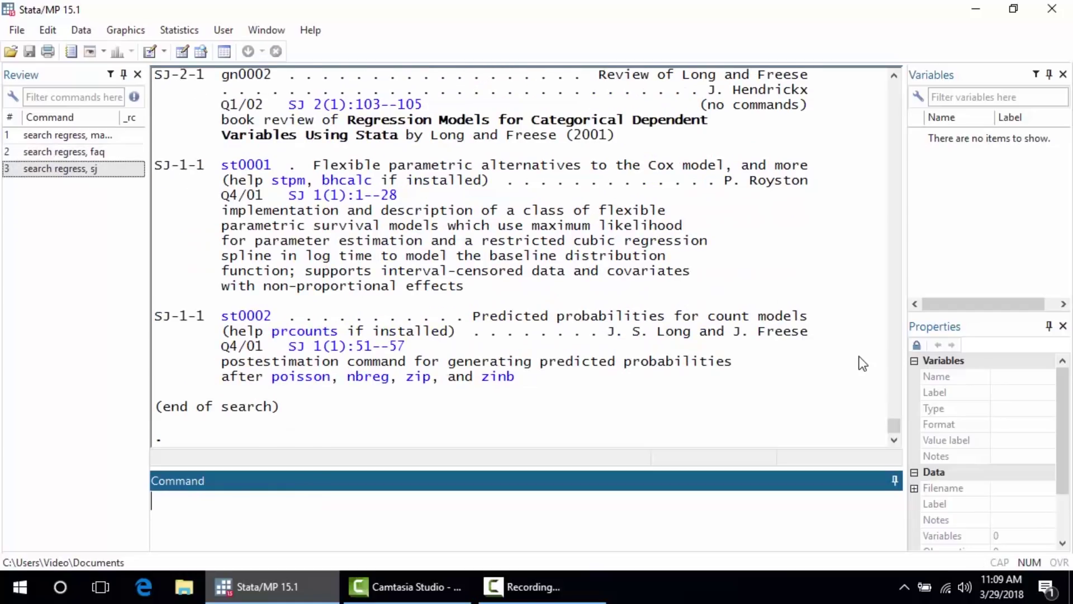